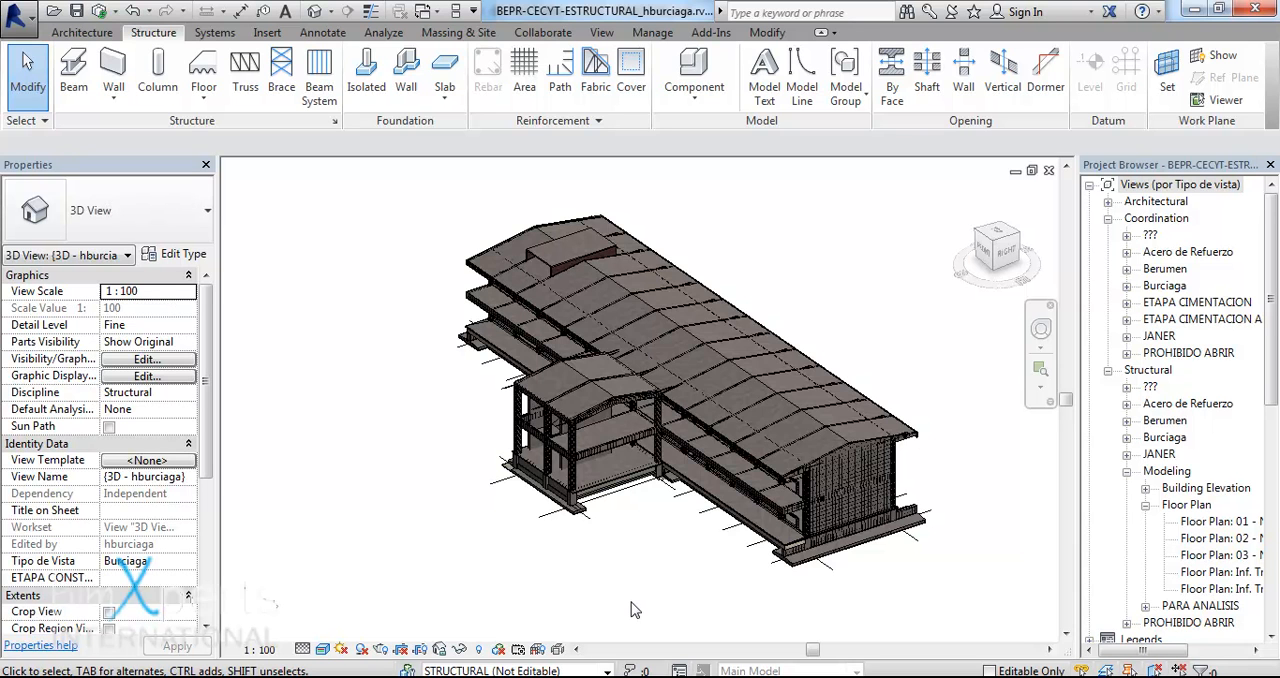
- Review the Structural project units, check the Reinforcement Length format, and cancel out of the unit settings
key(u)
key(n)
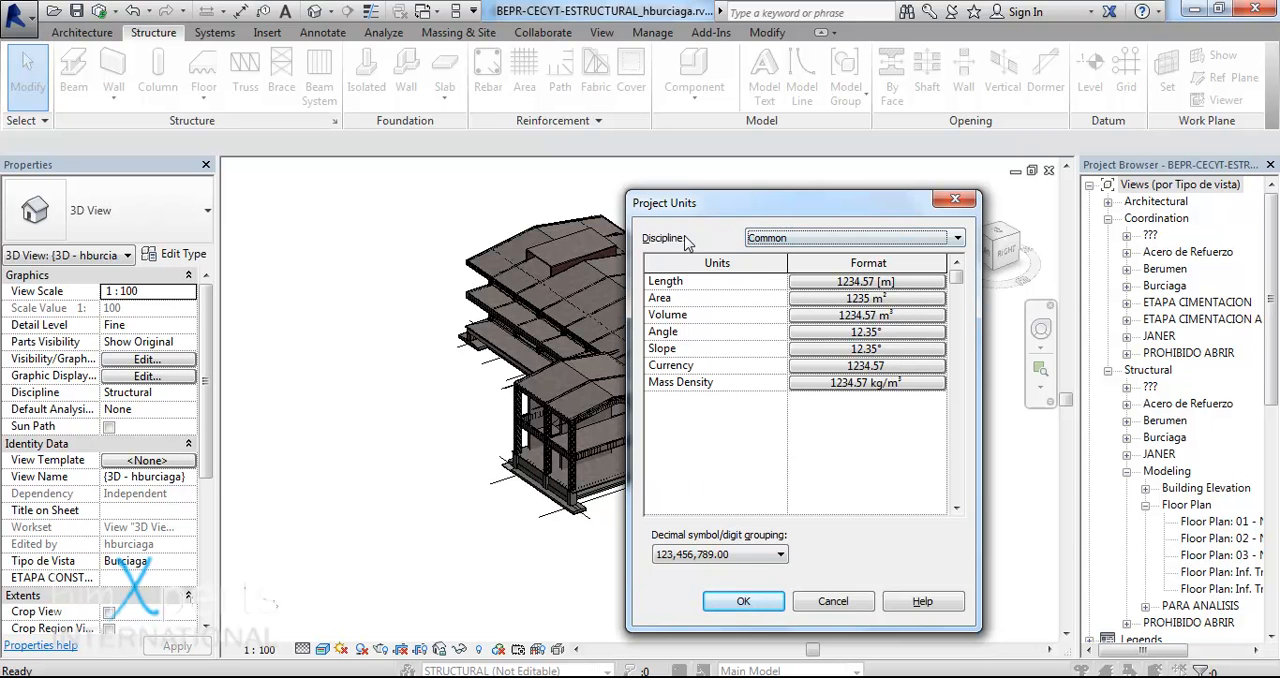
click(763, 238)
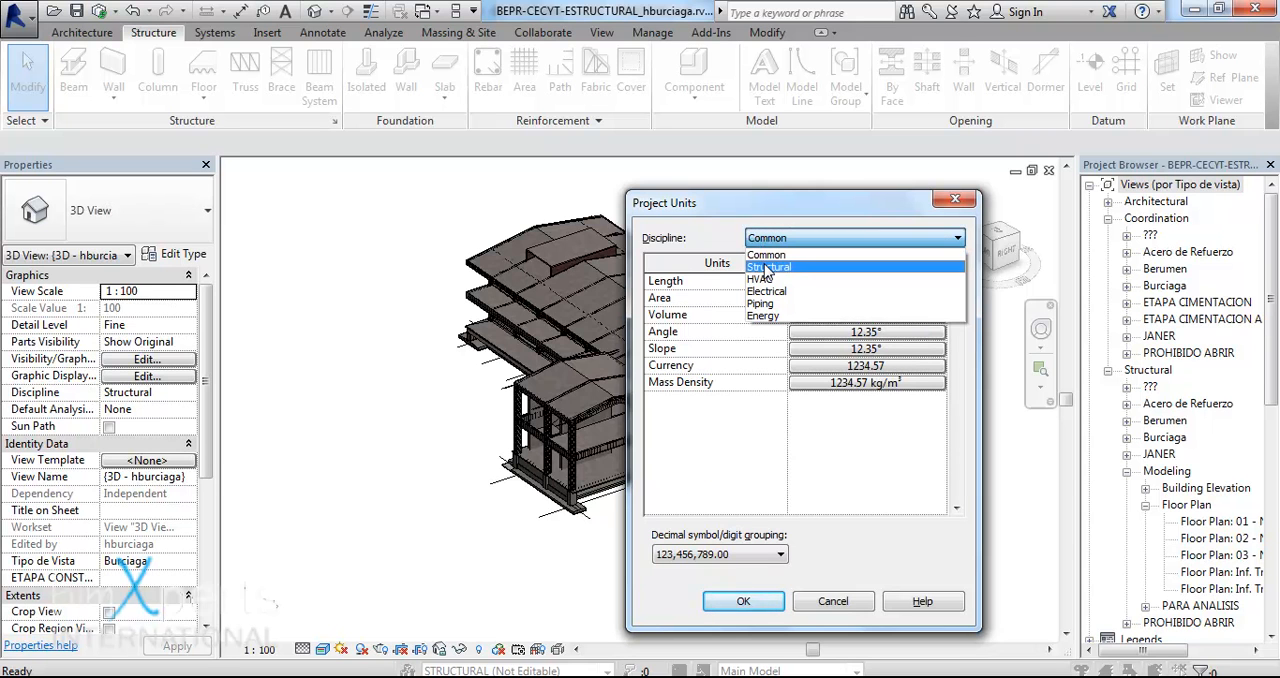
click(767, 268)
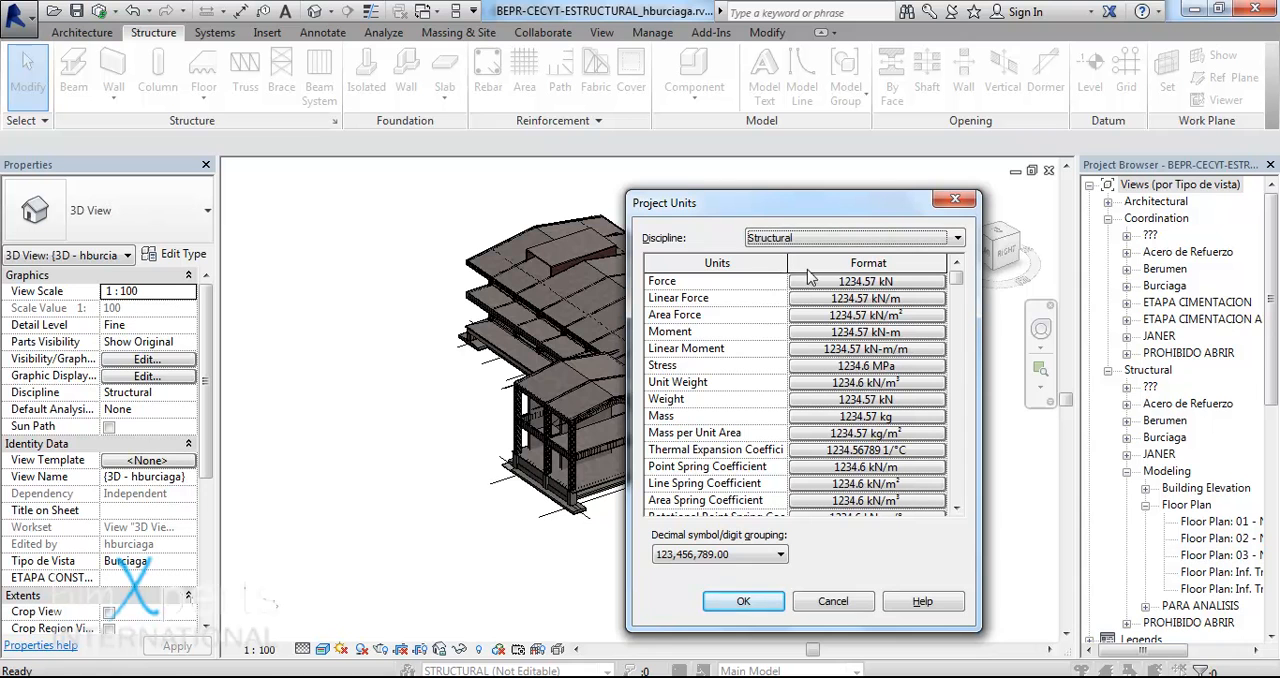
click(957, 509)
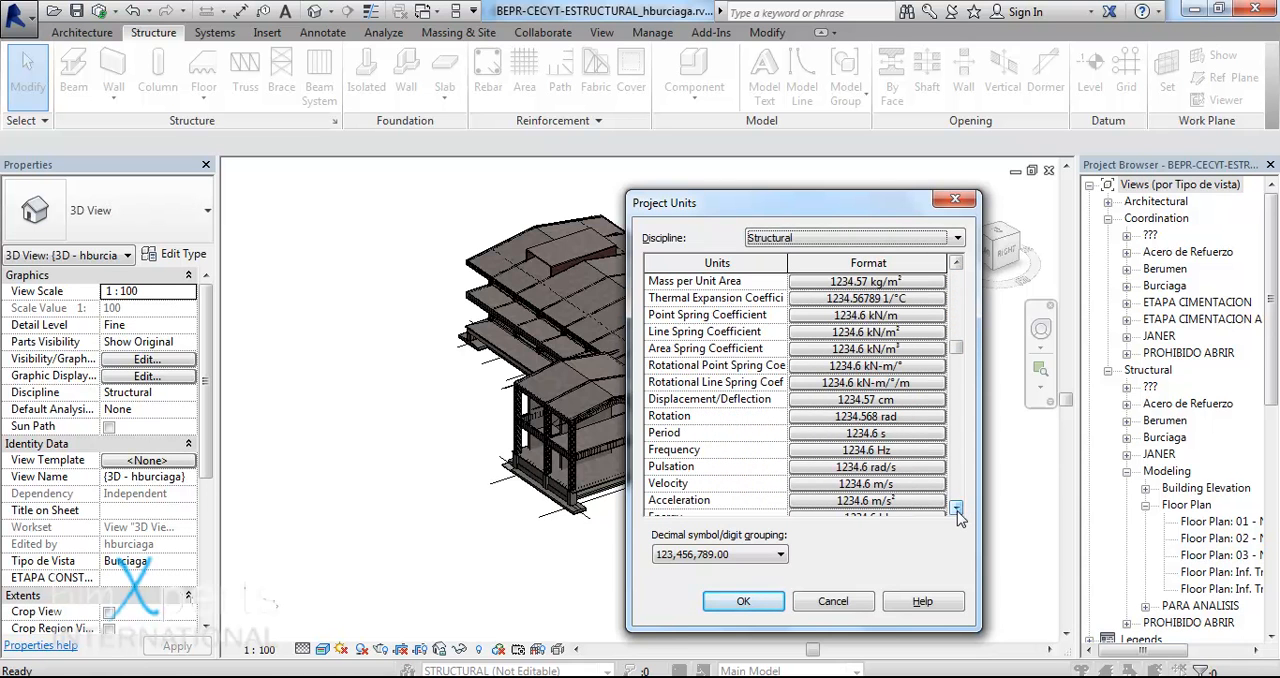
click(957, 509)
click(957, 509)
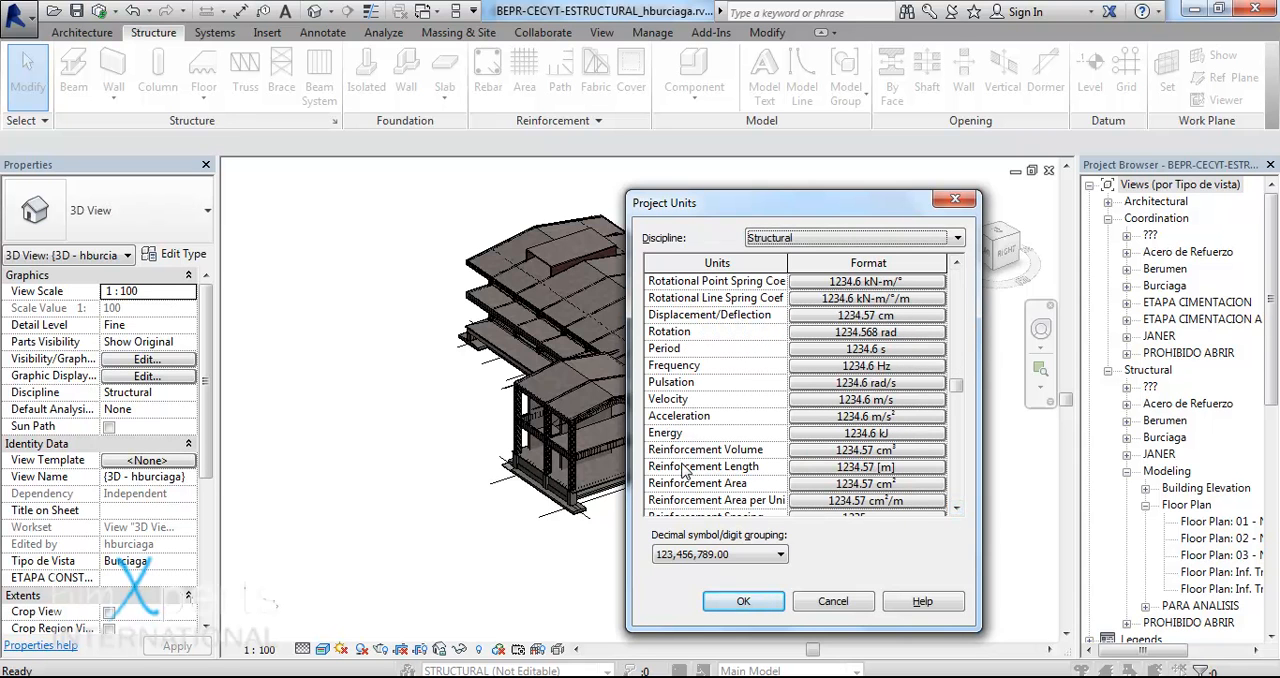
click(818, 474)
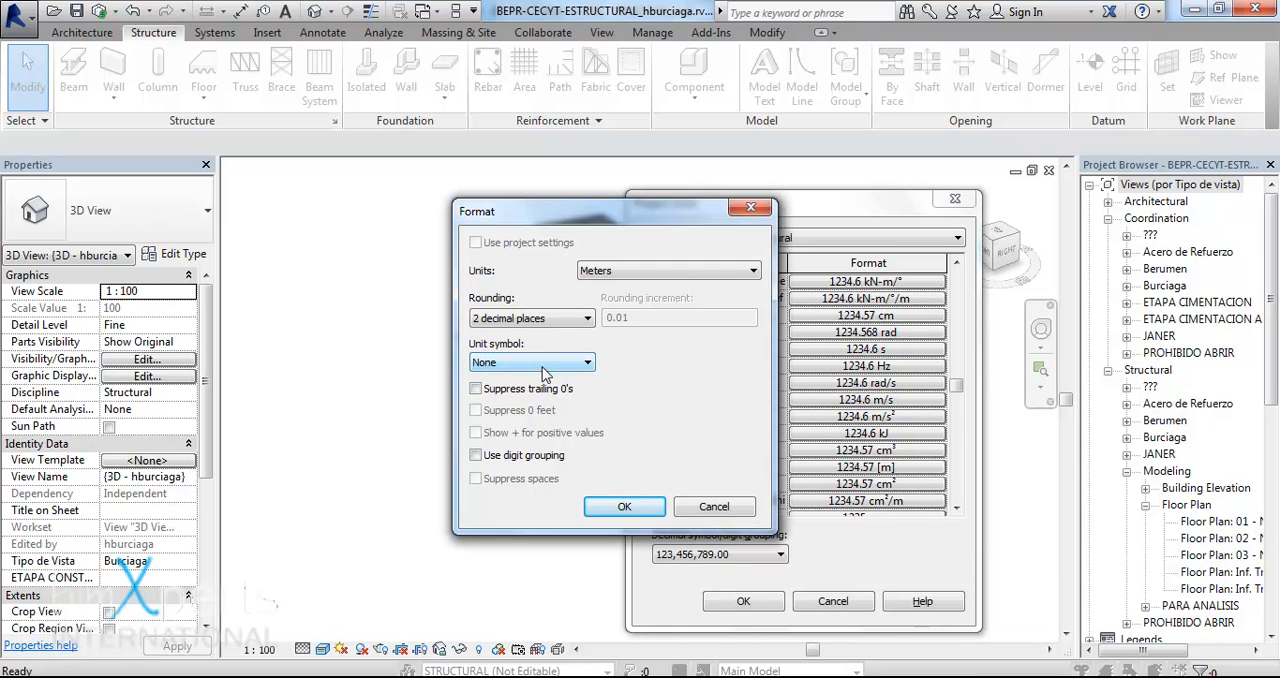
click(628, 505)
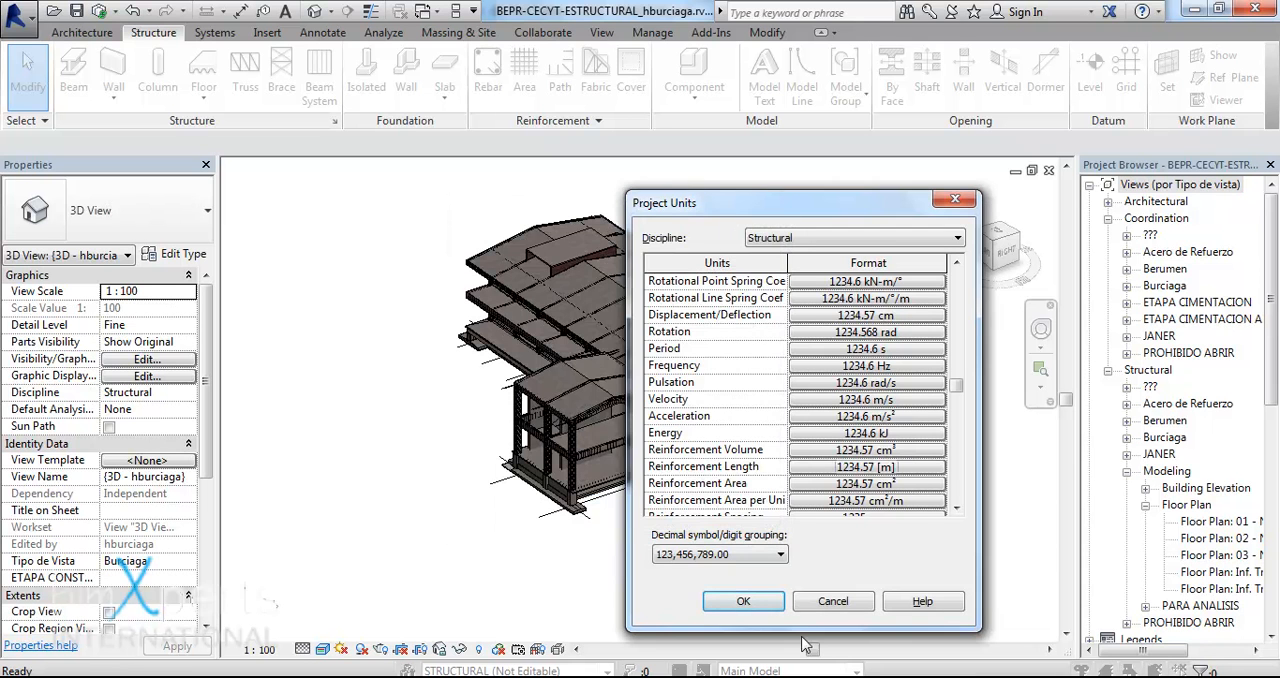
click(830, 601)
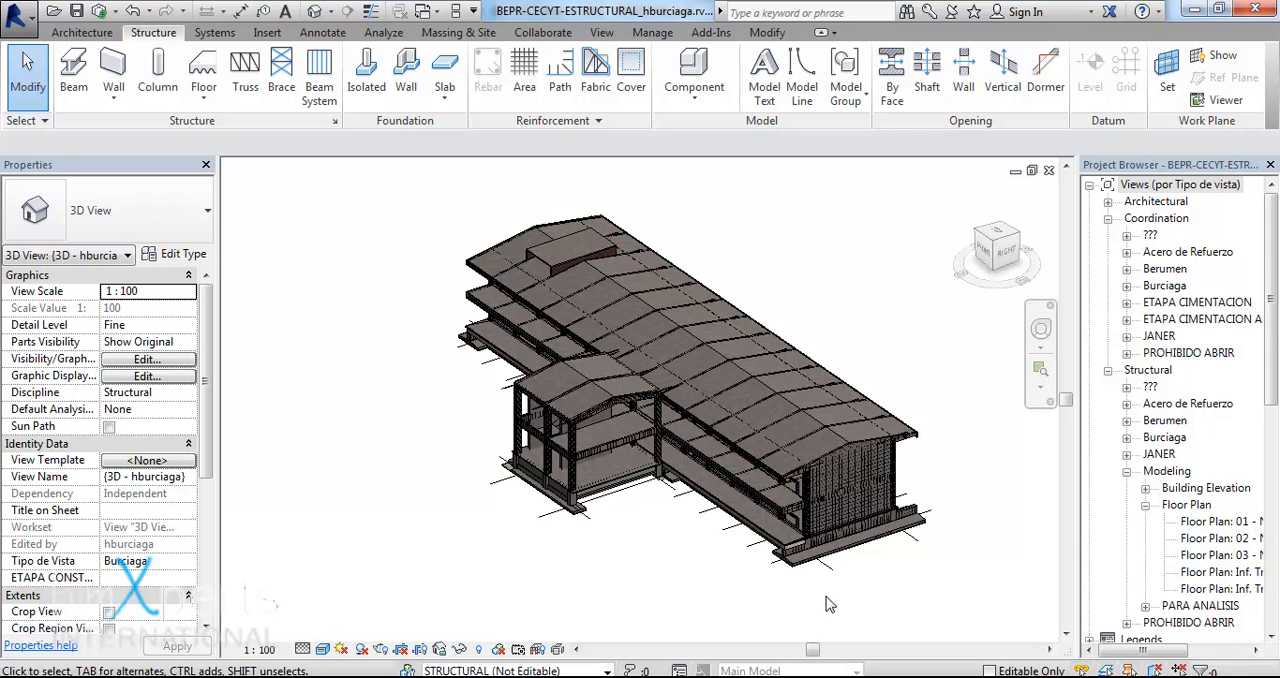
- Switch to Navisworks Manage and add a new item named REBAR to the quantification Item Catalog
key(alt+Tab)
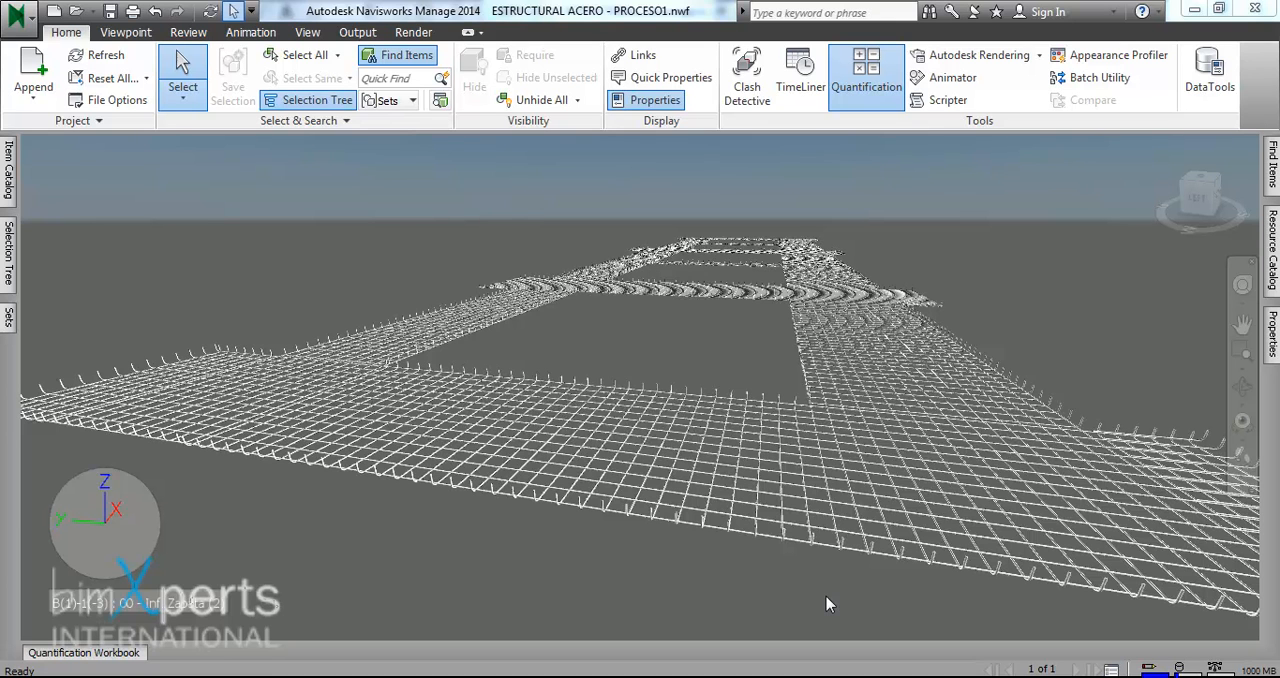
click(110, 655)
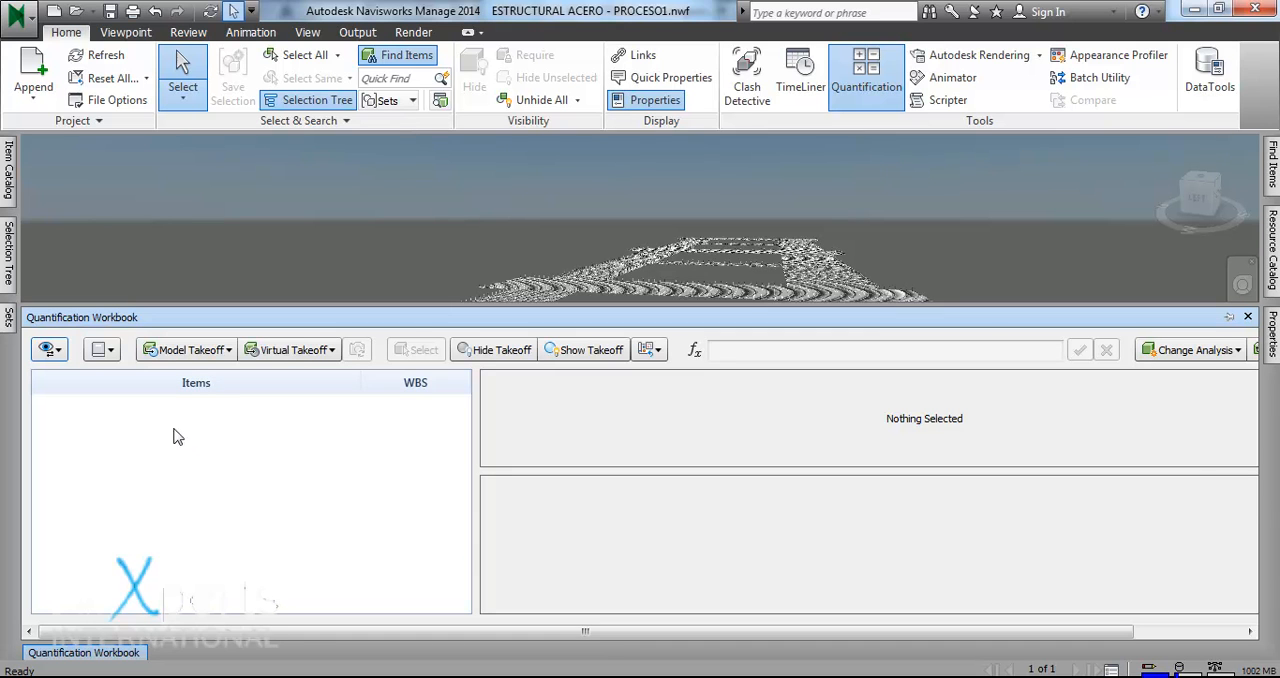
click(8, 196)
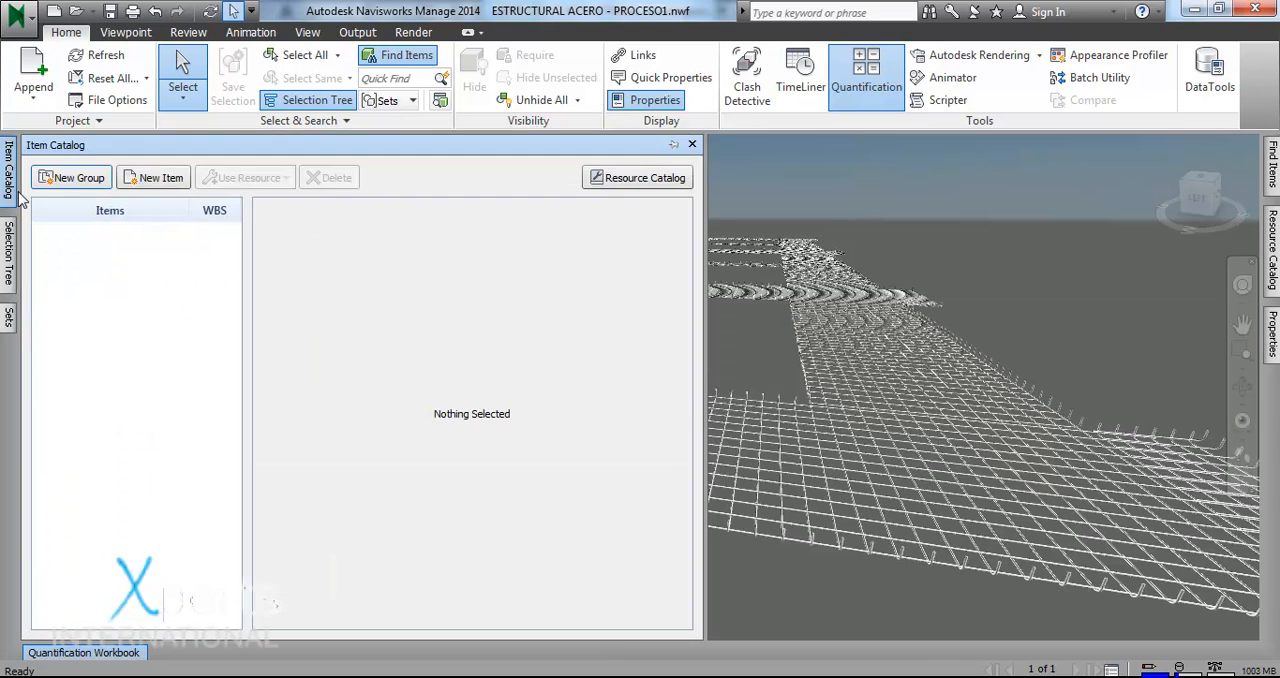
click(165, 180)
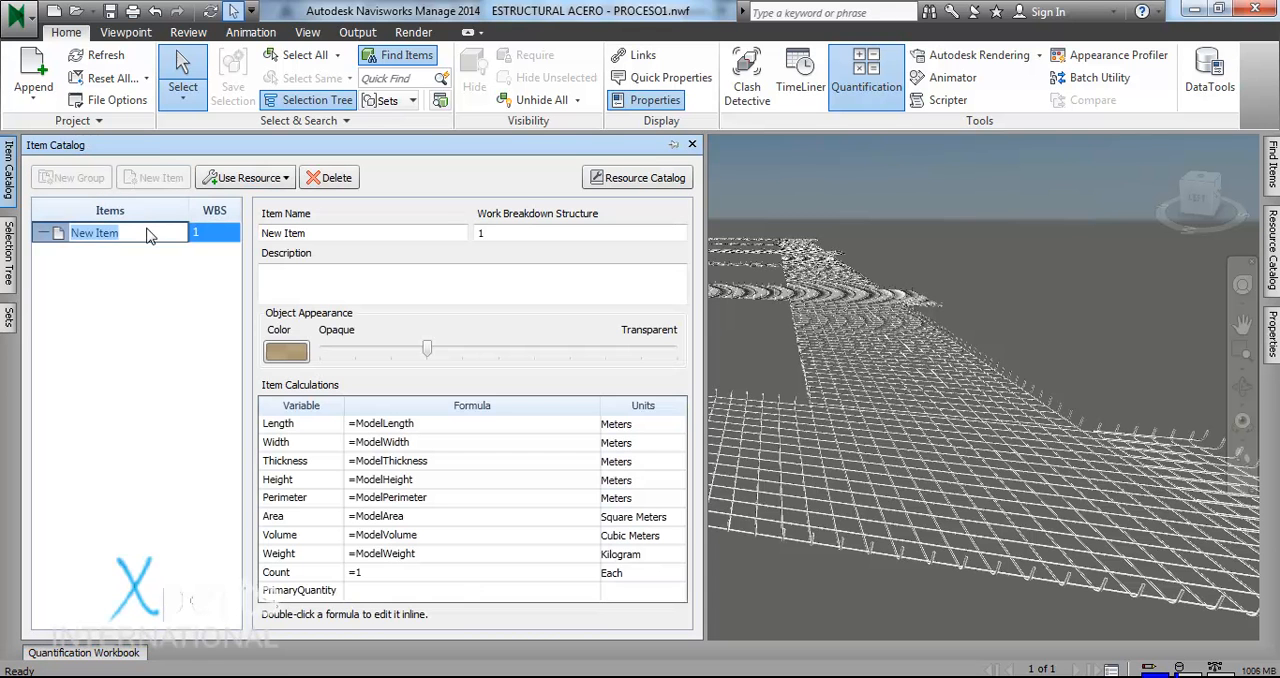
text(REBAR)
click(54, 562)
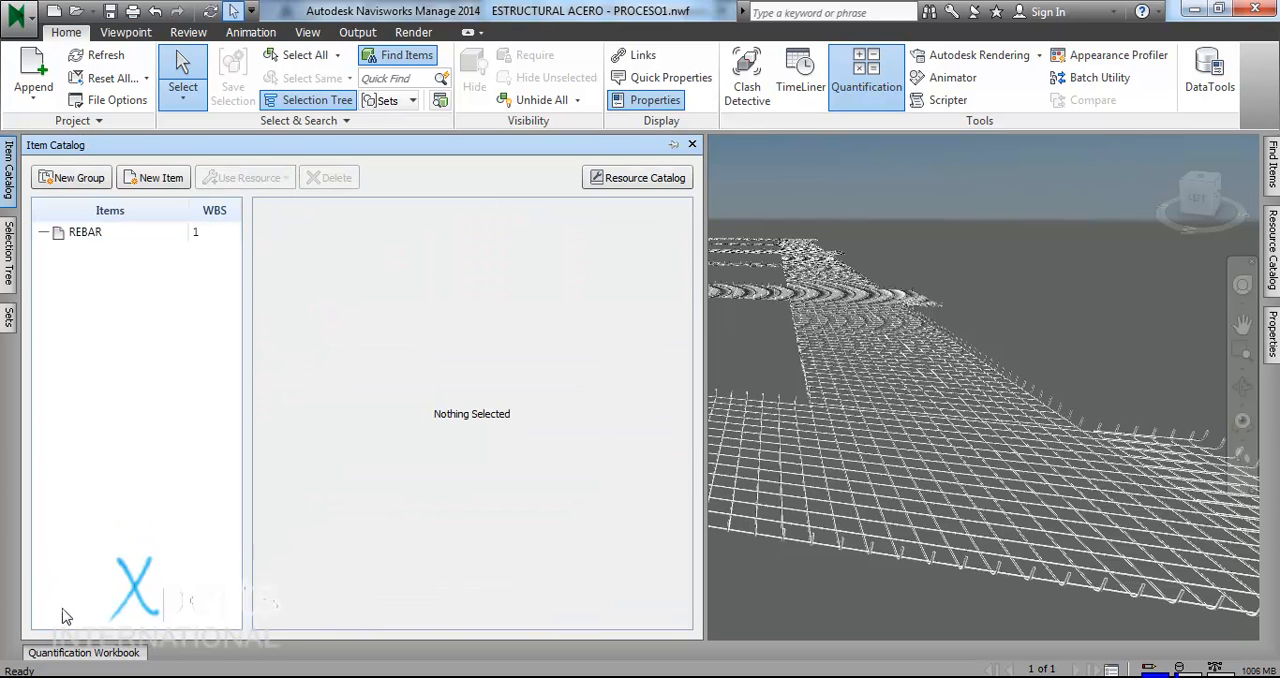
- Select the rebar set across the front of the foundation mesh and review its Element properties
click(70, 654)
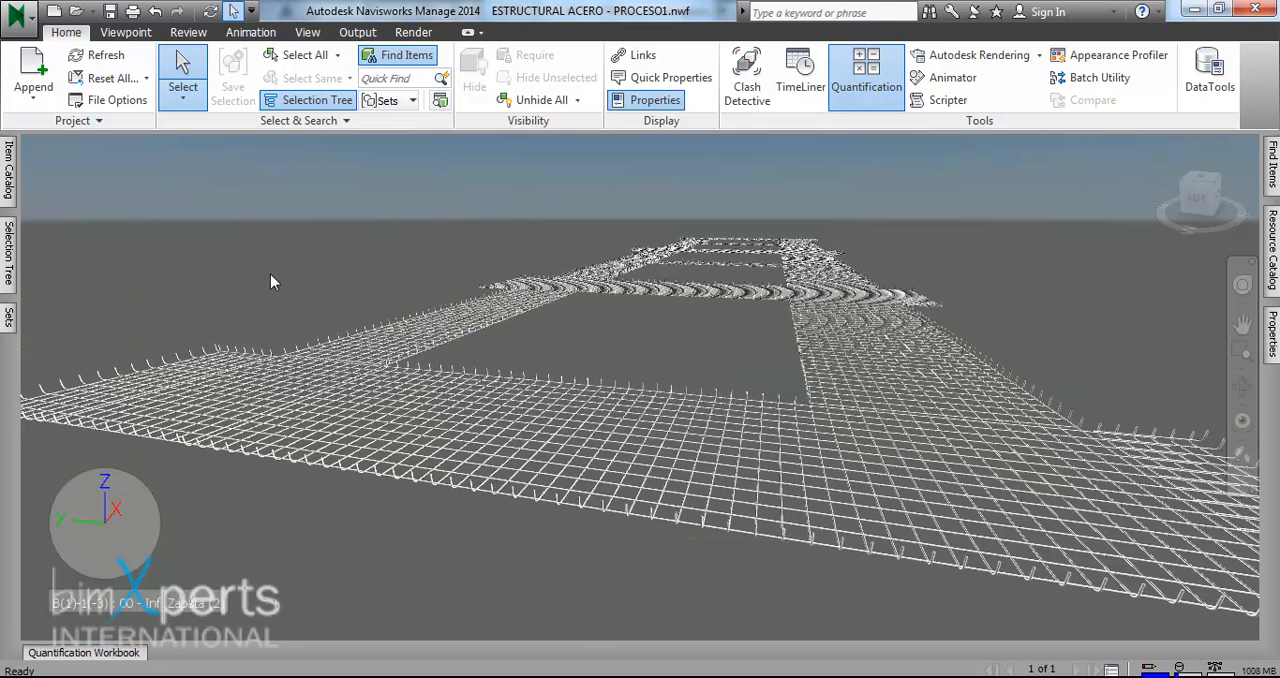
click(530, 503)
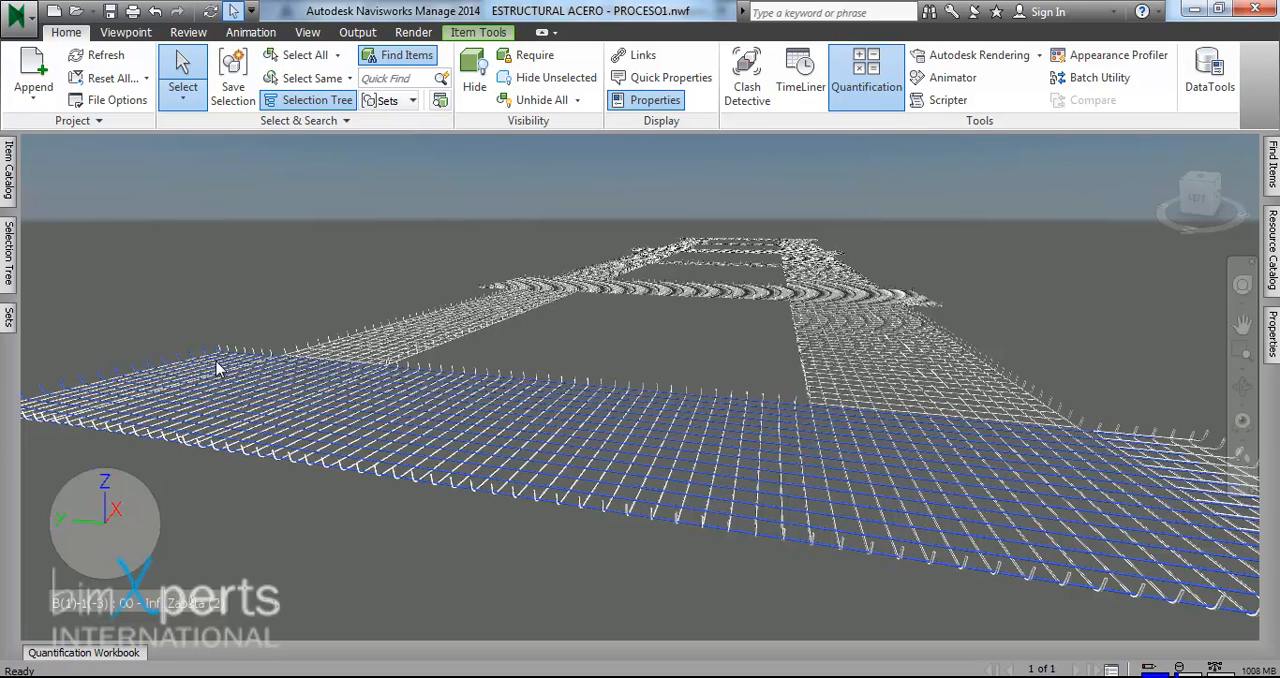
mouse_move(1272, 335)
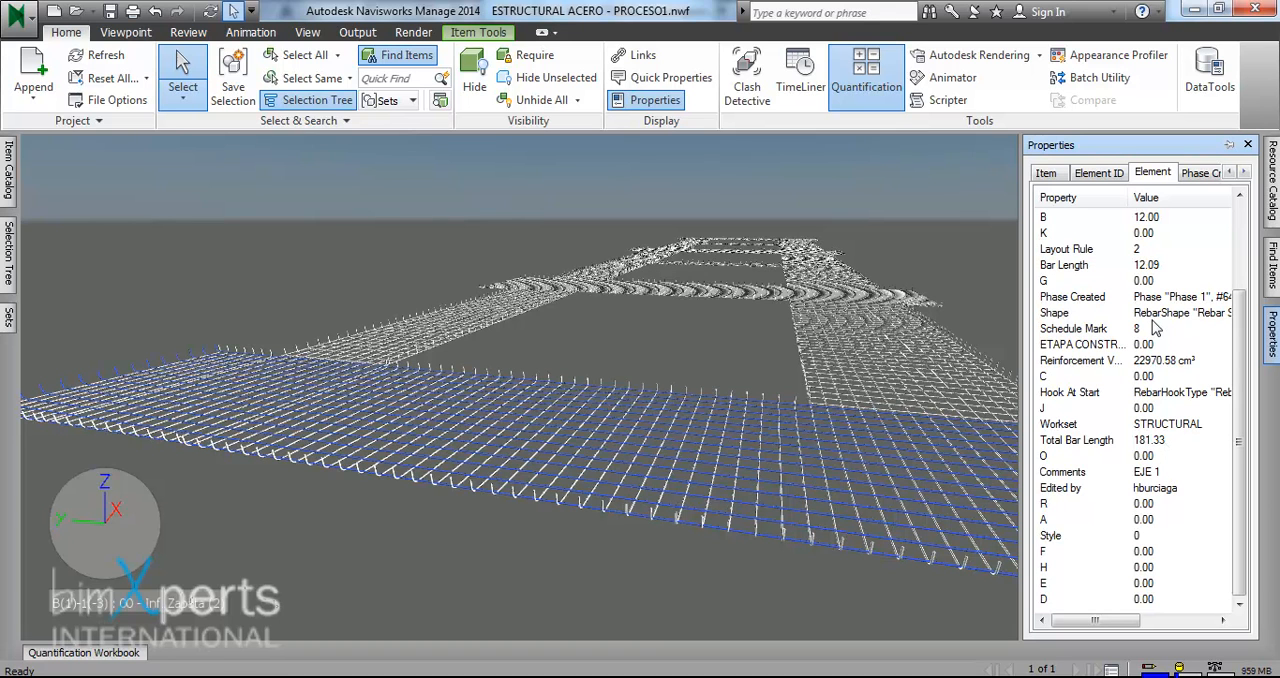
- Take off the selected rebar set into the REBAR item of the Quantification Workbook
click(84, 653)
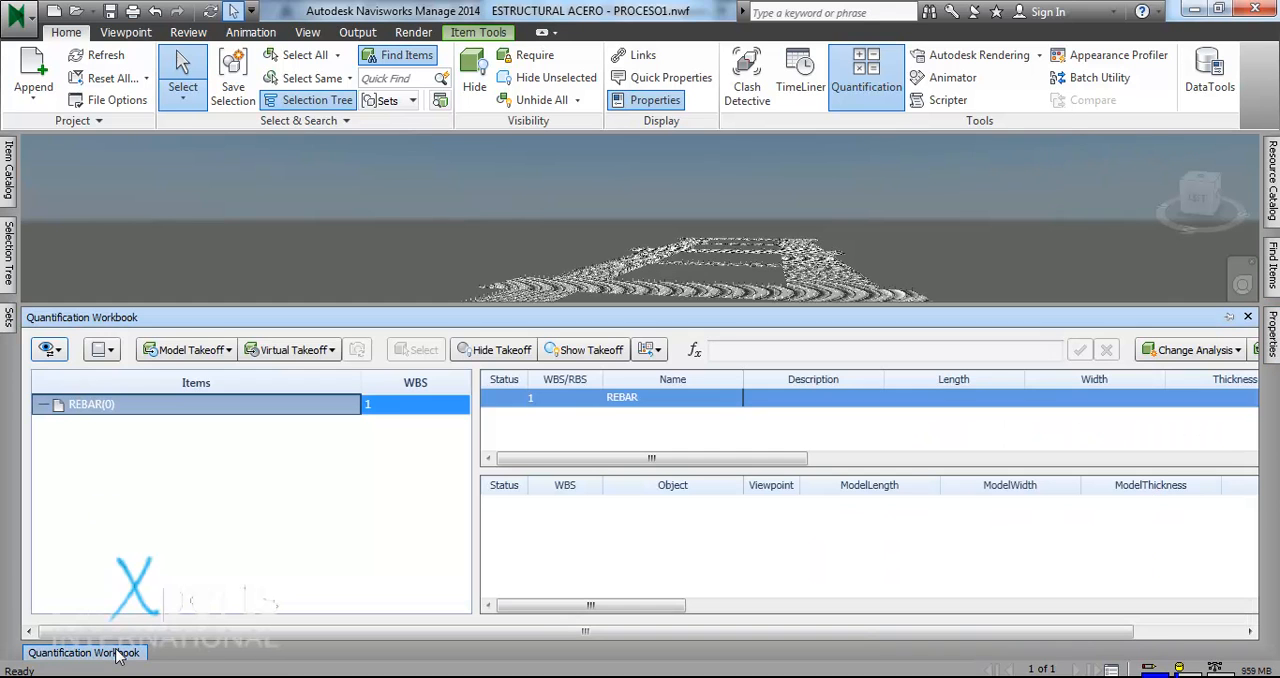
right_click(109, 410)
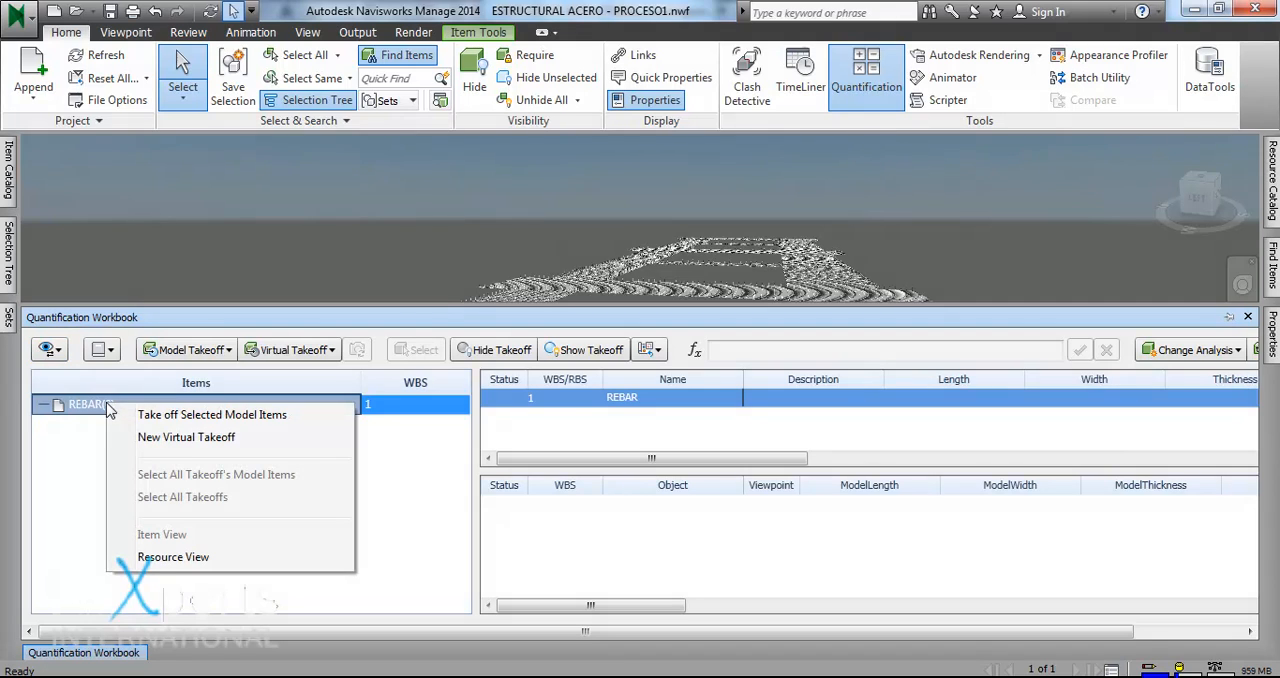
click(165, 419)
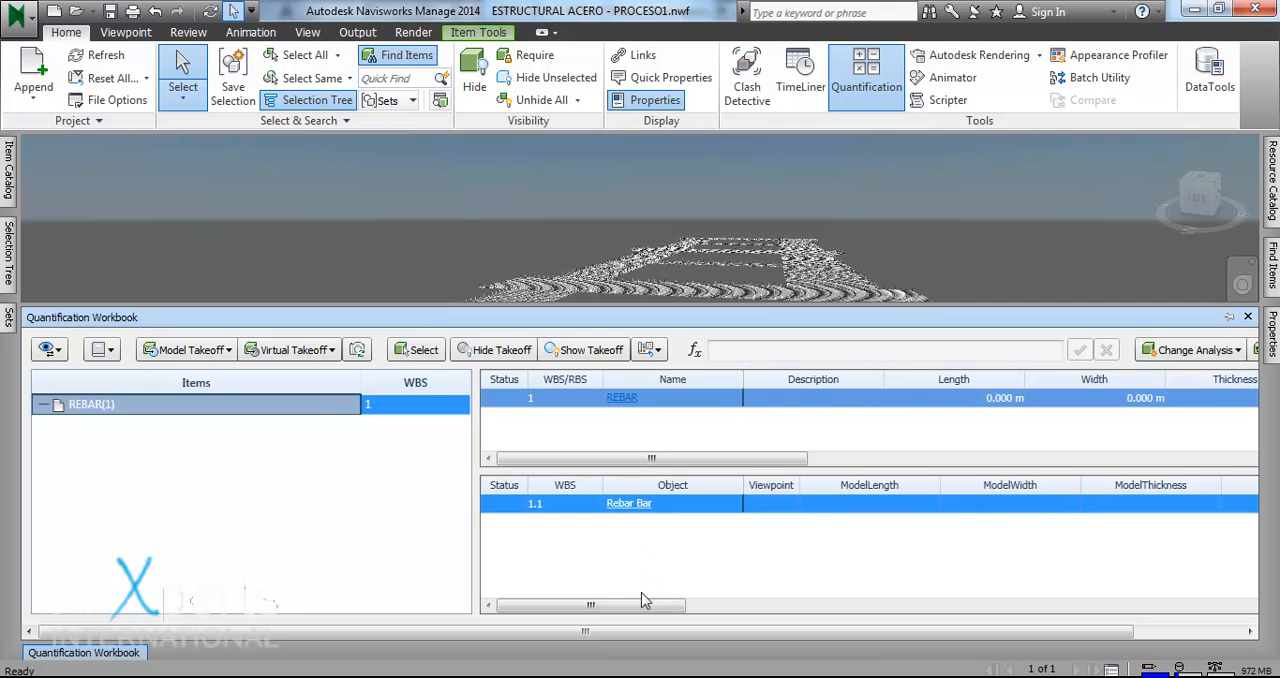
- Examine the Rebar Bar takeoff's quantity columns across to Volume, Weight and PrimaryQuantity
drag(643, 606, 1249, 581)
drag(1080, 640, 1187, 638)
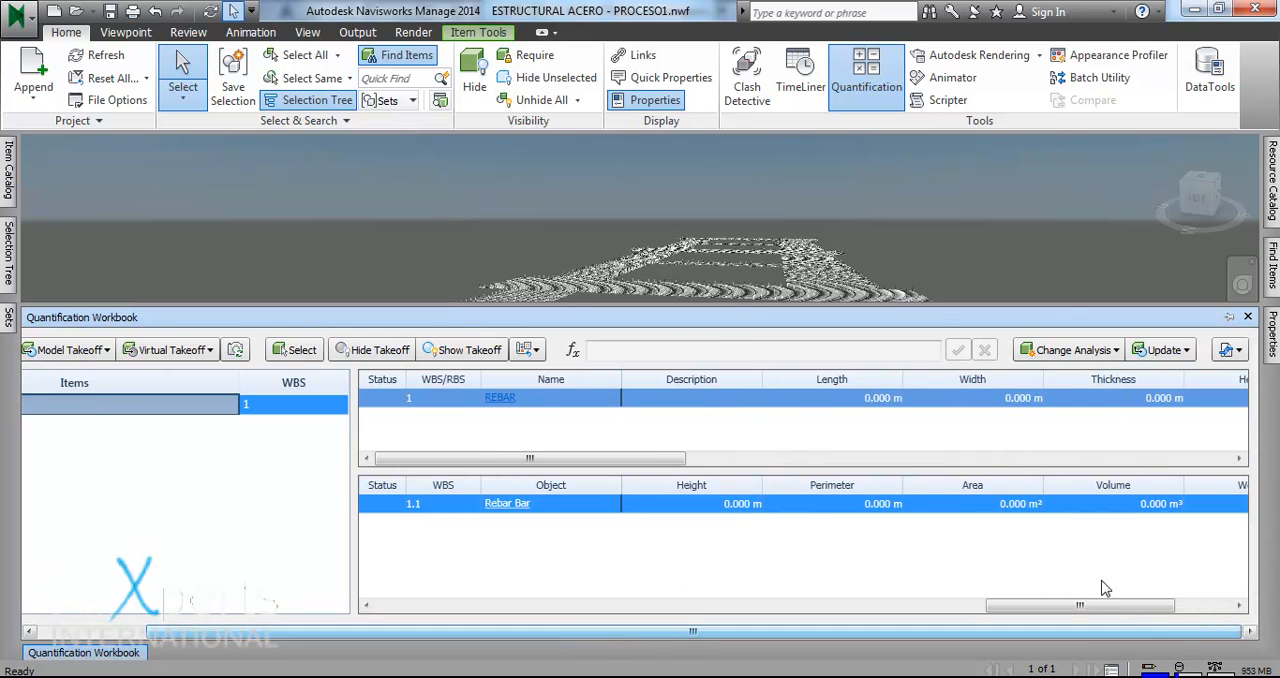
drag(1094, 606, 1190, 610)
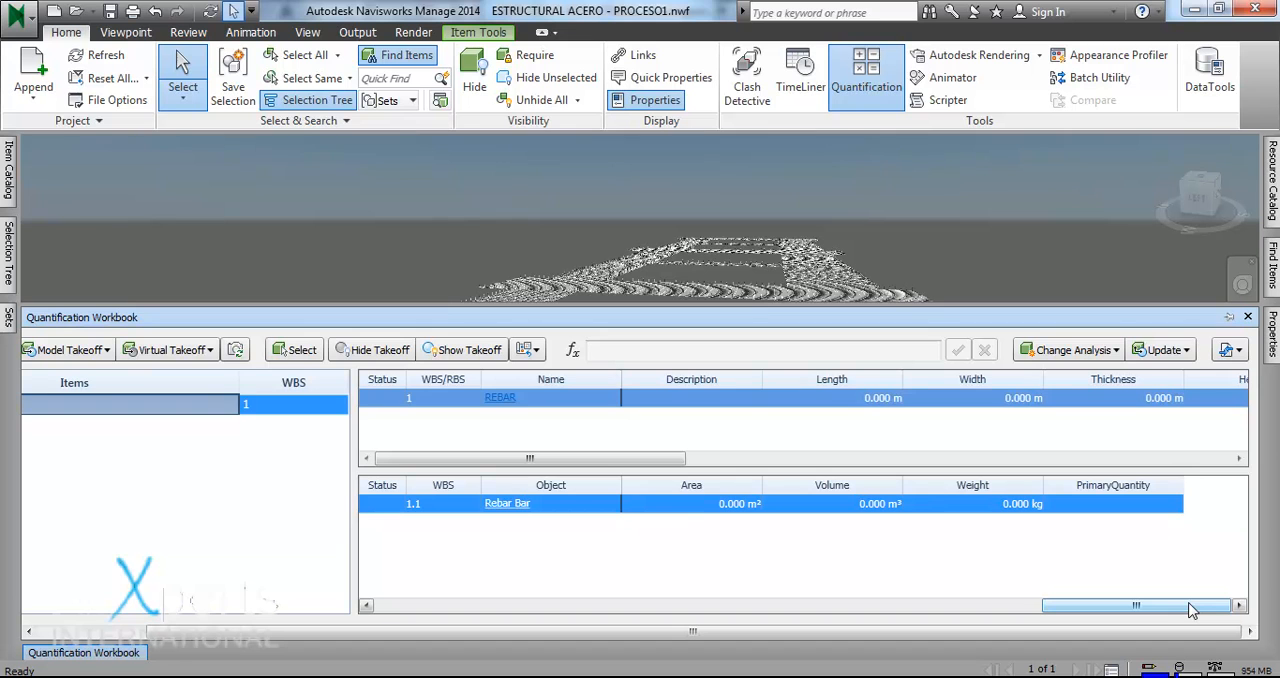
drag(1149, 637, 740, 583)
- Delete the Rebar Bar takeoff from the REBAR item
right_click(107, 406)
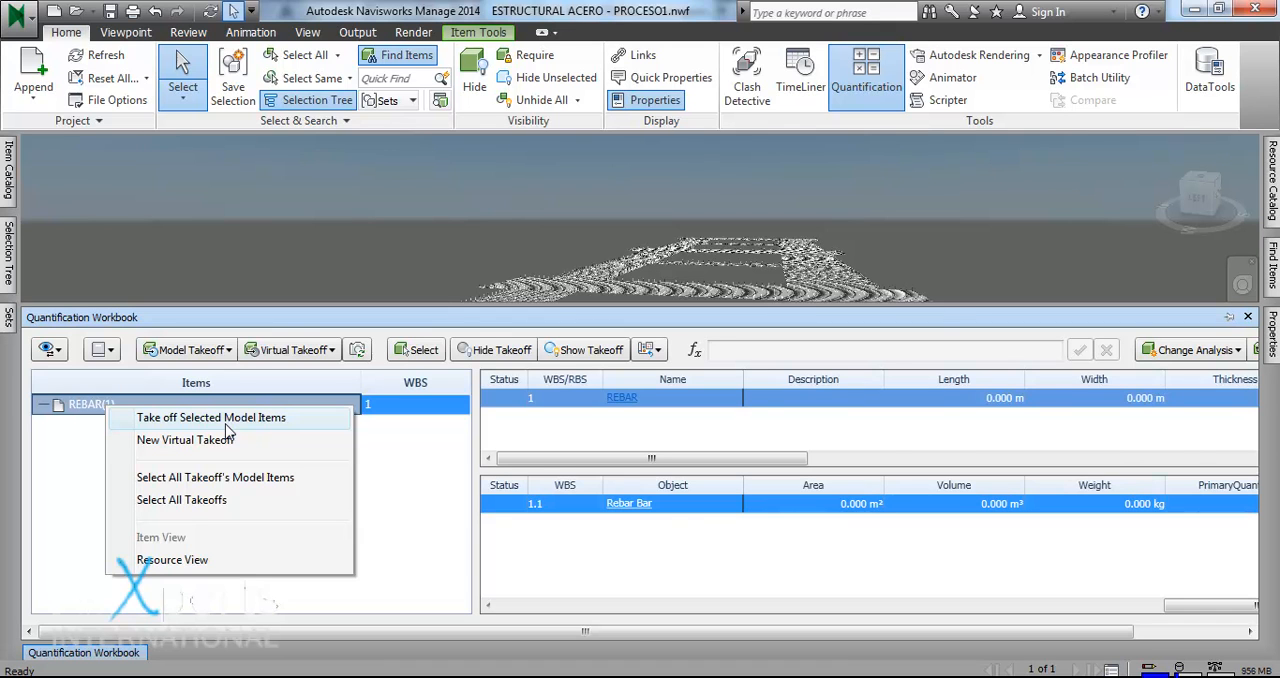
right_click(704, 512)
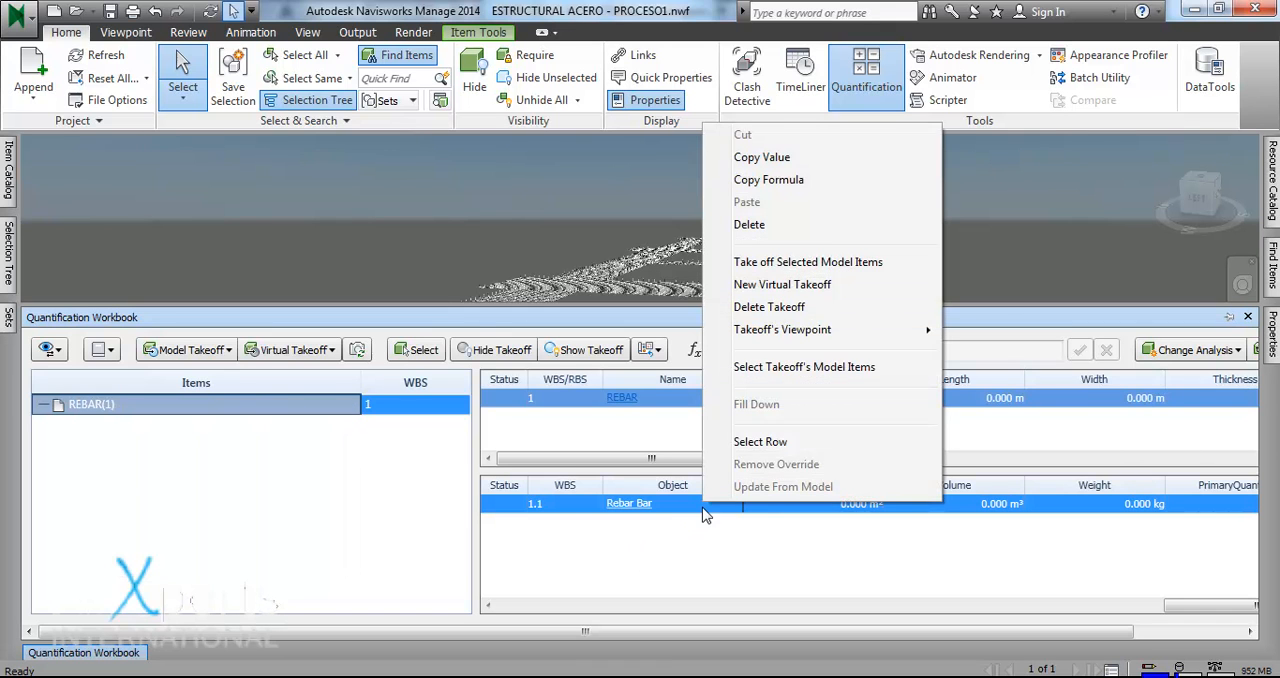
click(794, 317)
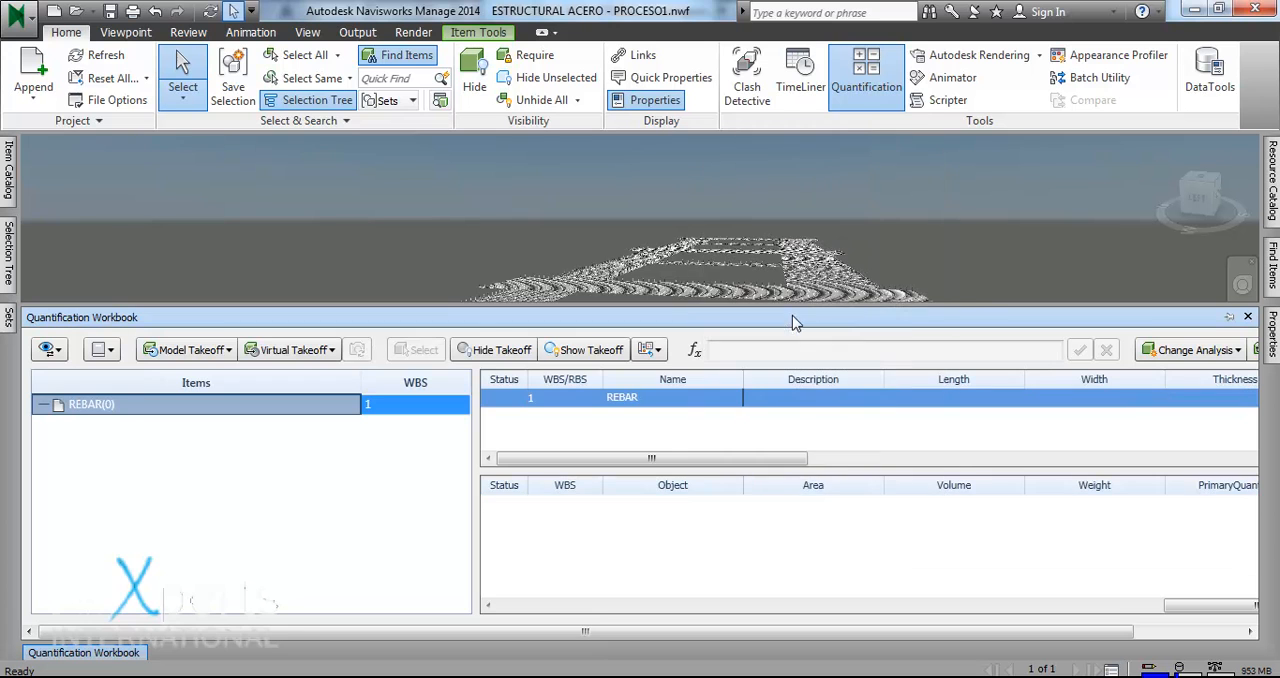
- Open TakeoffPropertyMap.xml from the Navisworks takeoff_maps folder in Notepad (Bloc de notas) and enlarge its window over the model
click(407, 248)
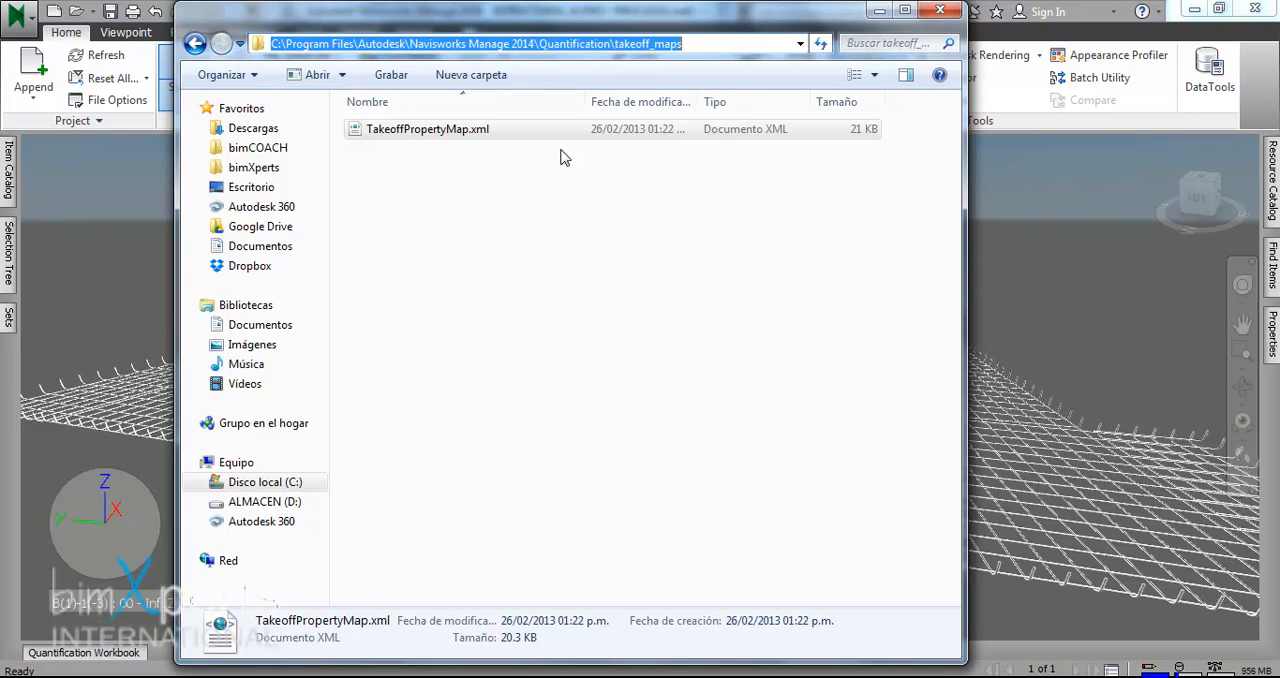
right_click(455, 140)
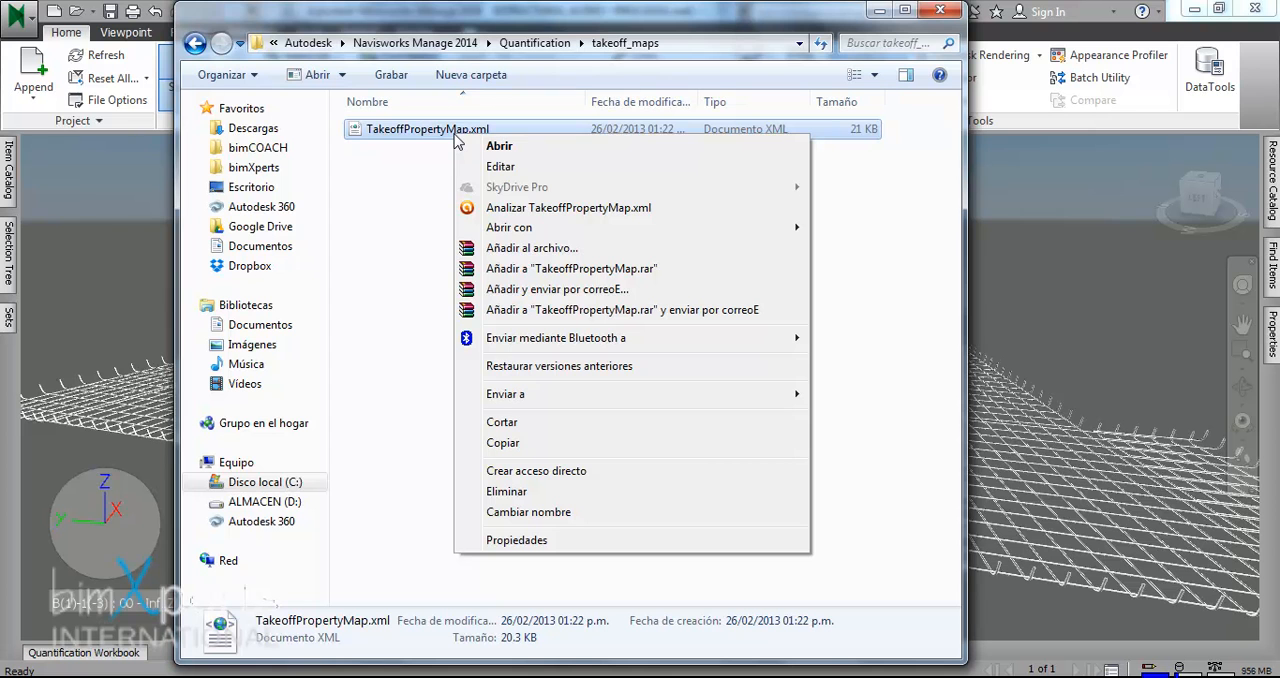
mouse_move(680, 227)
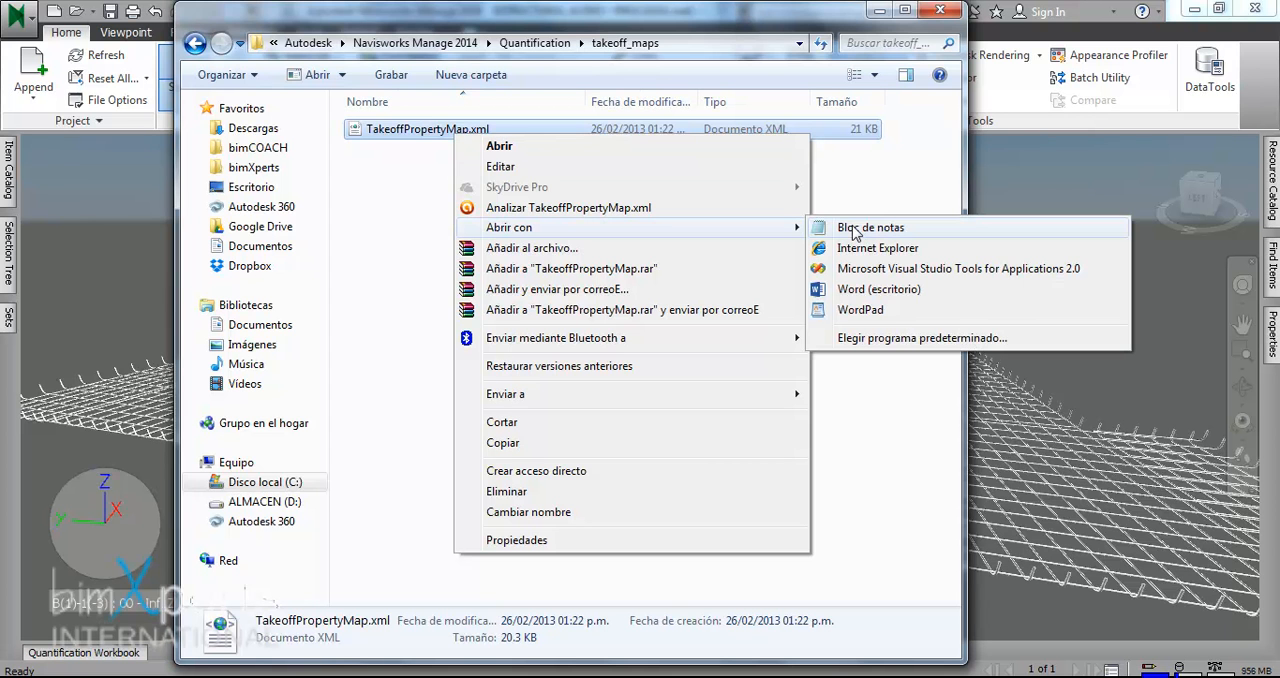
click(855, 229)
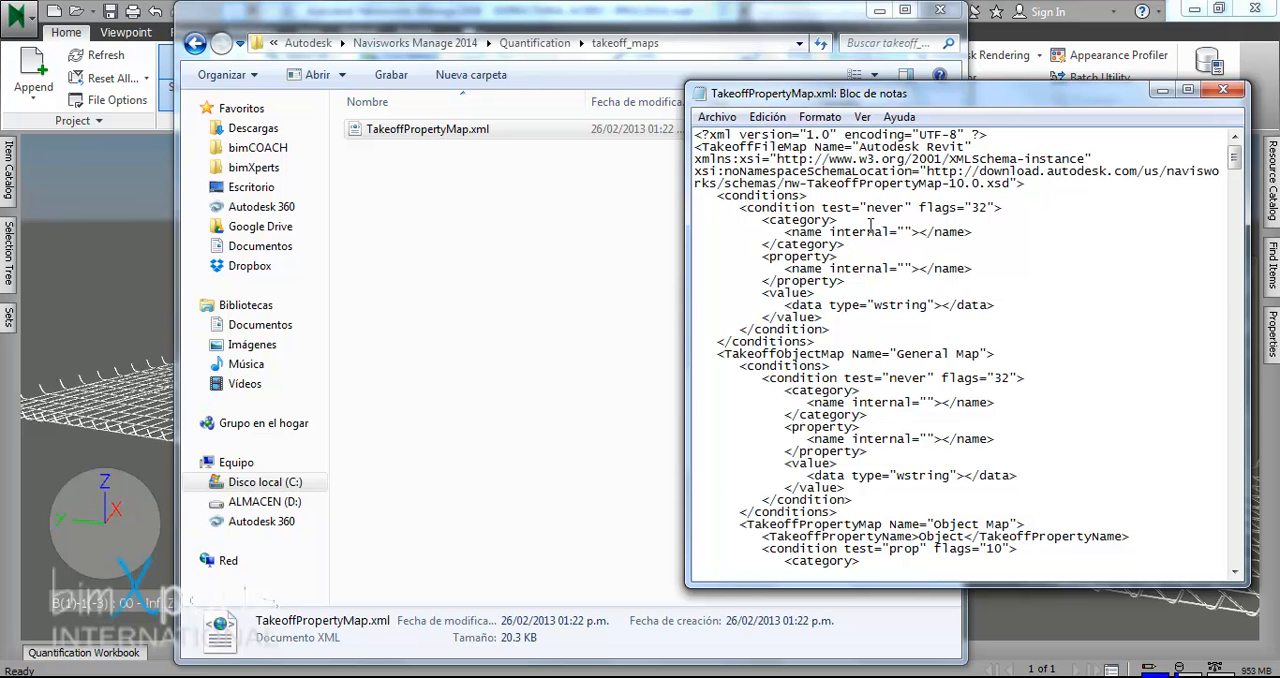
drag(996, 112, 729, 51)
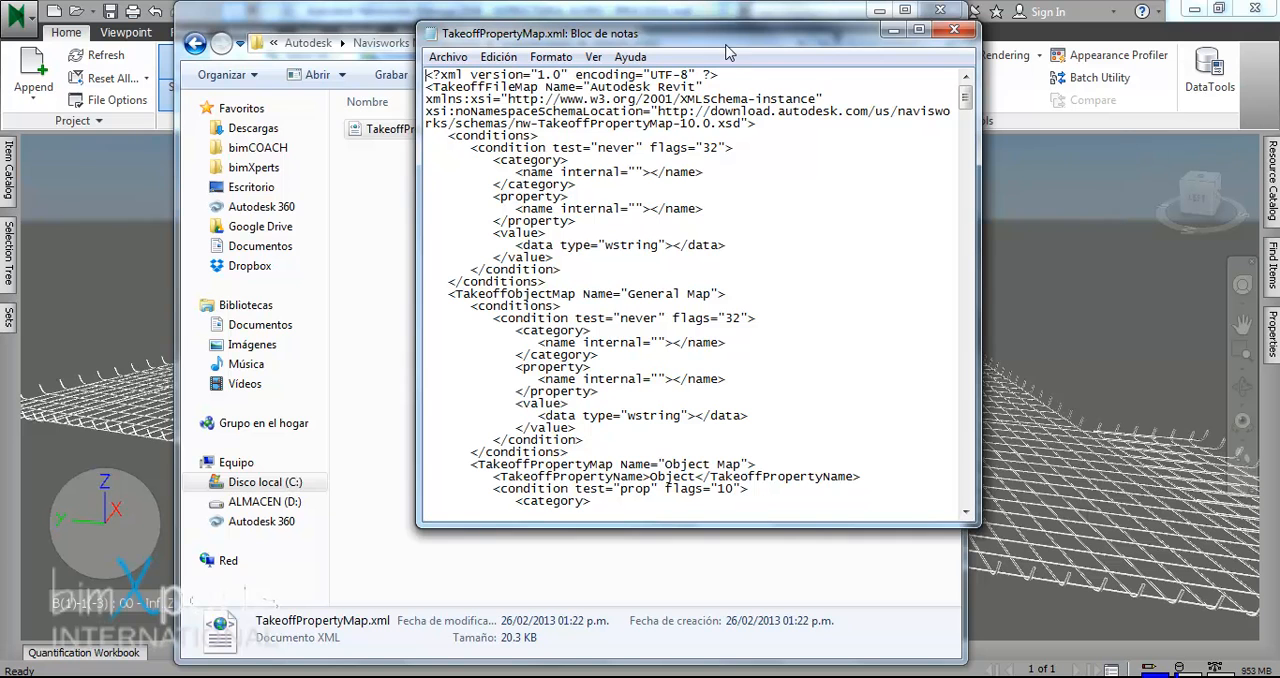
drag(697, 527, 695, 663)
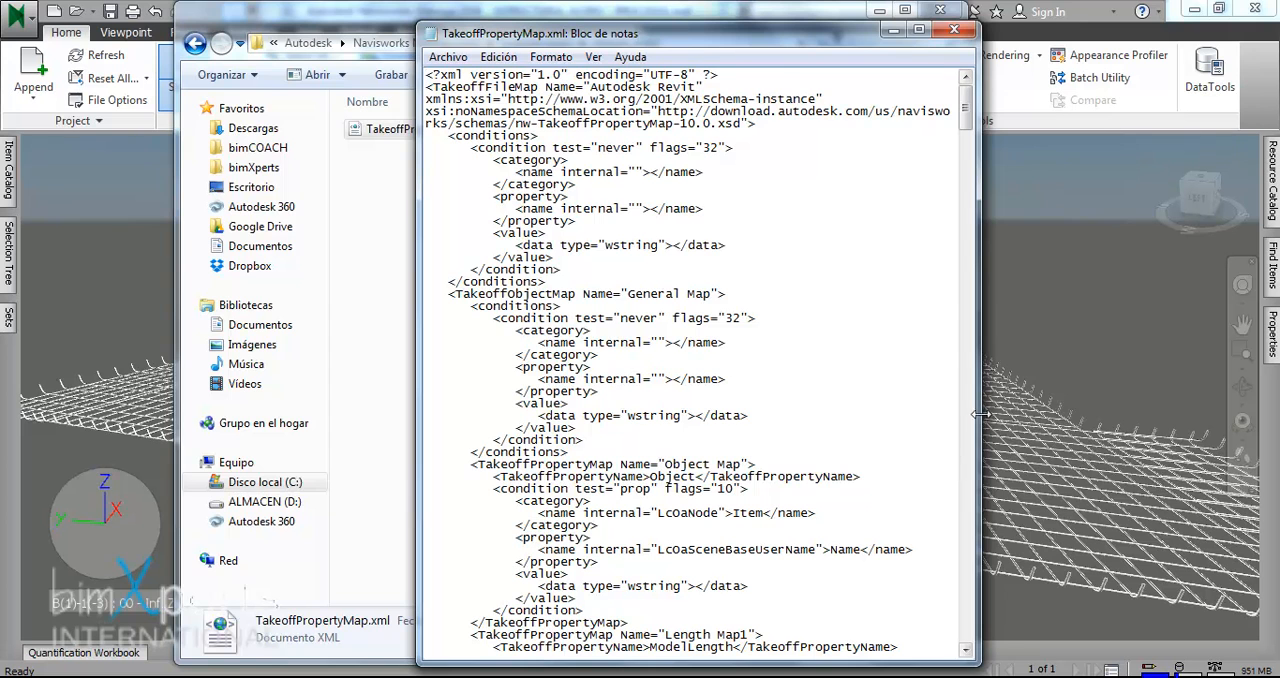
drag(979, 414, 1084, 414)
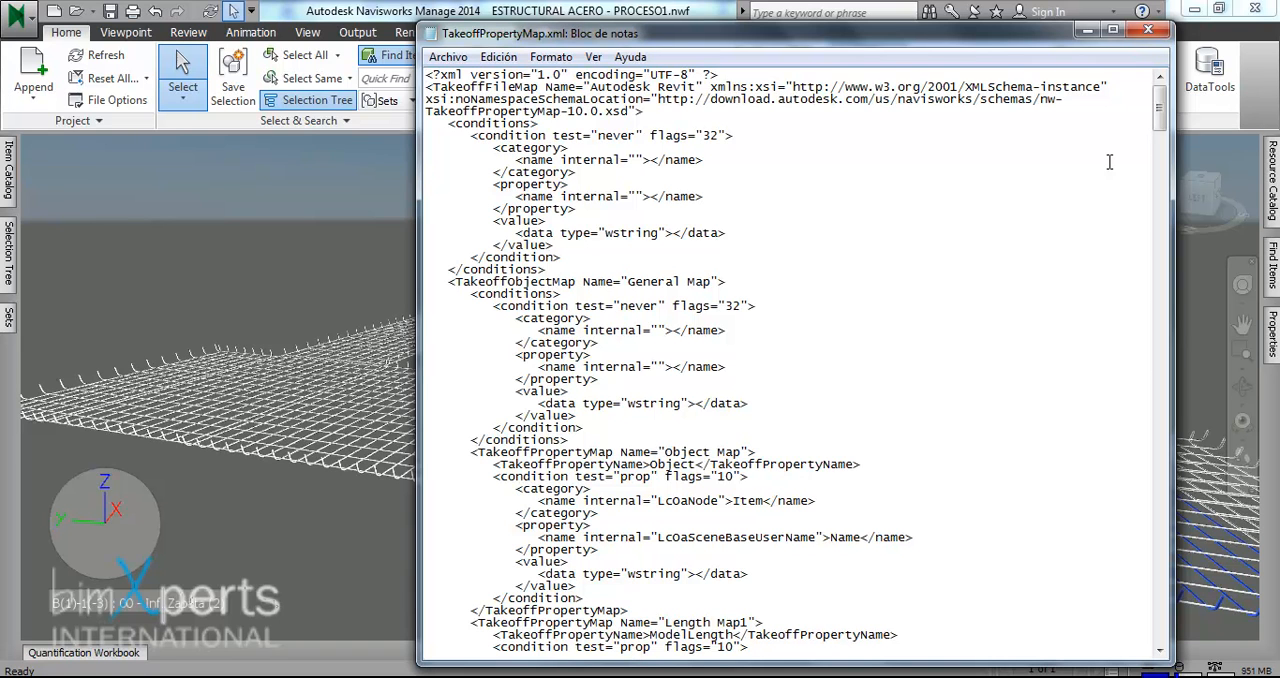
- Examine the category, property and value entries of the Length Map1 property map in TakeoffPropertyMap.xml
scroll(895, 285, down, 2)
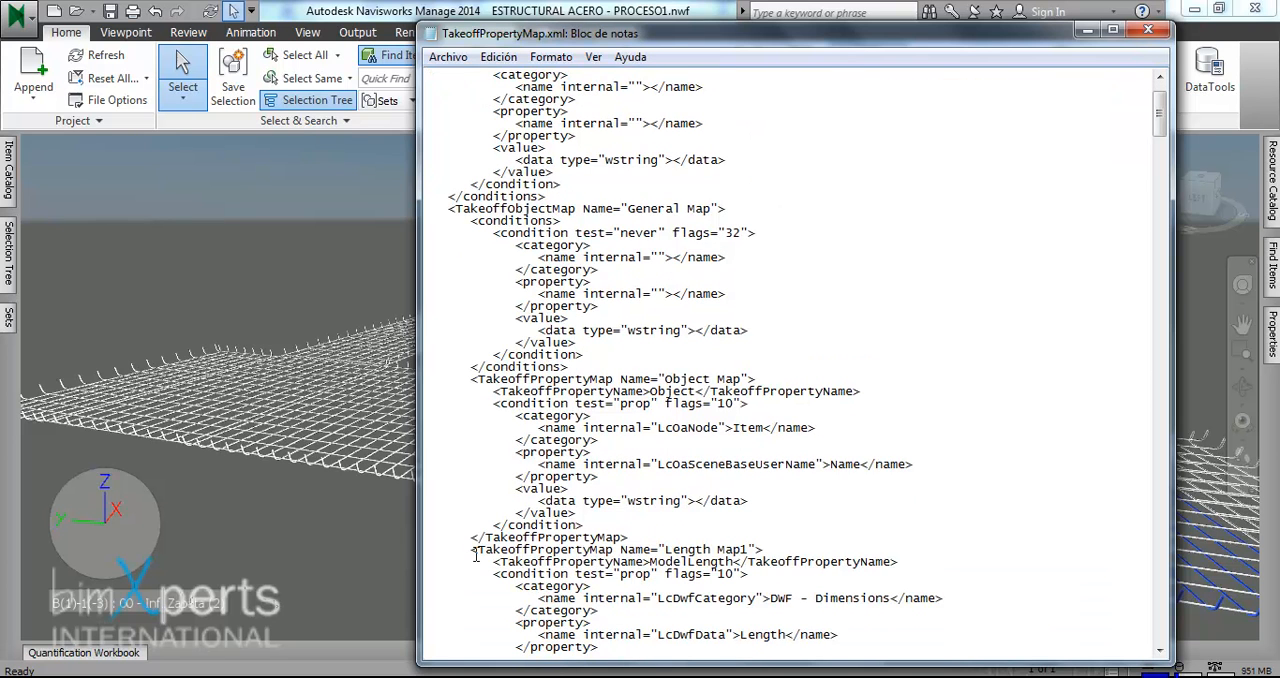
drag(472, 553, 768, 549)
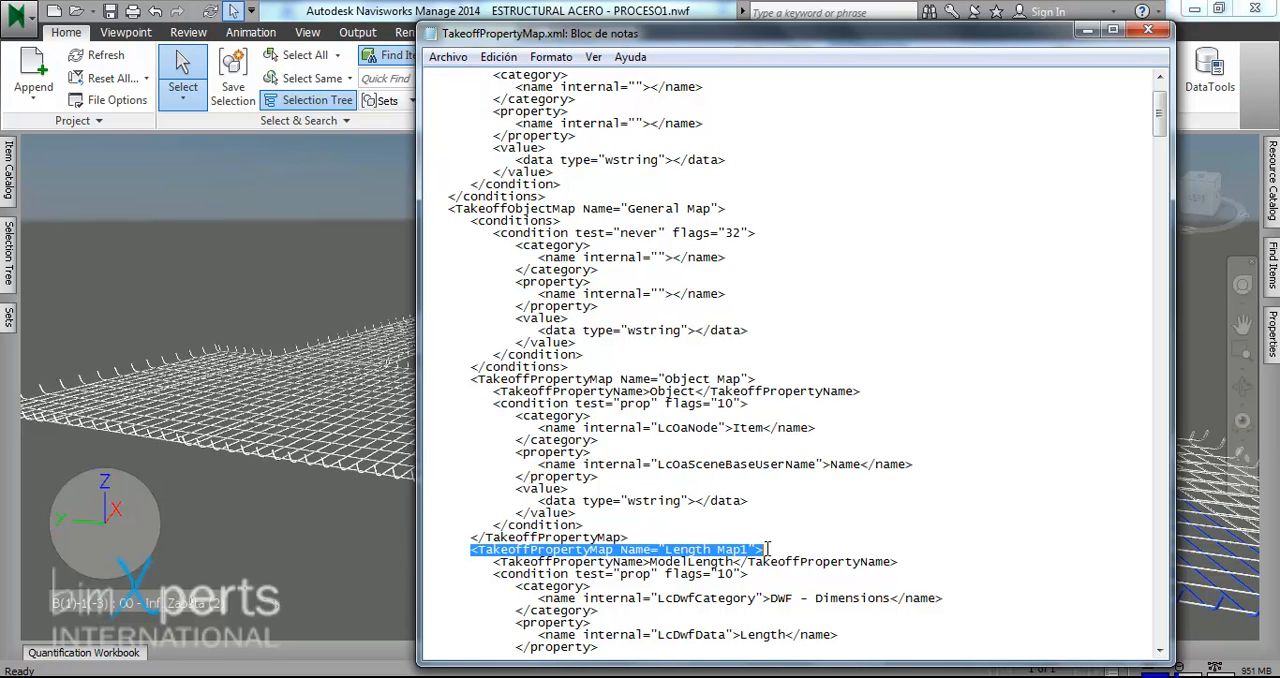
scroll(767, 549, down, 5)
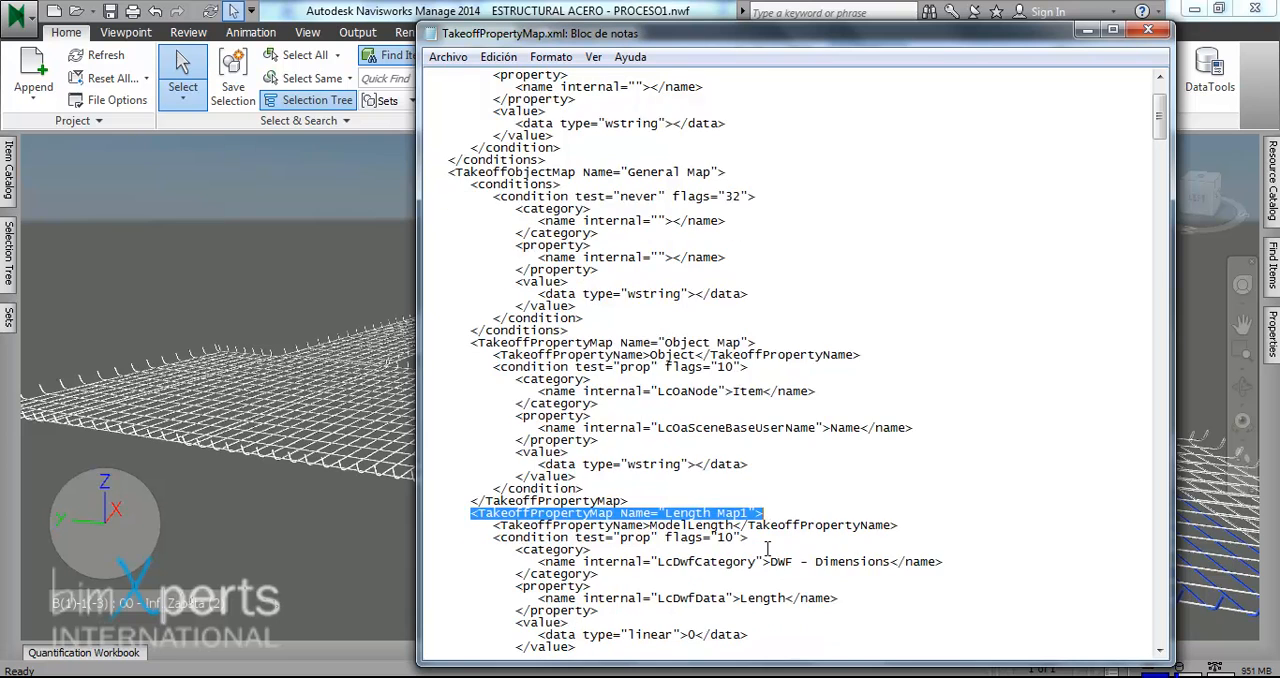
scroll(767, 549, down, 1)
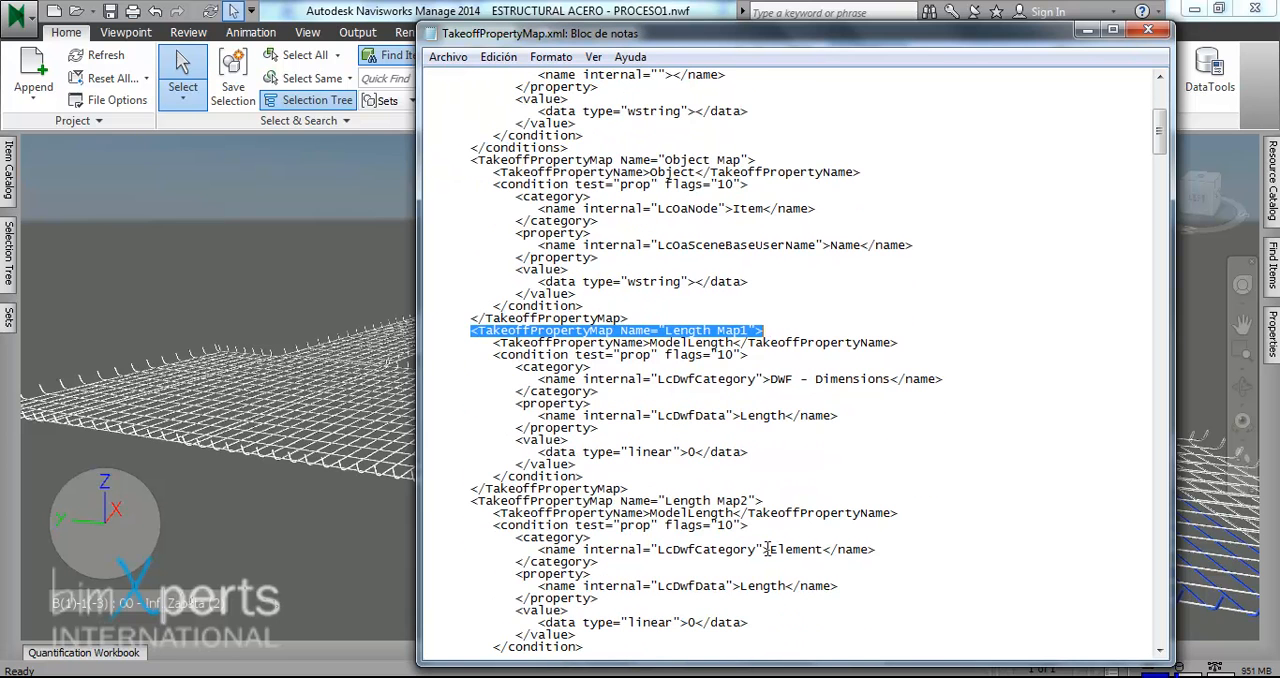
click(795, 379)
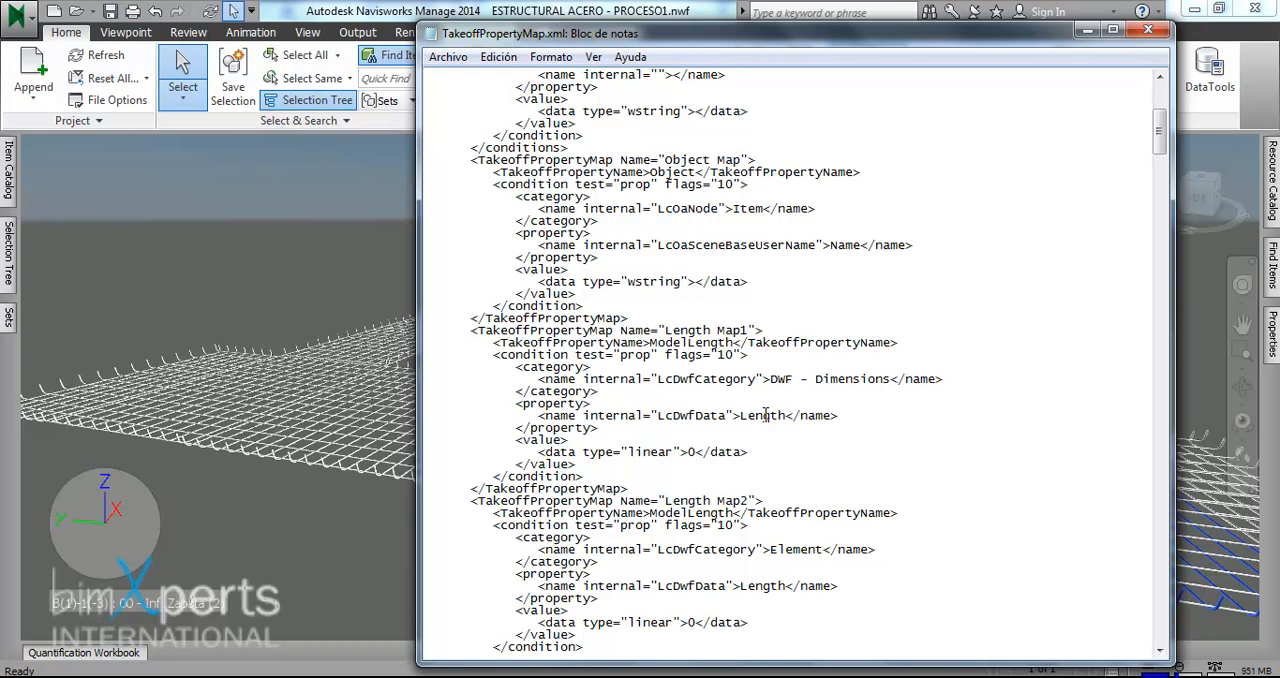
drag(471, 331, 621, 336)
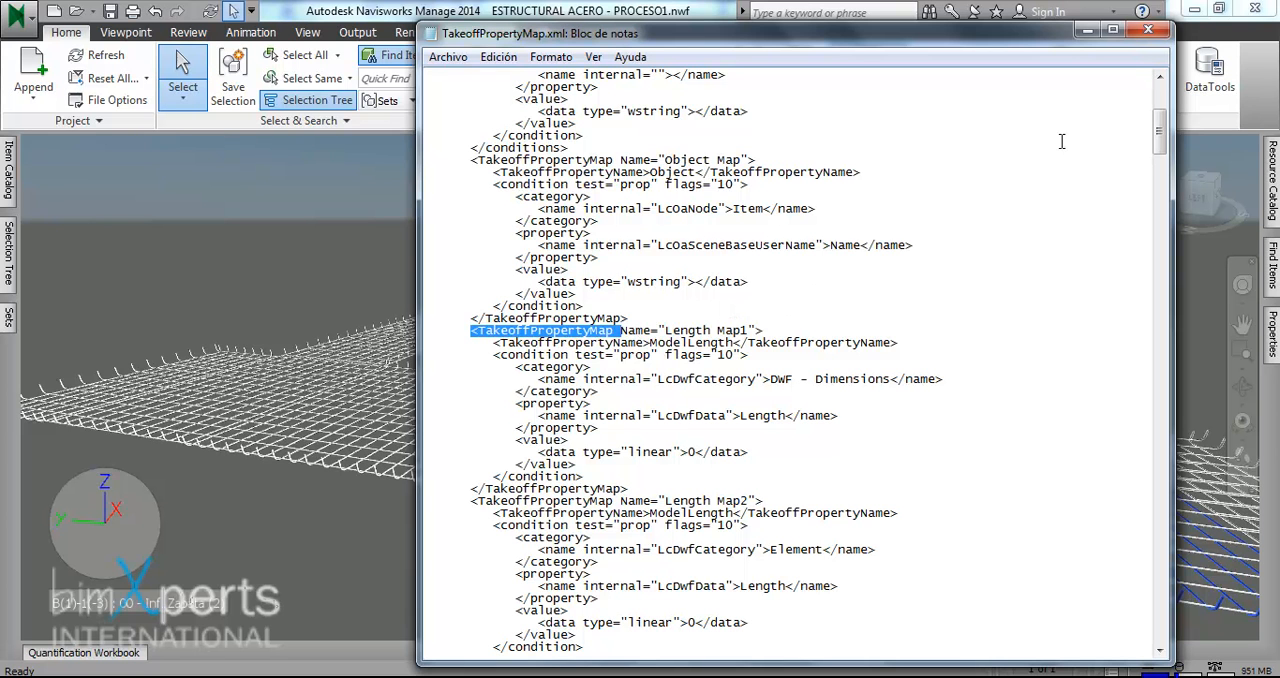
- Switch back to Navisworks and start a Find Items search condition with the category Element, widening the Category column
click(1087, 29)
click(1118, 268)
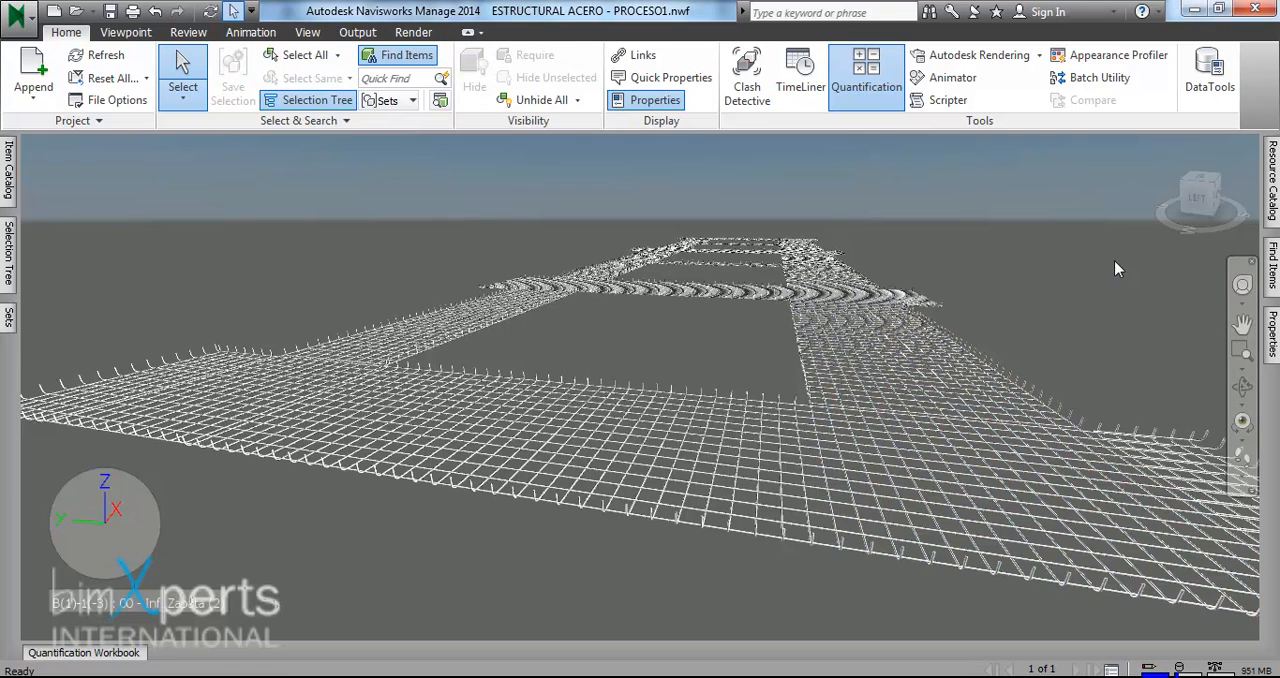
mouse_move(1274, 265)
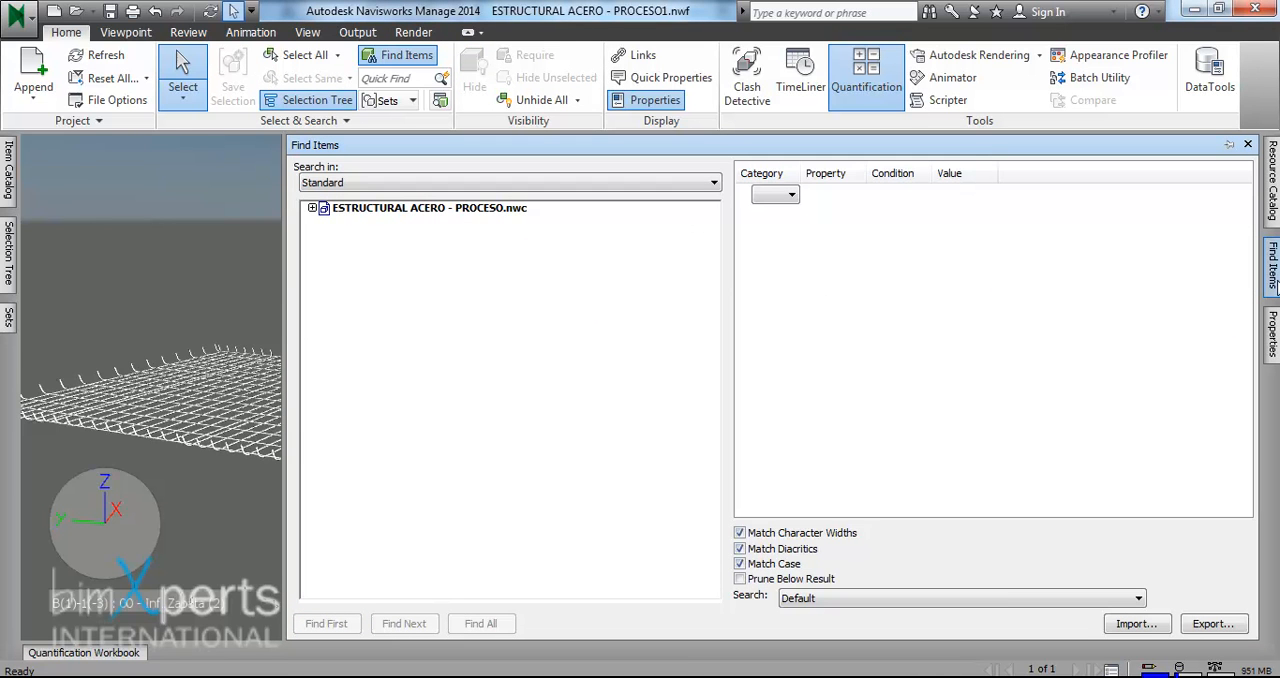
click(791, 196)
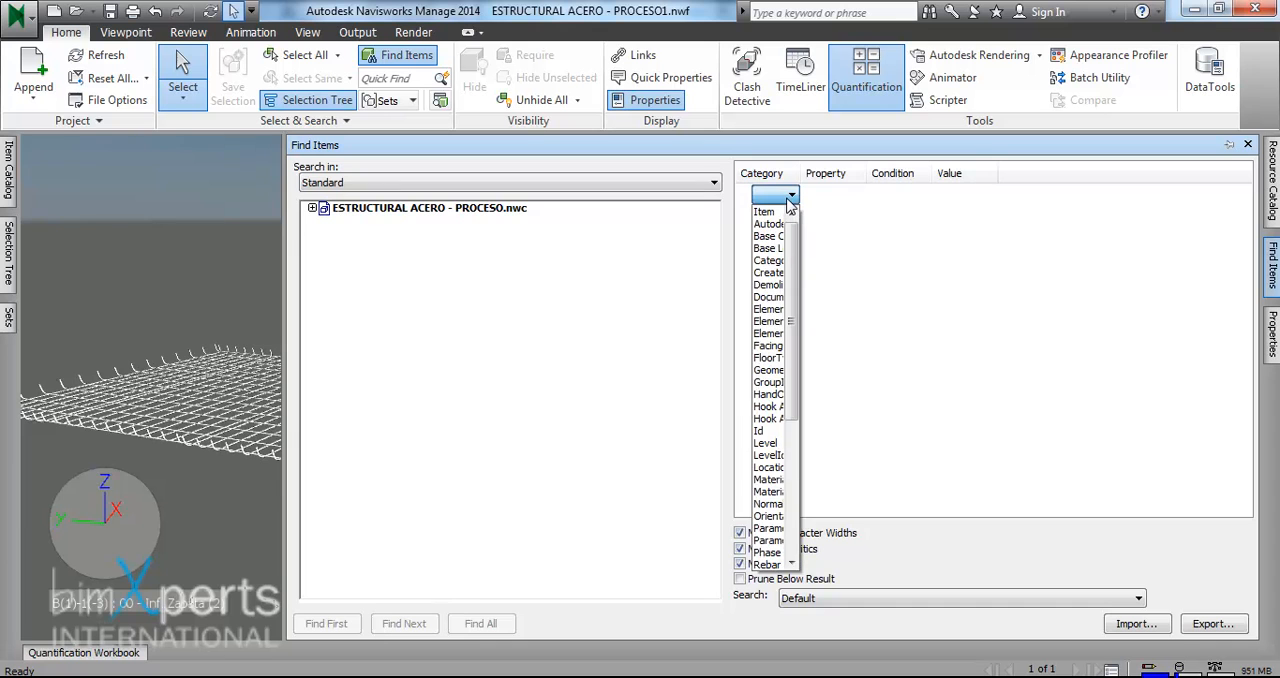
drag(801, 173, 839, 174)
click(829, 196)
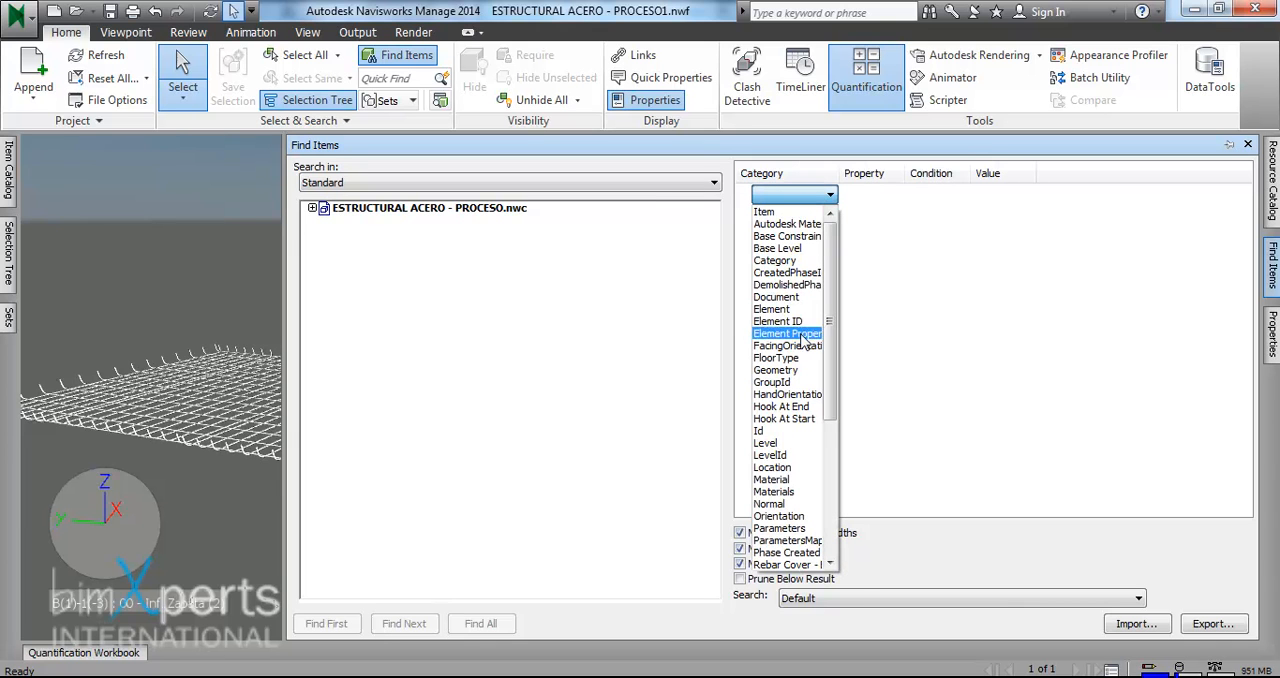
click(775, 309)
- Complete the Find Items condition with the property Total Bar Length and the condition Defined, widening the Property column
click(895, 194)
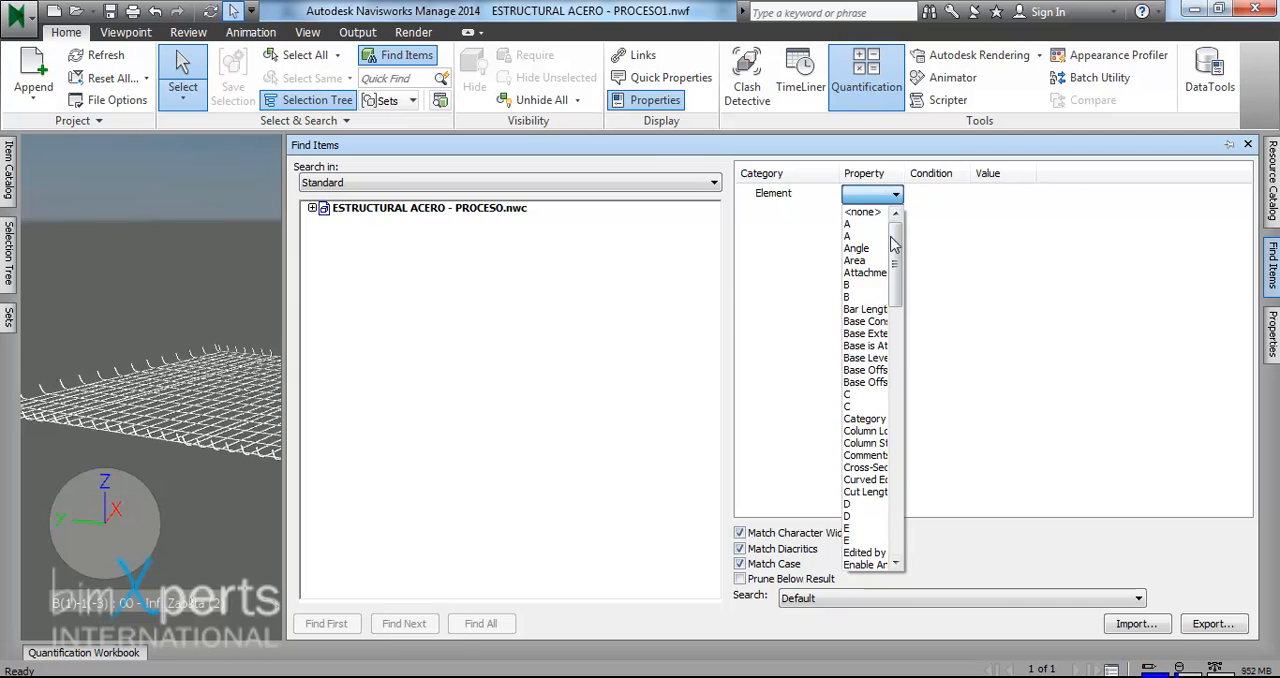
drag(905, 178, 962, 177)
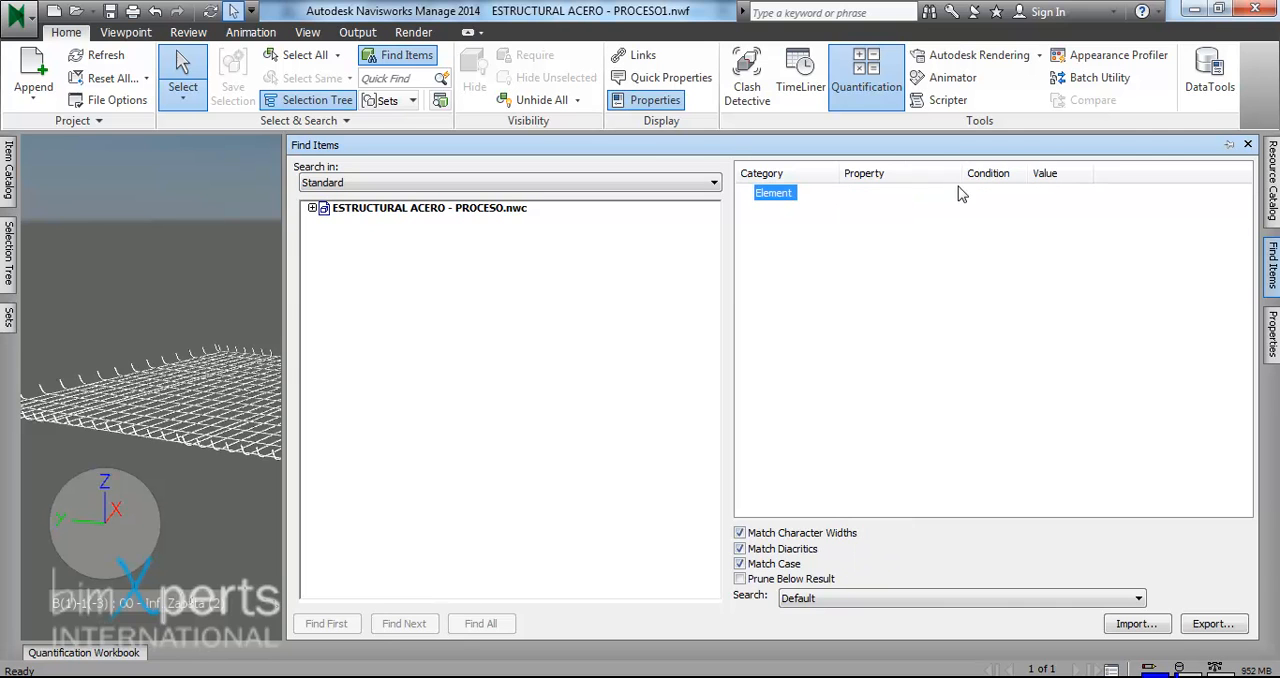
click(952, 196)
drag(952, 275, 936, 518)
click(903, 467)
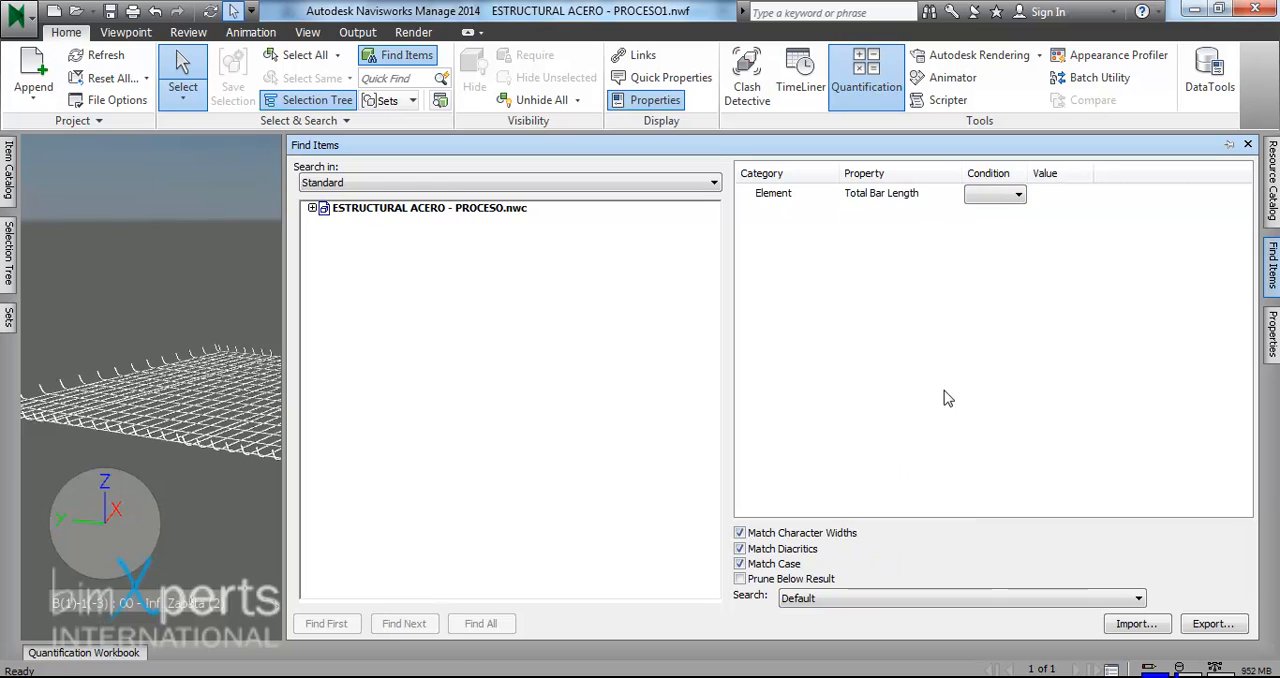
click(997, 197)
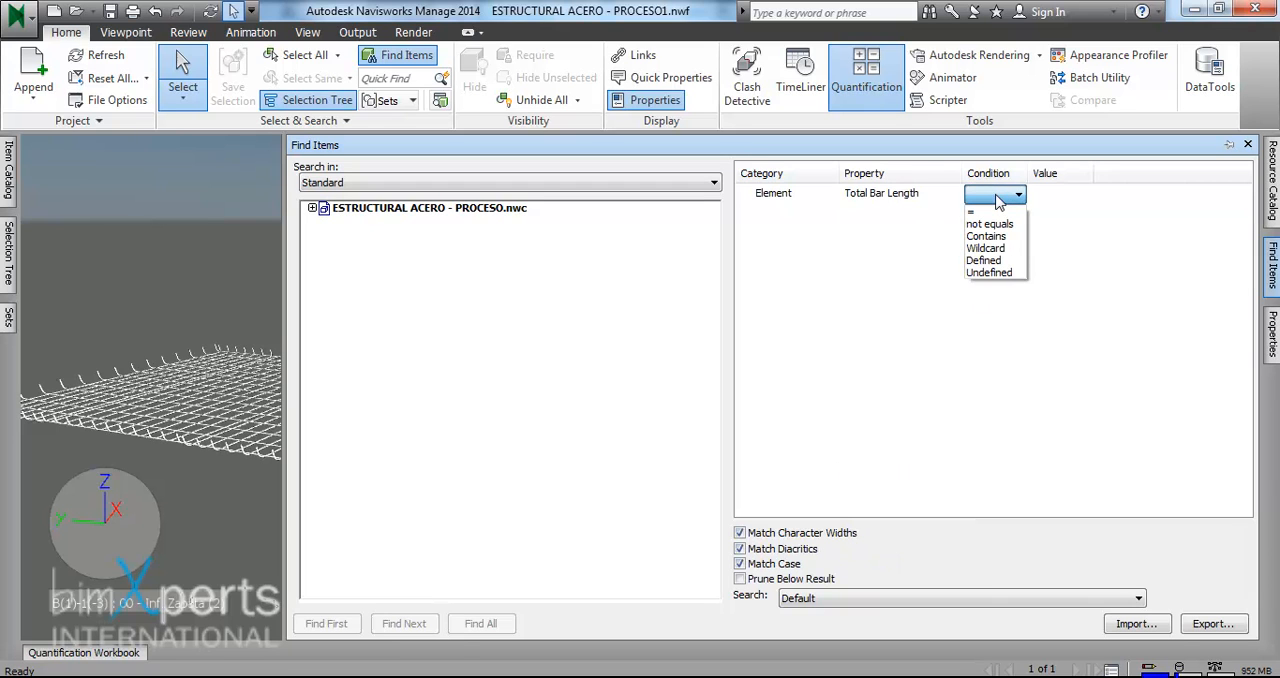
click(999, 261)
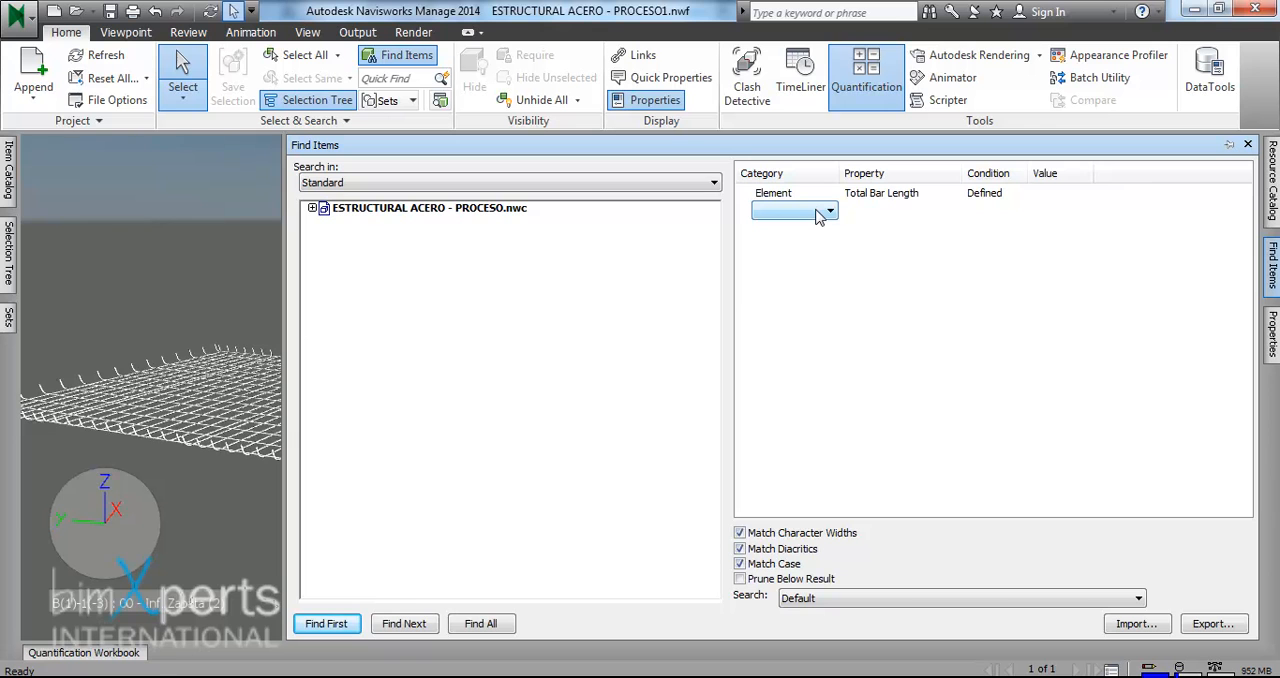
- Export the search to ESTRUCTURAL ACERO - PROCESO1.xml in the 05. NAVISWORKS folder and open that file in Notepad (Bloc de notas)
click(1210, 624)
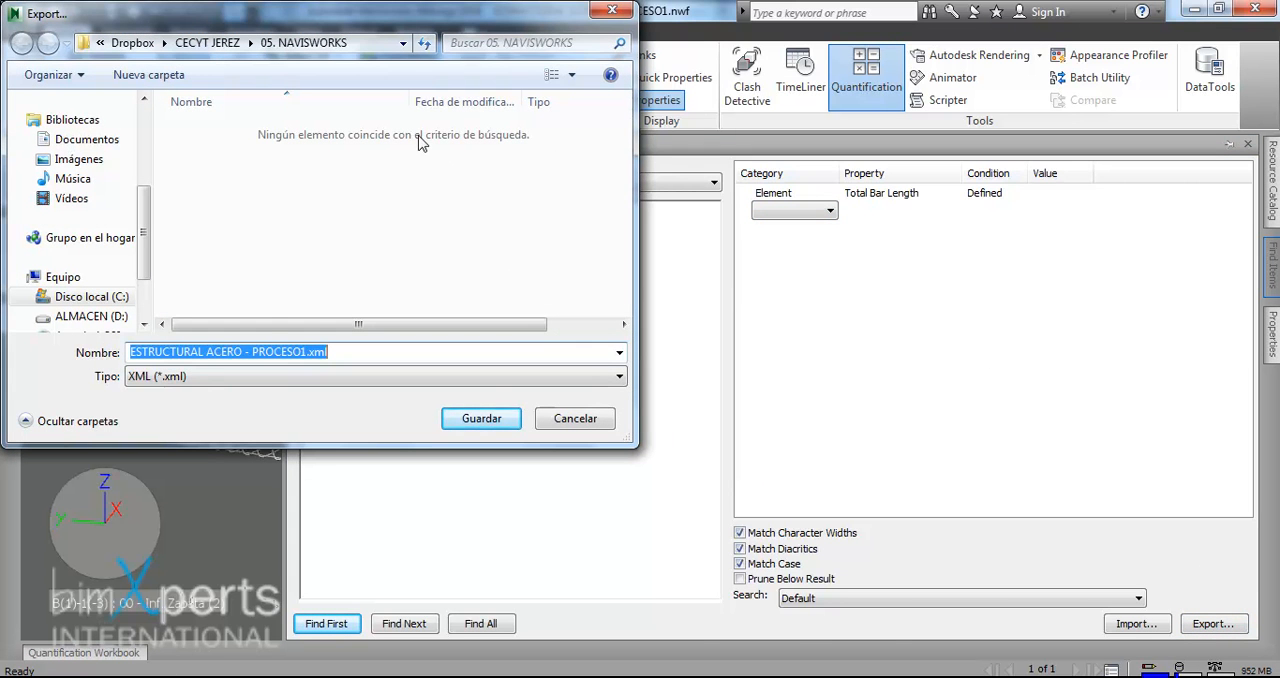
click(481, 418)
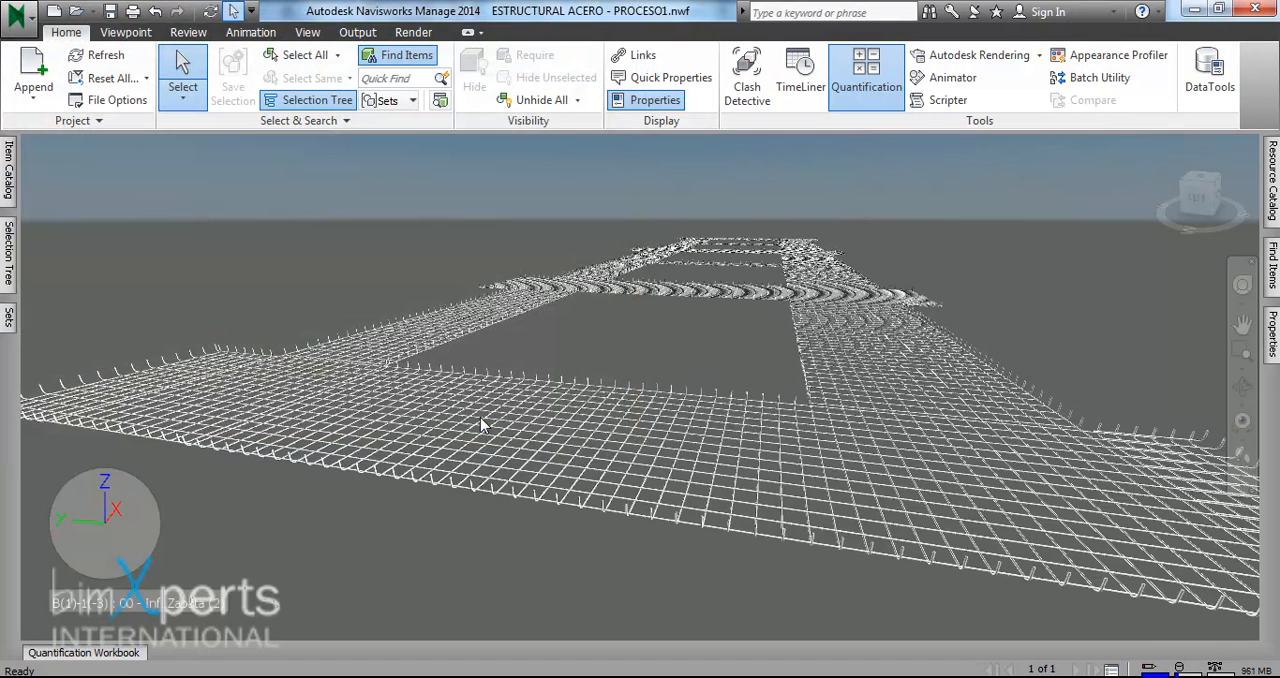
key(alt+Tab)
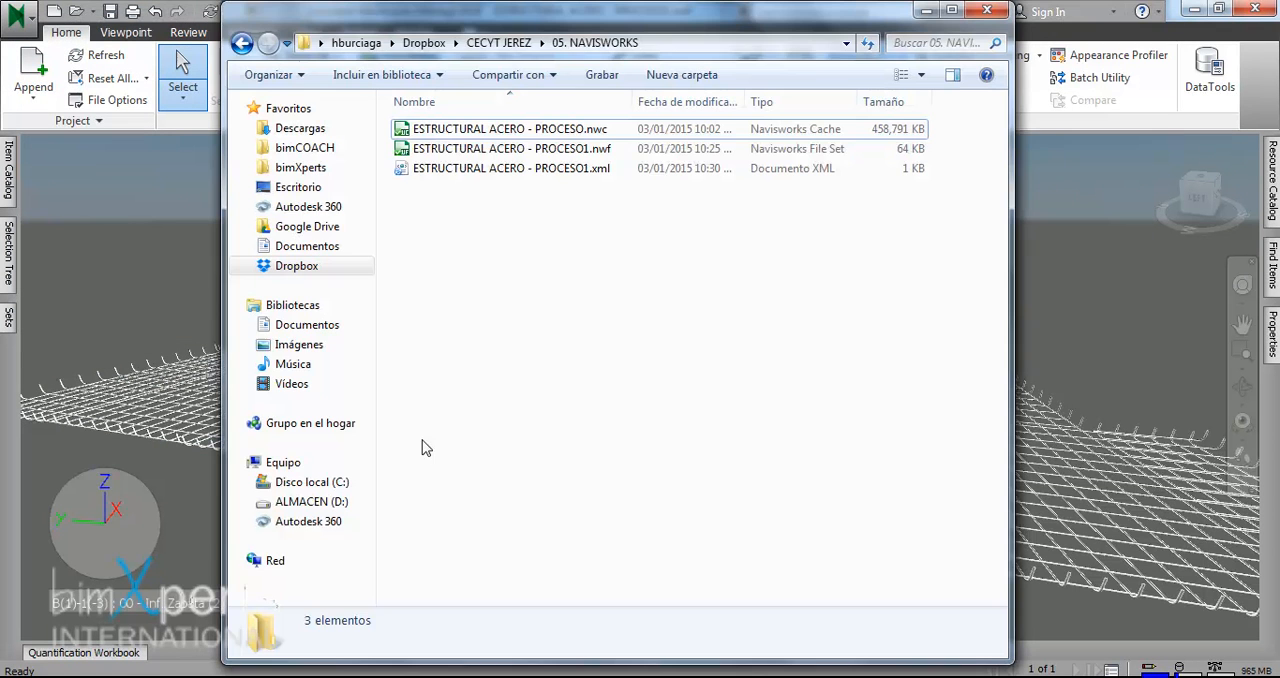
right_click(498, 168)
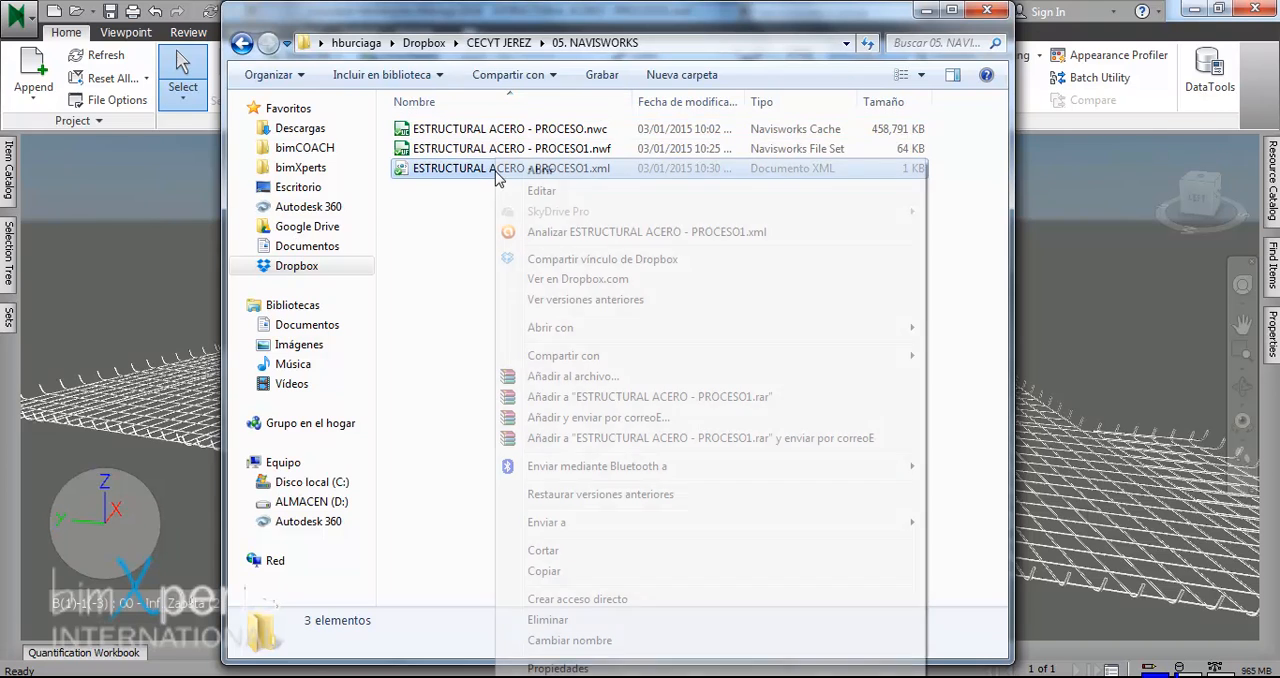
mouse_move(614, 323)
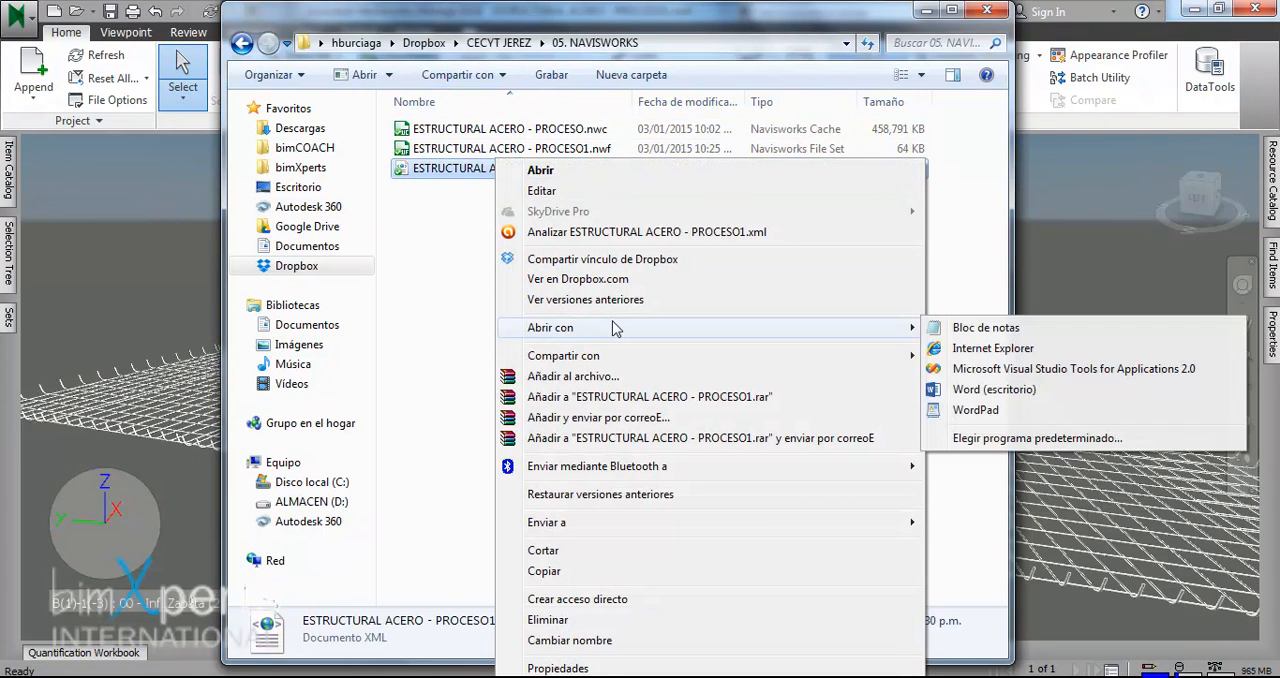
click(990, 328)
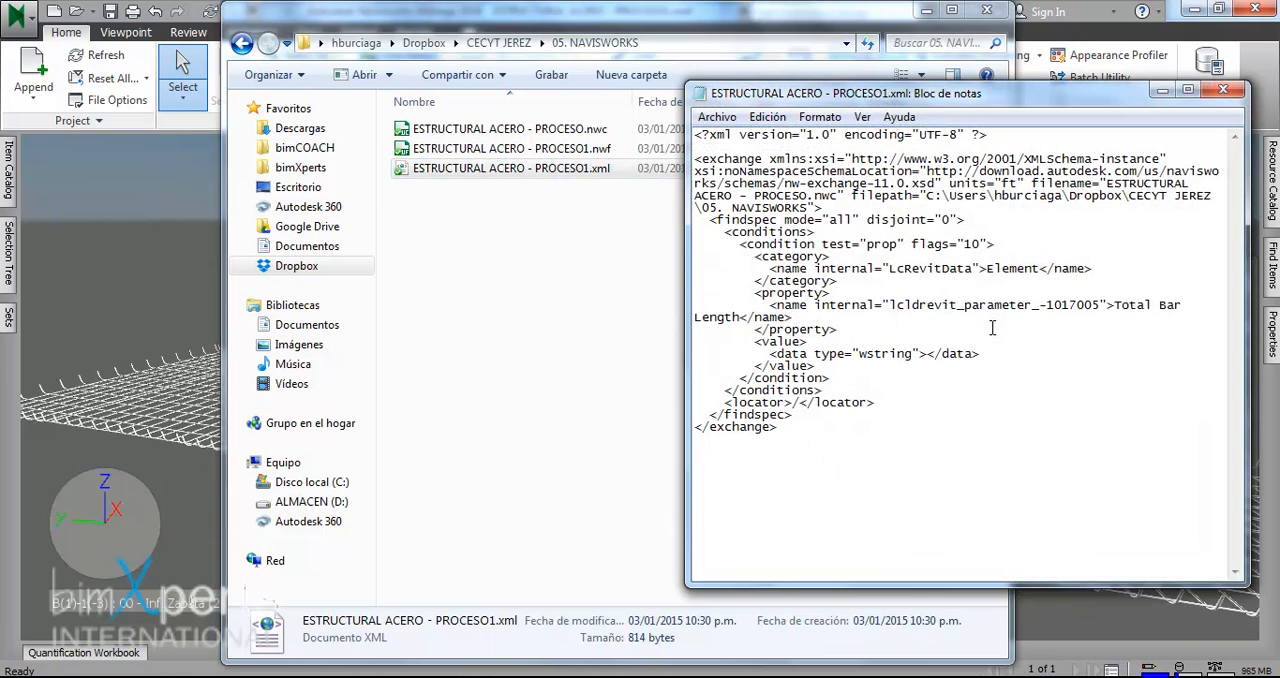
click(926, 12)
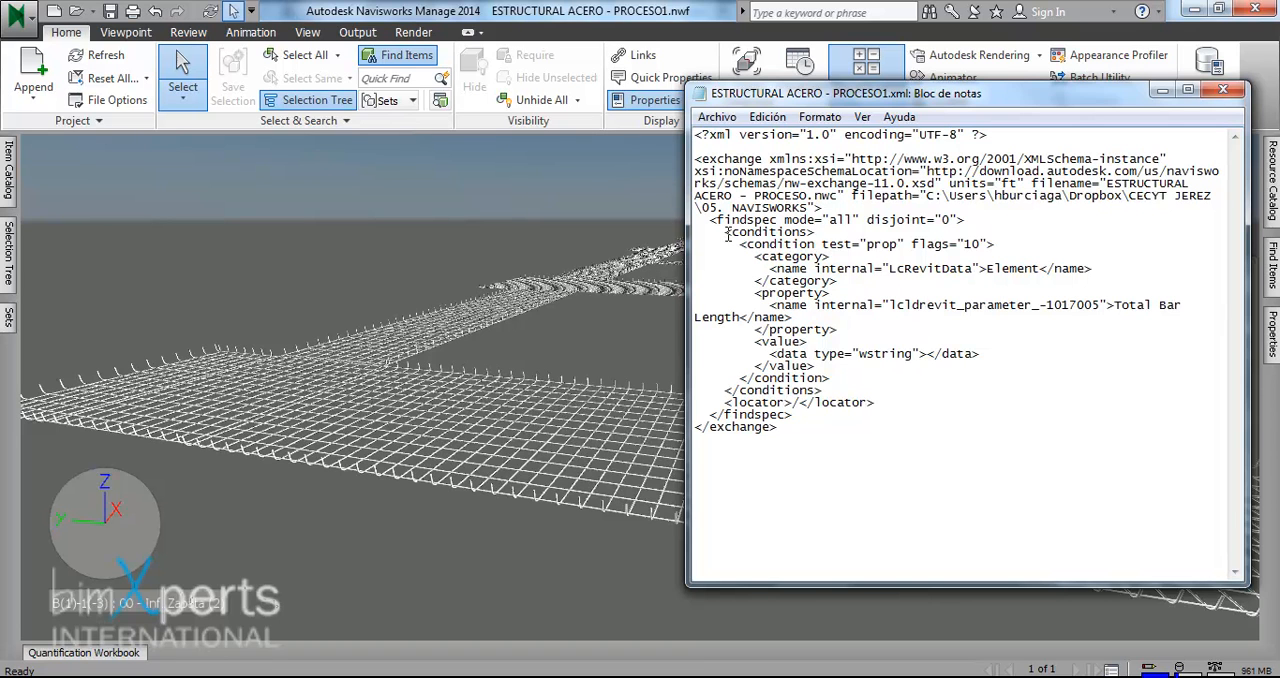
- Copy the exported file's conditions block into TakeoffPropertyMap.xml between the Length Map5 and Area Map1 property maps, set off by blank lines
drag(726, 233, 842, 390)
key(ctrl+c)
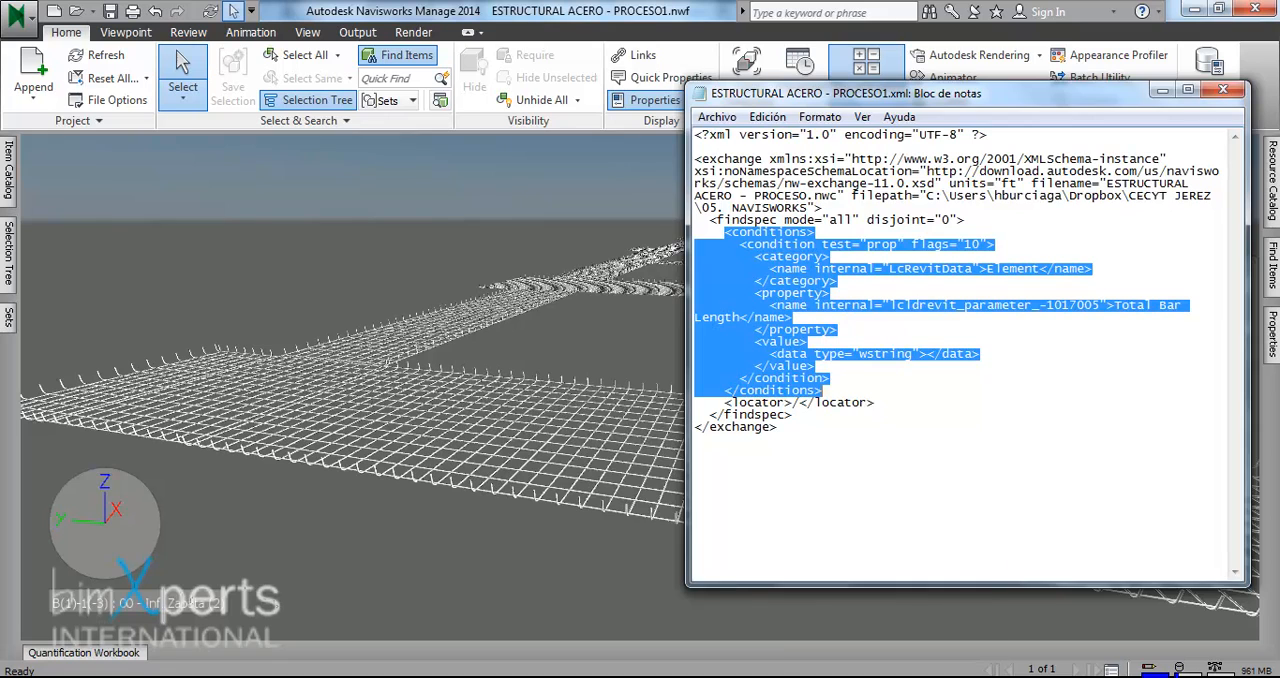
click(697, 630)
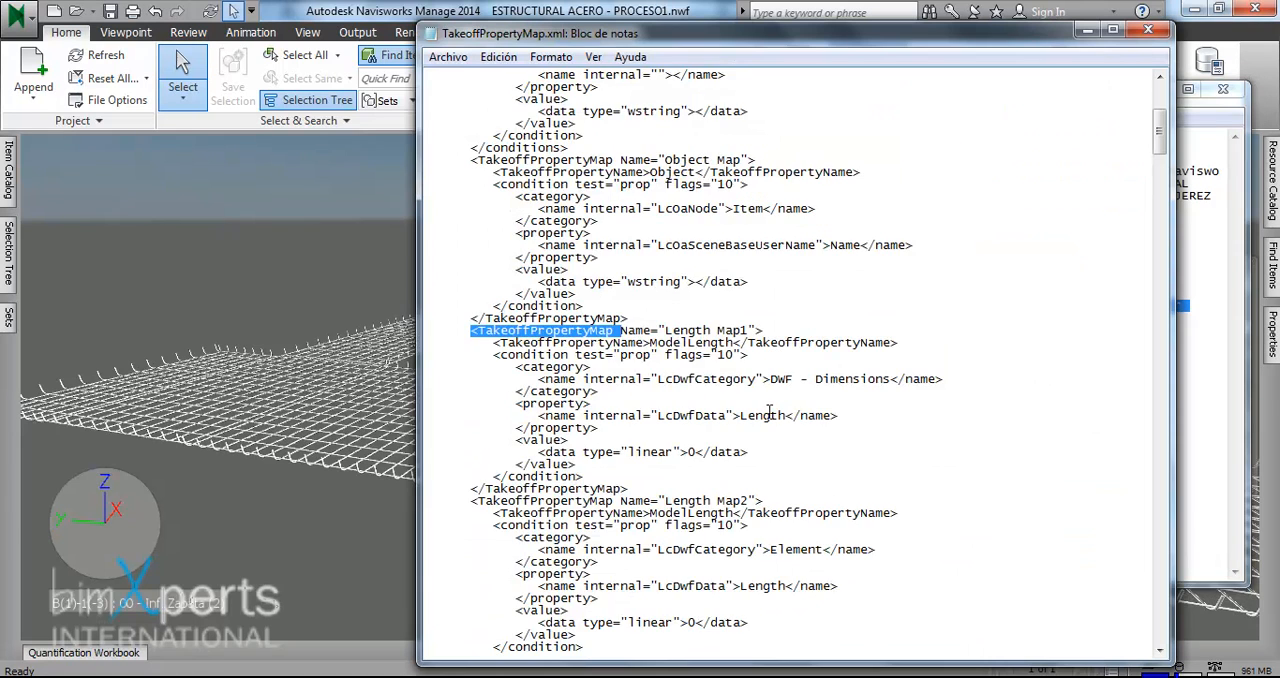
click(790, 331)
scroll(795, 335, down, 3)
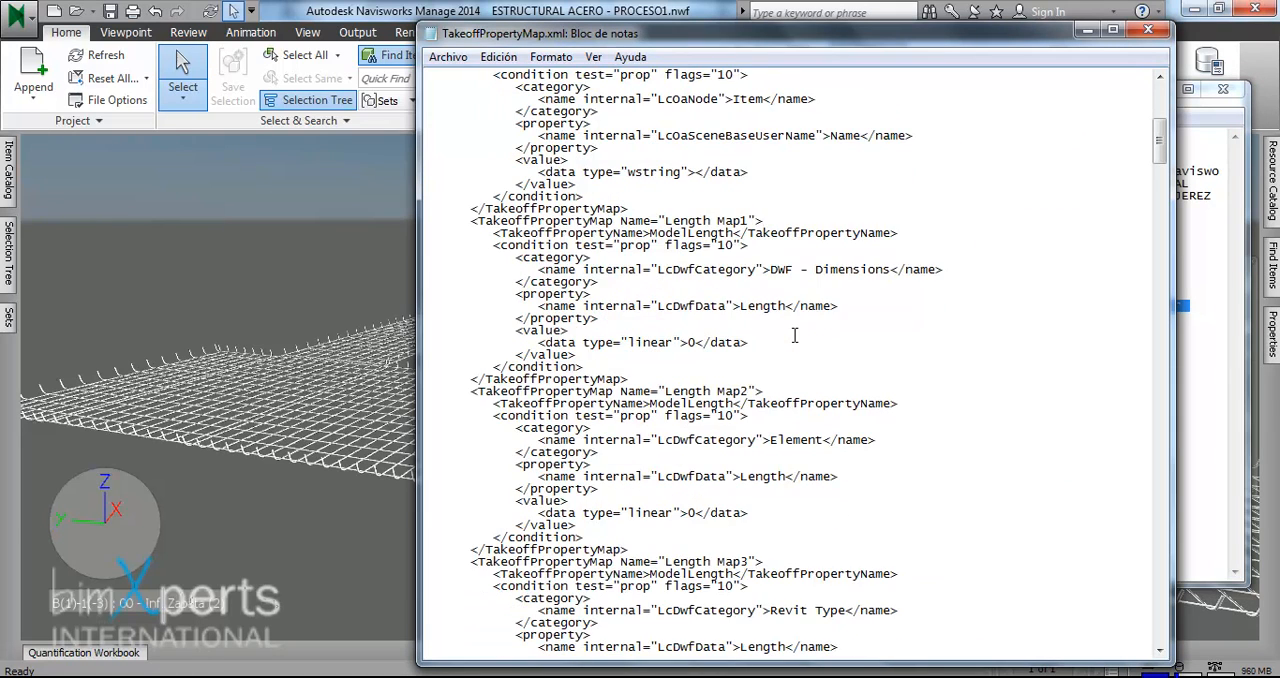
scroll(795, 335, down, 12)
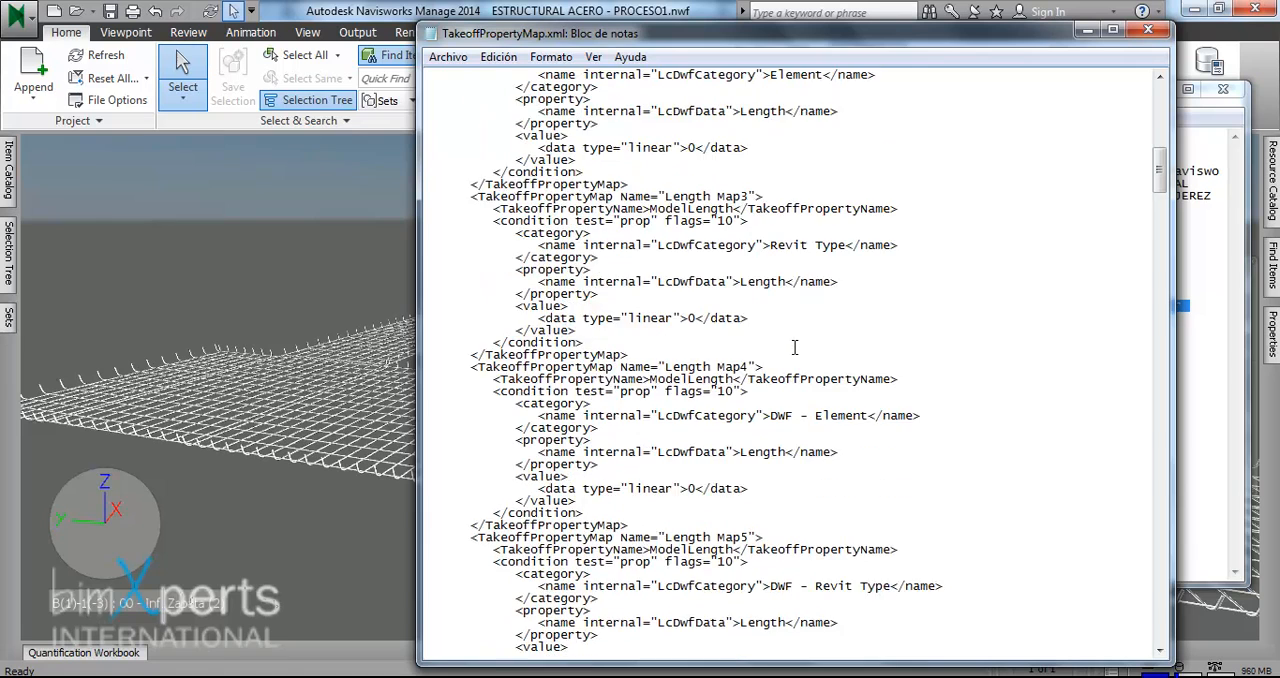
scroll(795, 347, down, 2)
scroll(795, 347, down, 7)
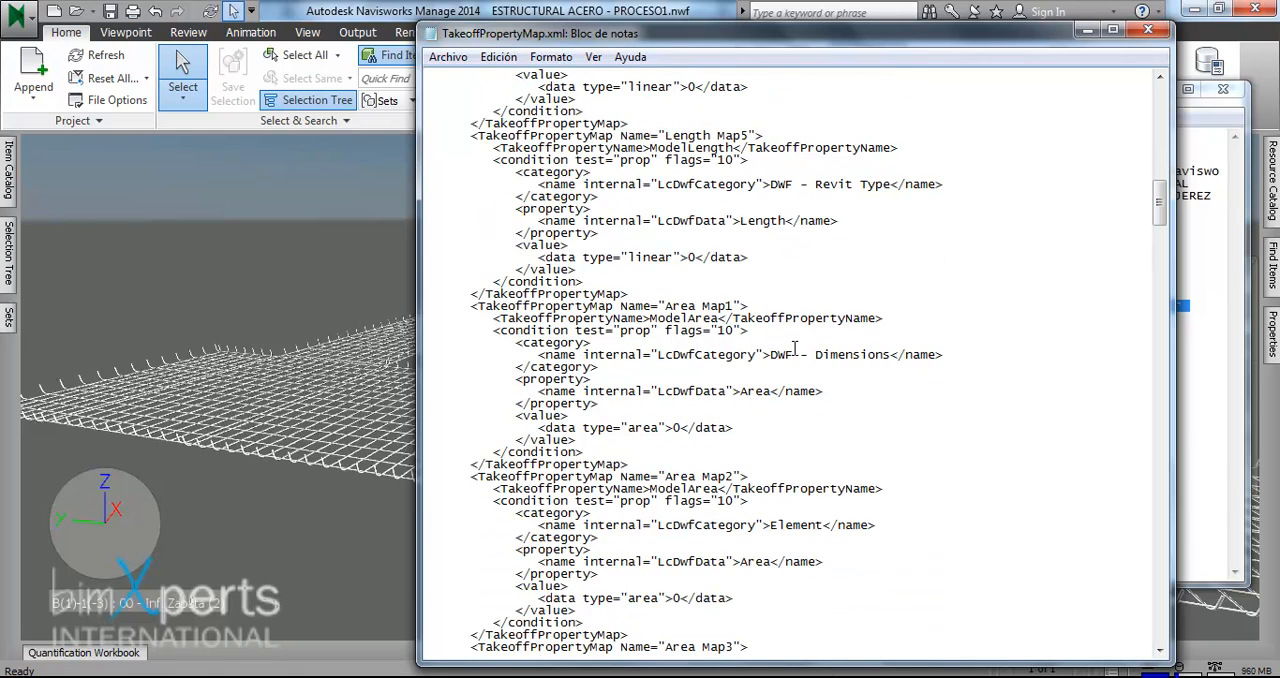
scroll(795, 349, up, 1)
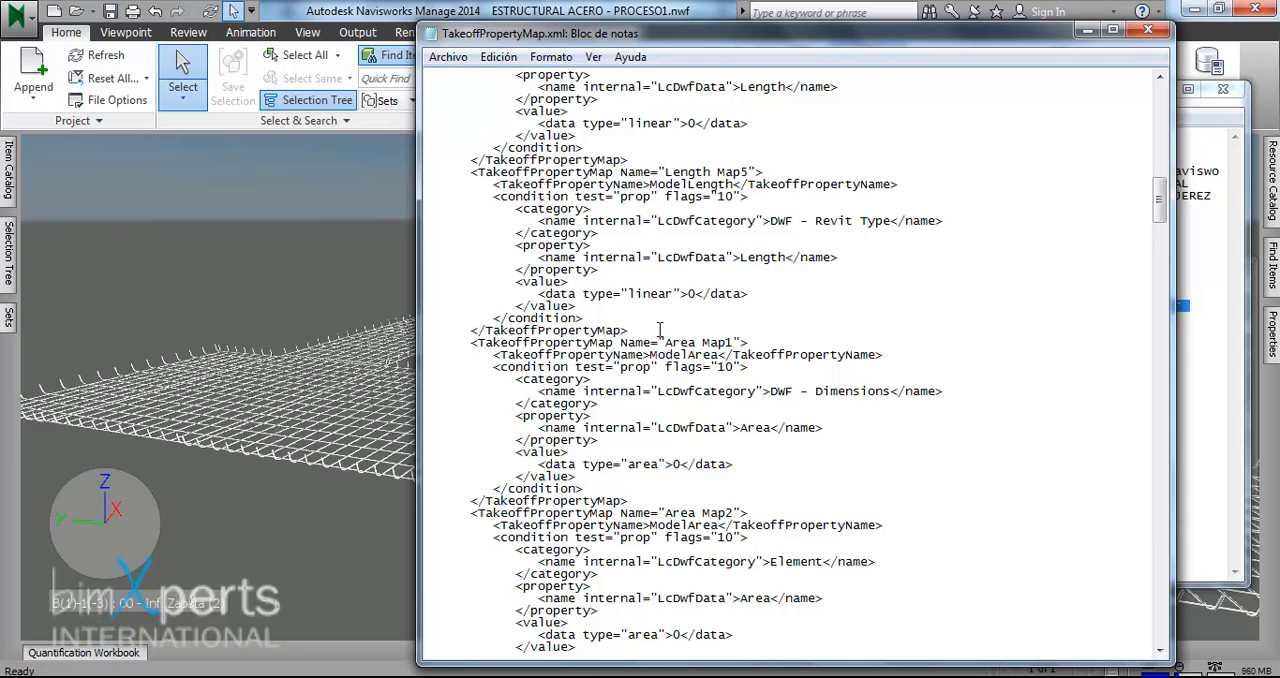
click(648, 330)
key(Return)
key(Return)
key(Return)
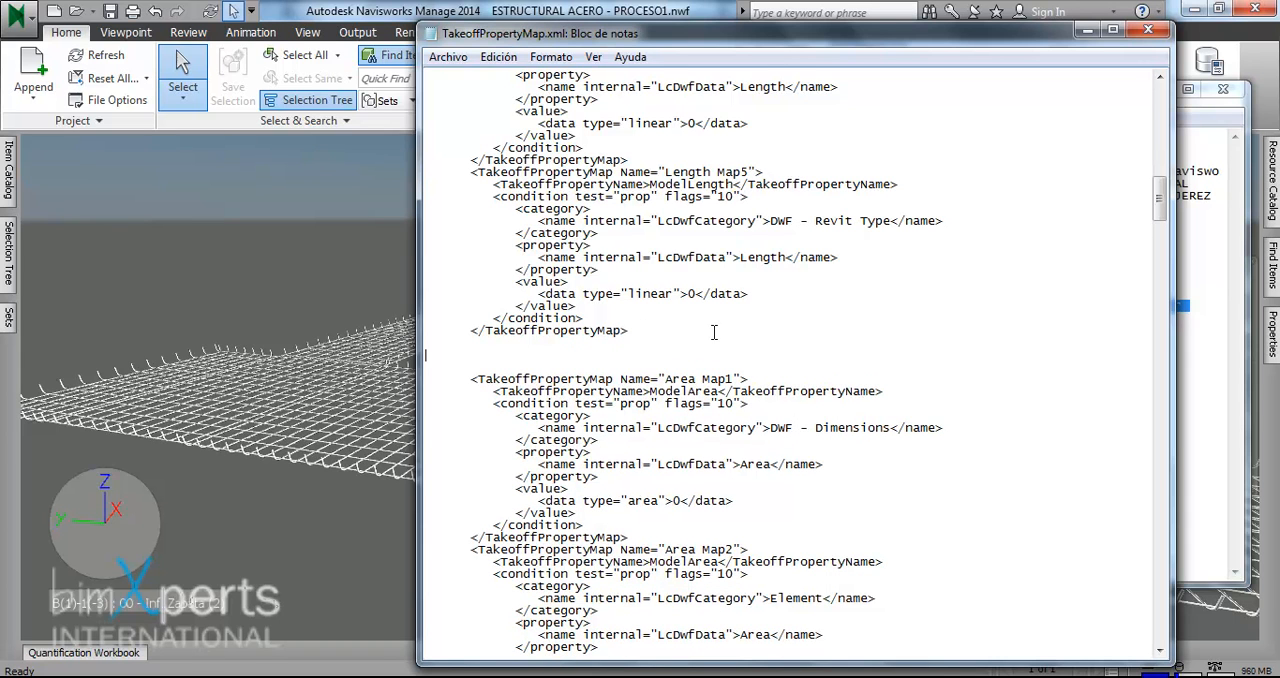
key(ctrl+v)
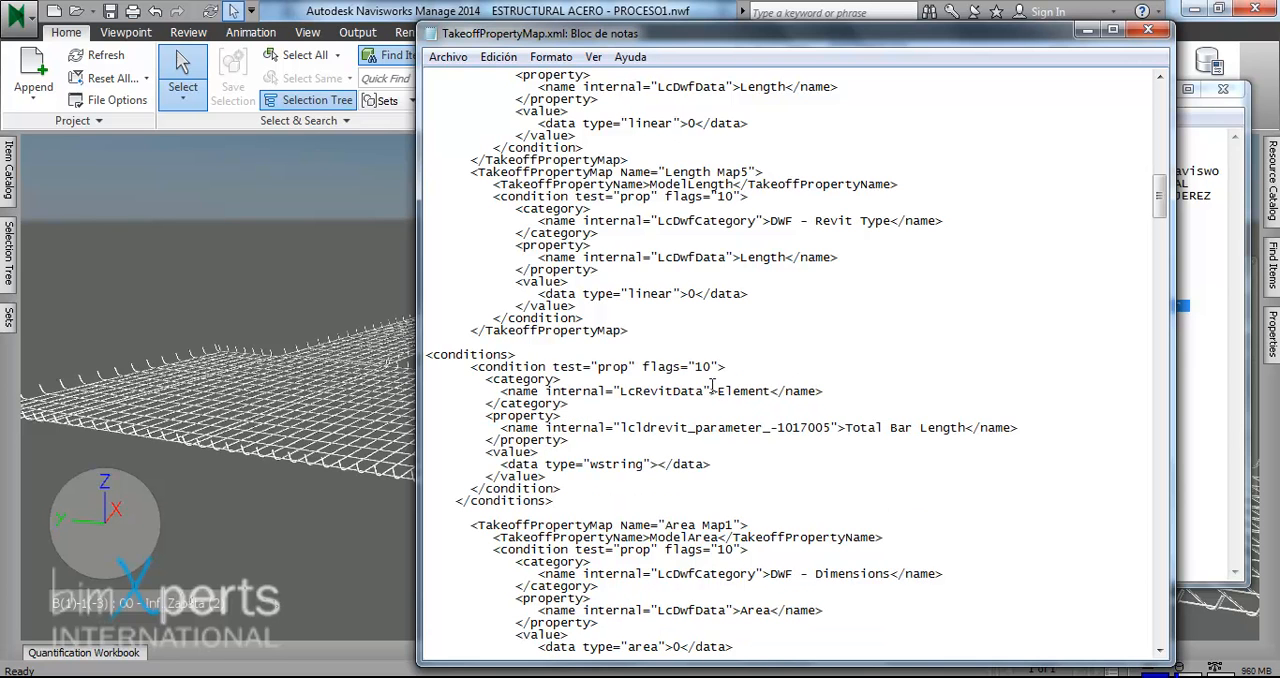
- Duplicate the whole Length Map5 property map directly below the original, with a blank line before the pasted conditions block
drag(628, 333, 425, 175)
key(ctrl+c)
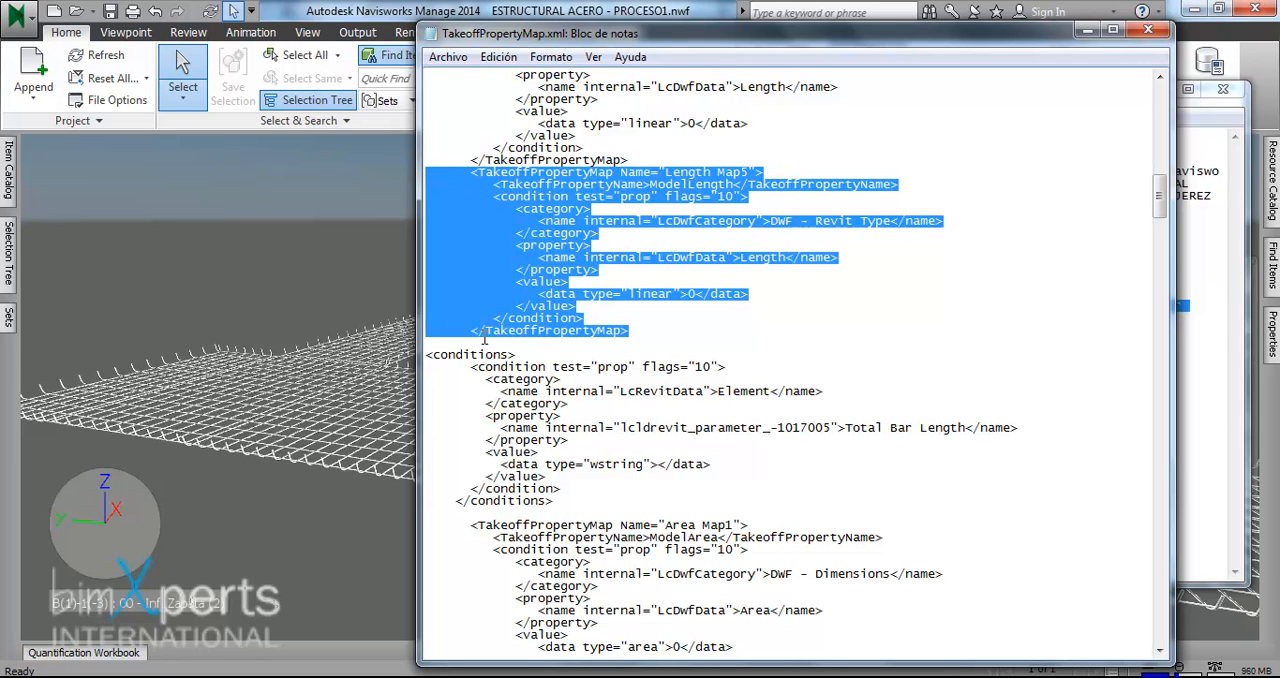
click(440, 339)
key(ctrl+v)
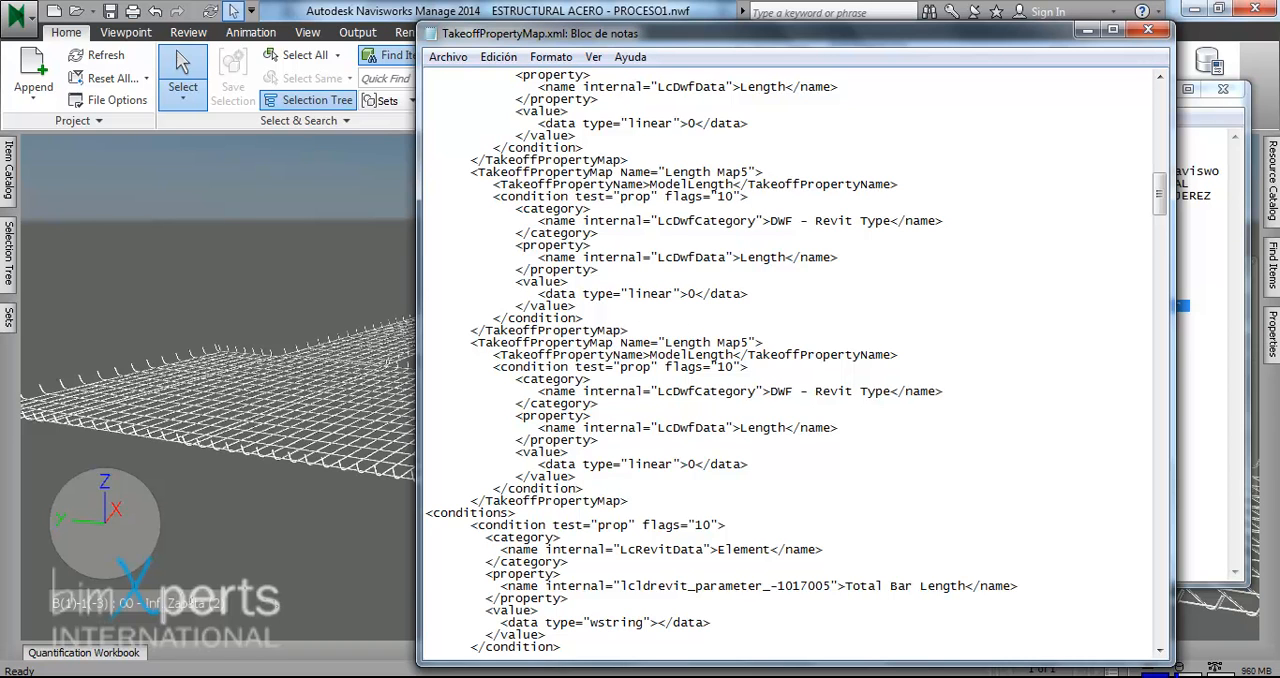
key(Return)
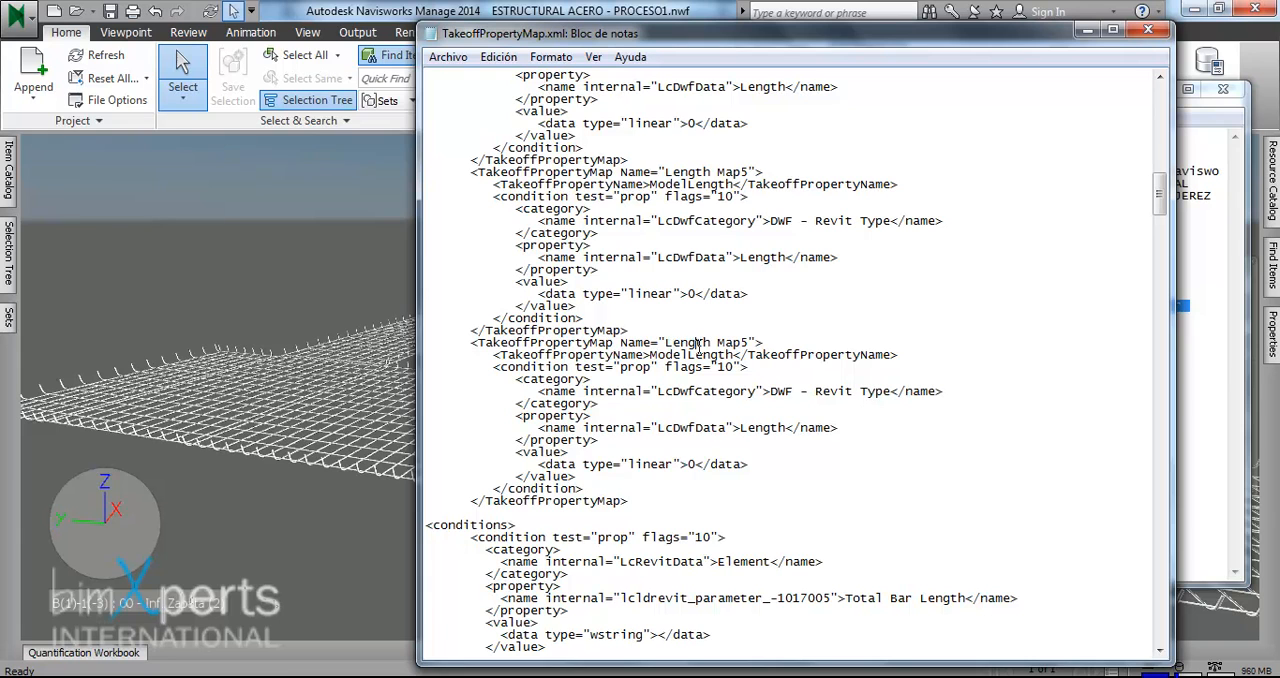
- Rename the duplicated Length Map5 property map to Rebar Length in TakeoffPropertyMap.xml
drag(749, 342, 664, 342)
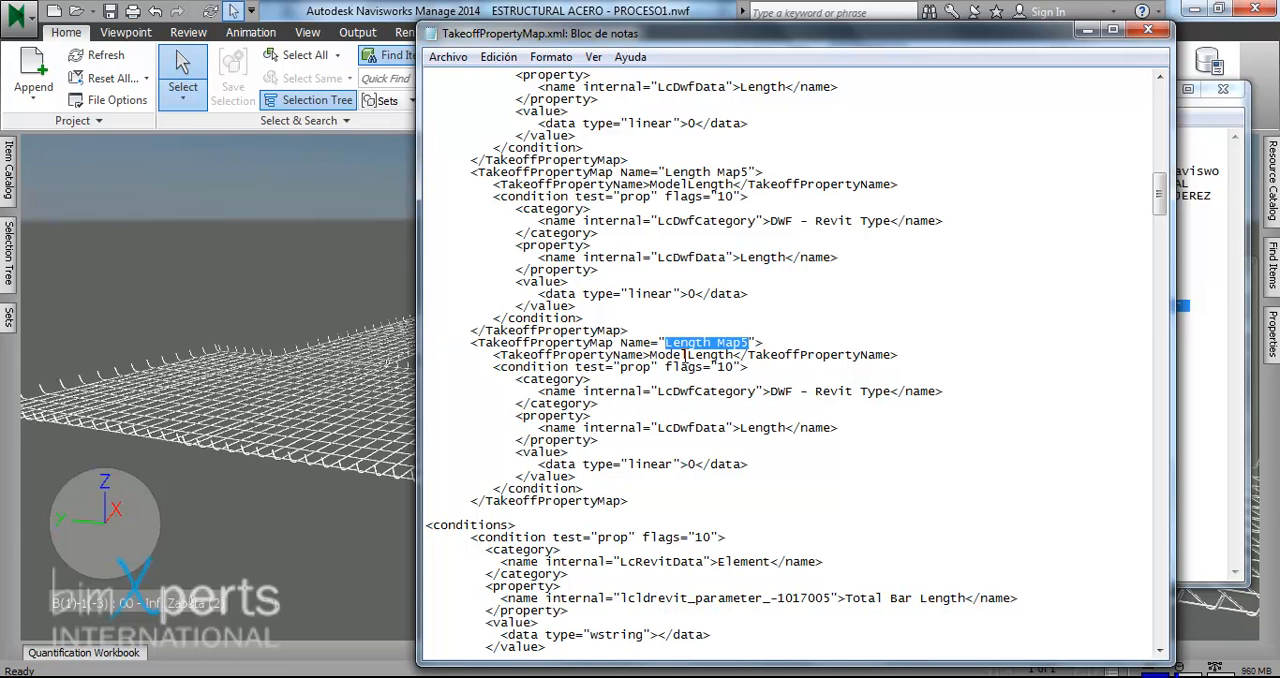
text(Rebar )
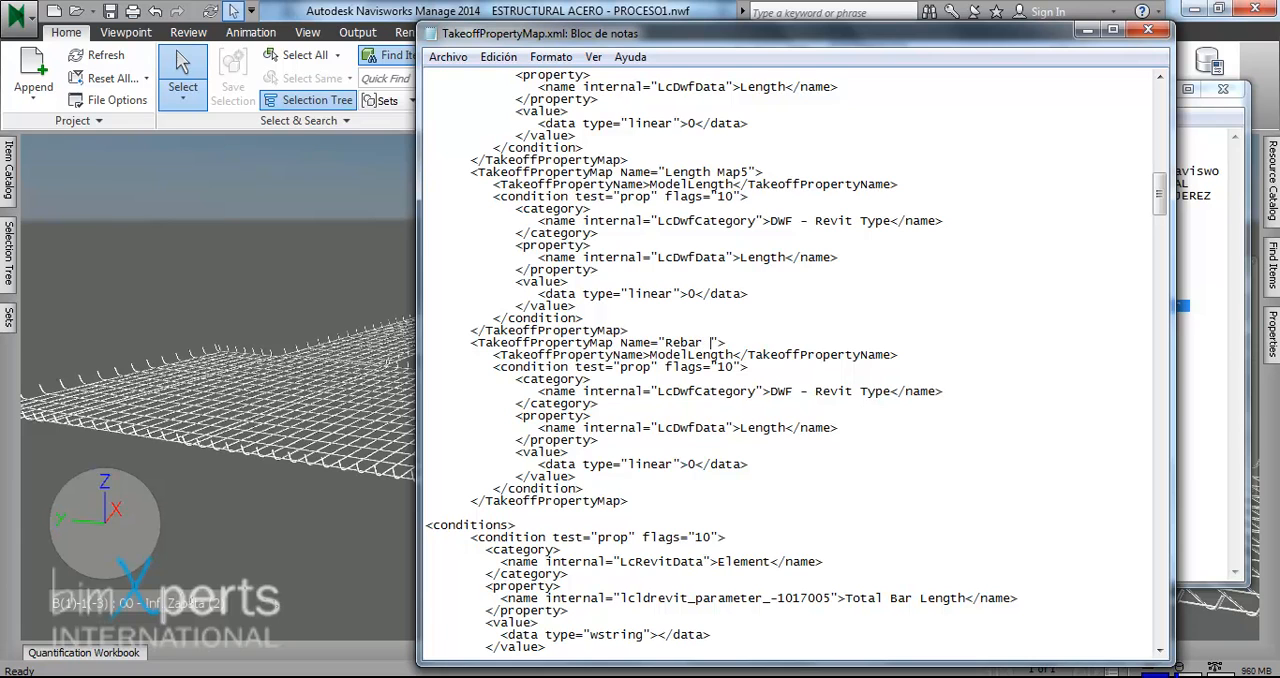
text(Length)
- Replace the Rebar Length map's condition with the indented Total Bar Length condition and delete the leftover conditions tags above Area Map1
drag(497, 367, 593, 487)
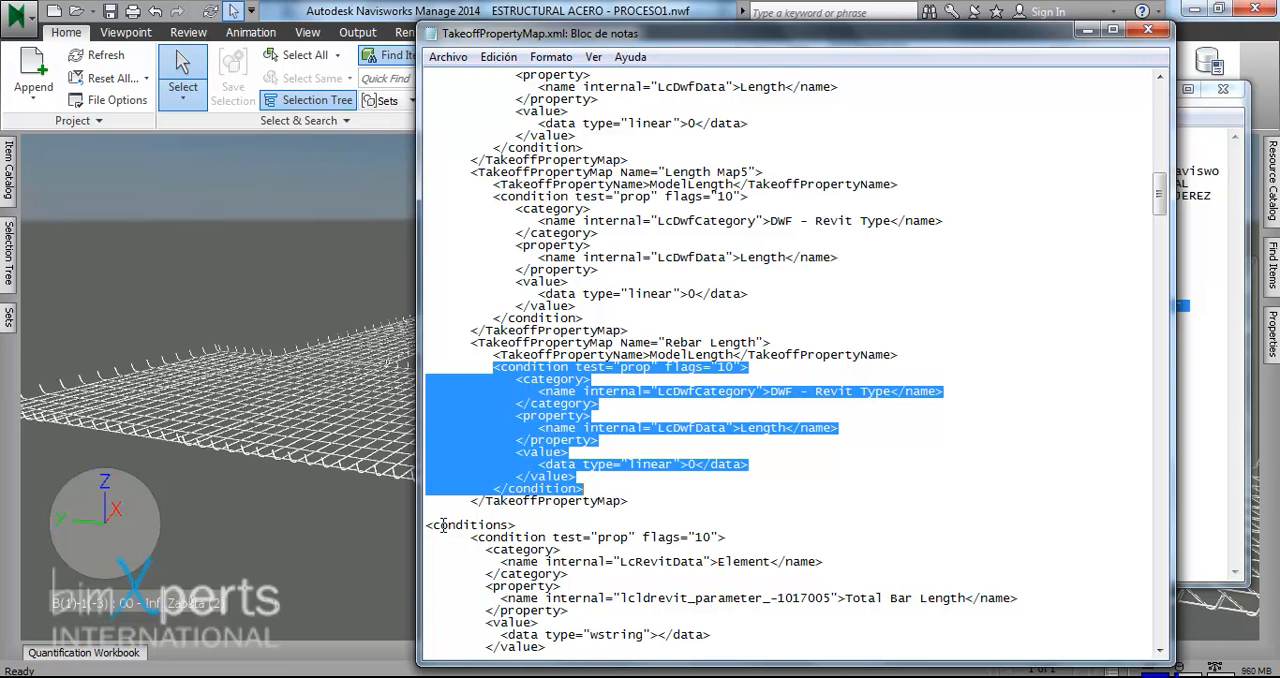
drag(472, 537, 561, 458)
key(ctrl+c)
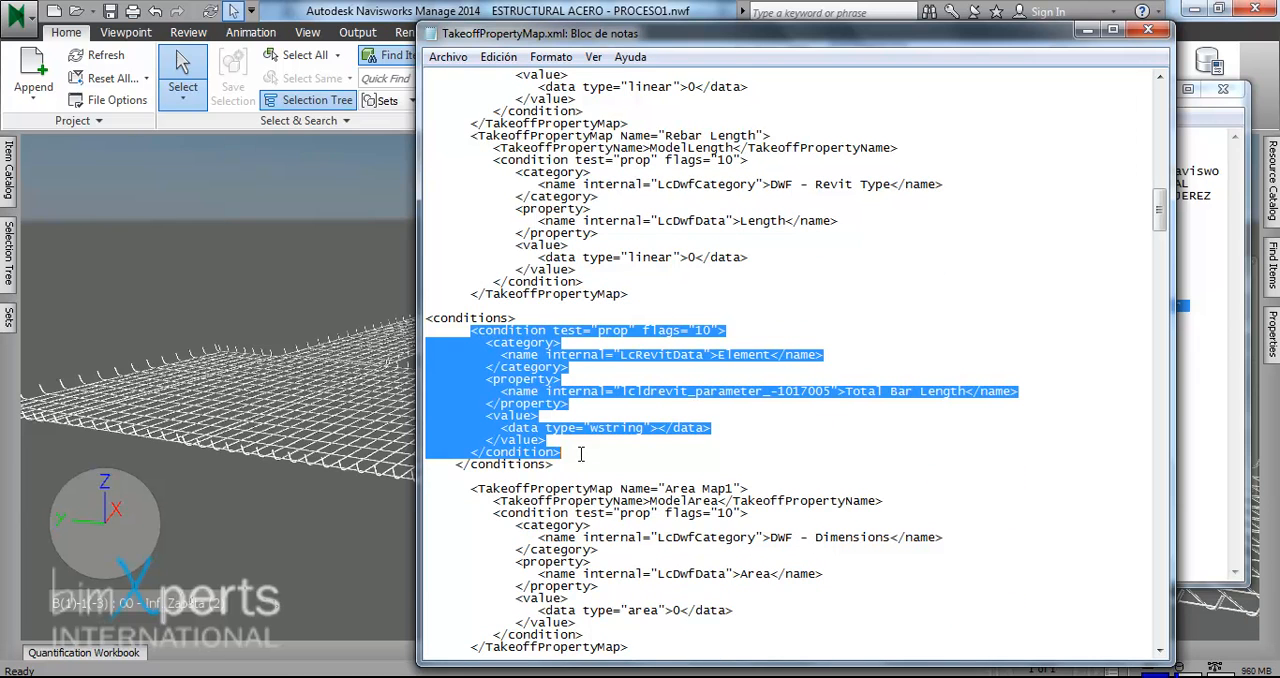
key(Delete)
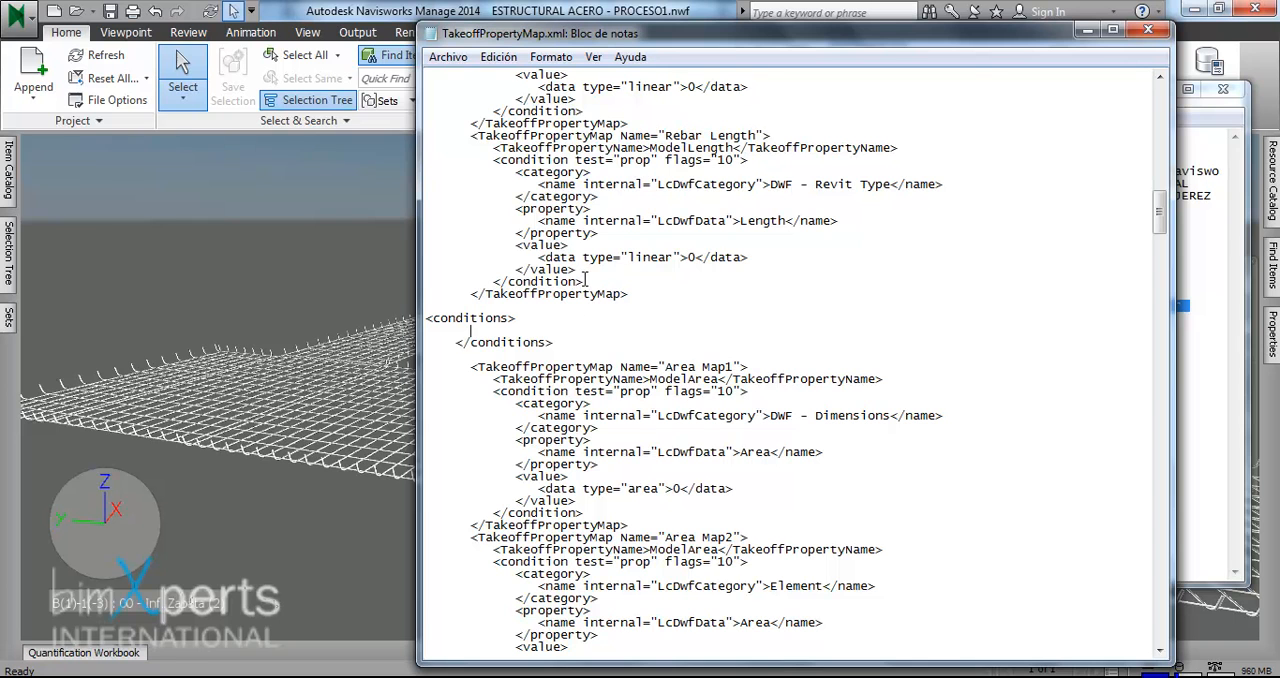
drag(585, 281, 419, 160)
key(ctrl+v)
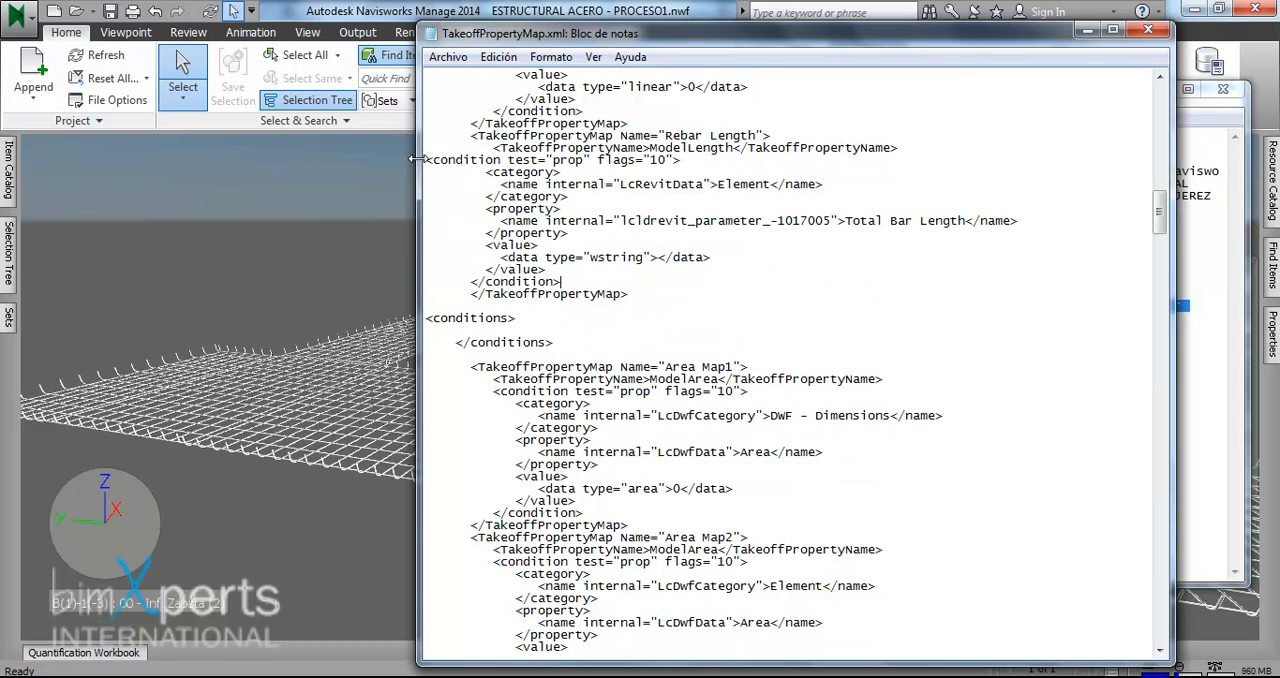
click(428, 160)
key(Tab)
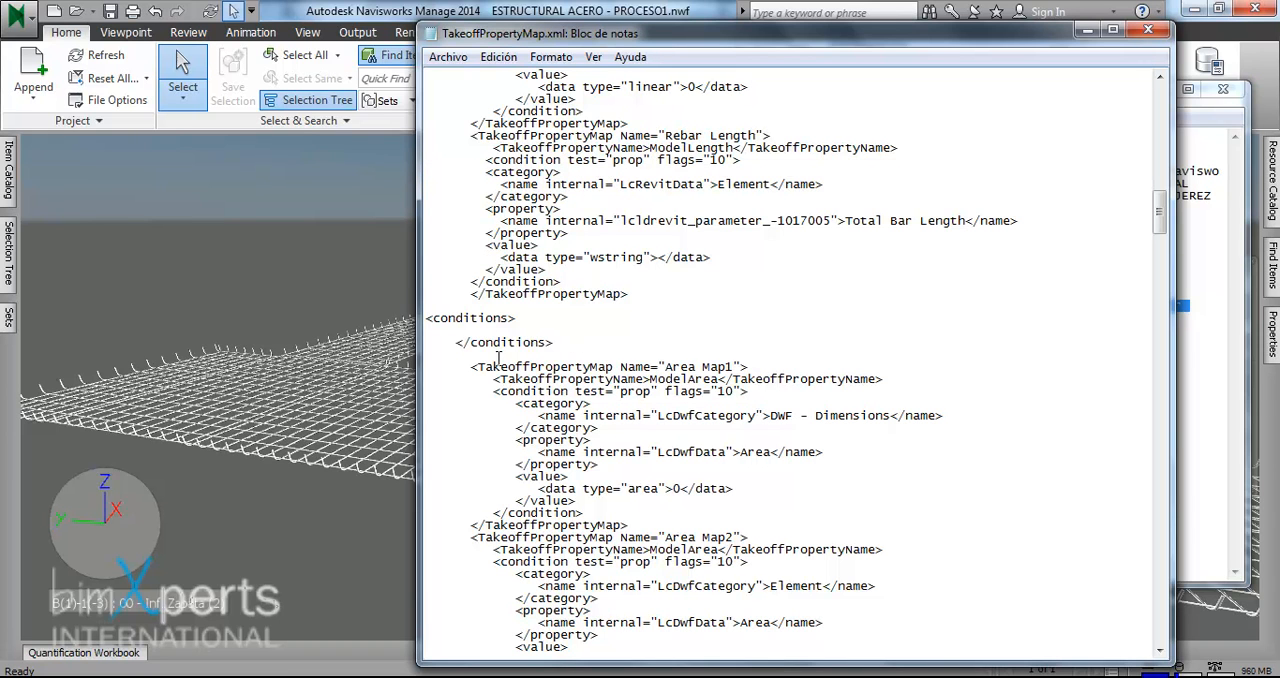
drag(471, 367, 398, 316)
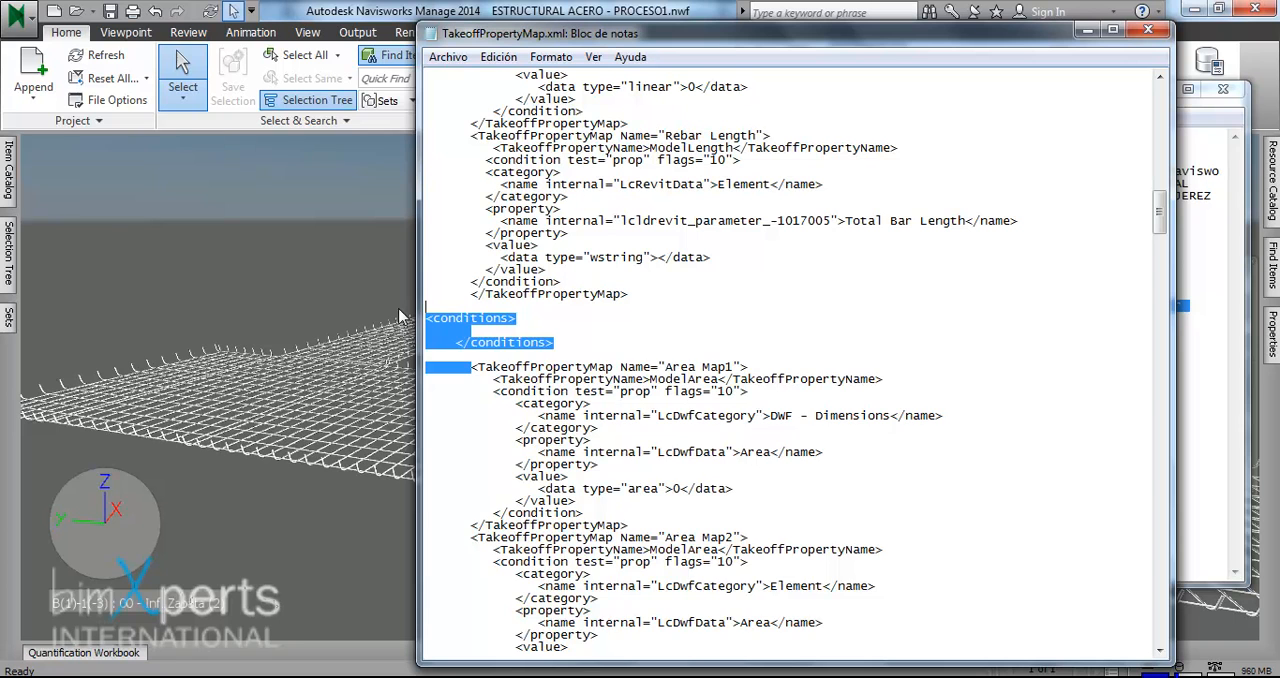
key(Delete)
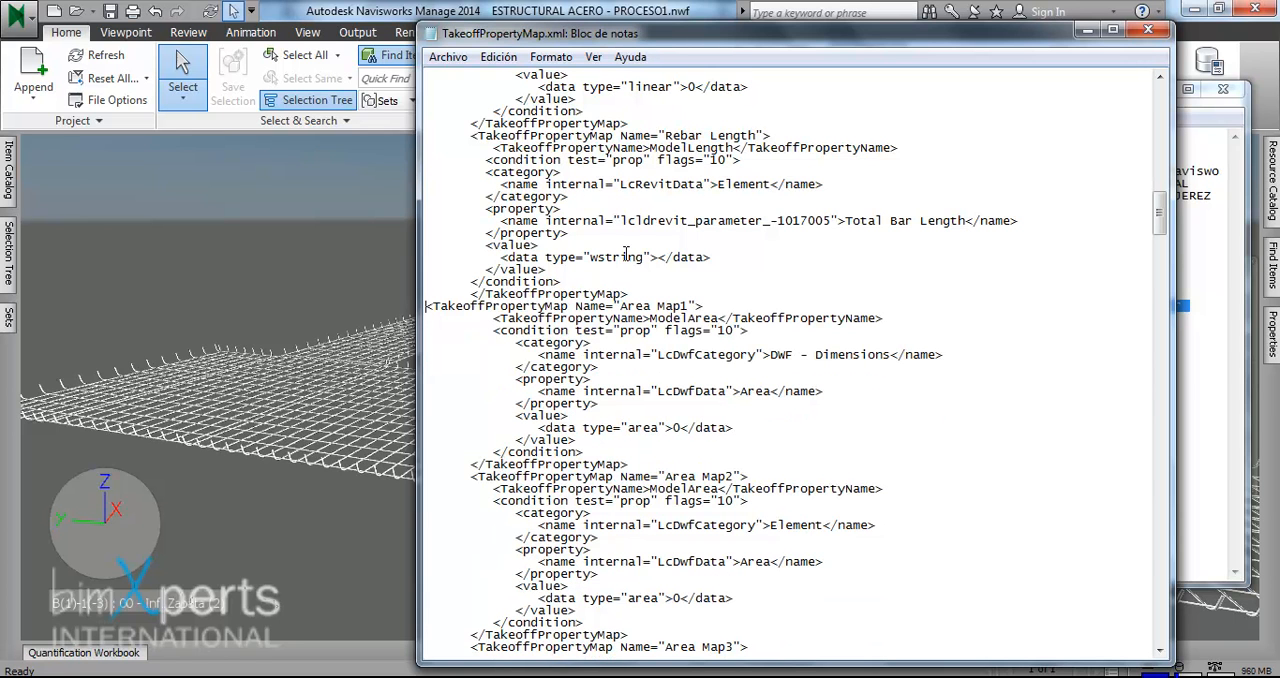
- Change the Total Bar Length condition's data type to linear and enter 0 as its value
drag(645, 257, 589, 259)
text(linear">)
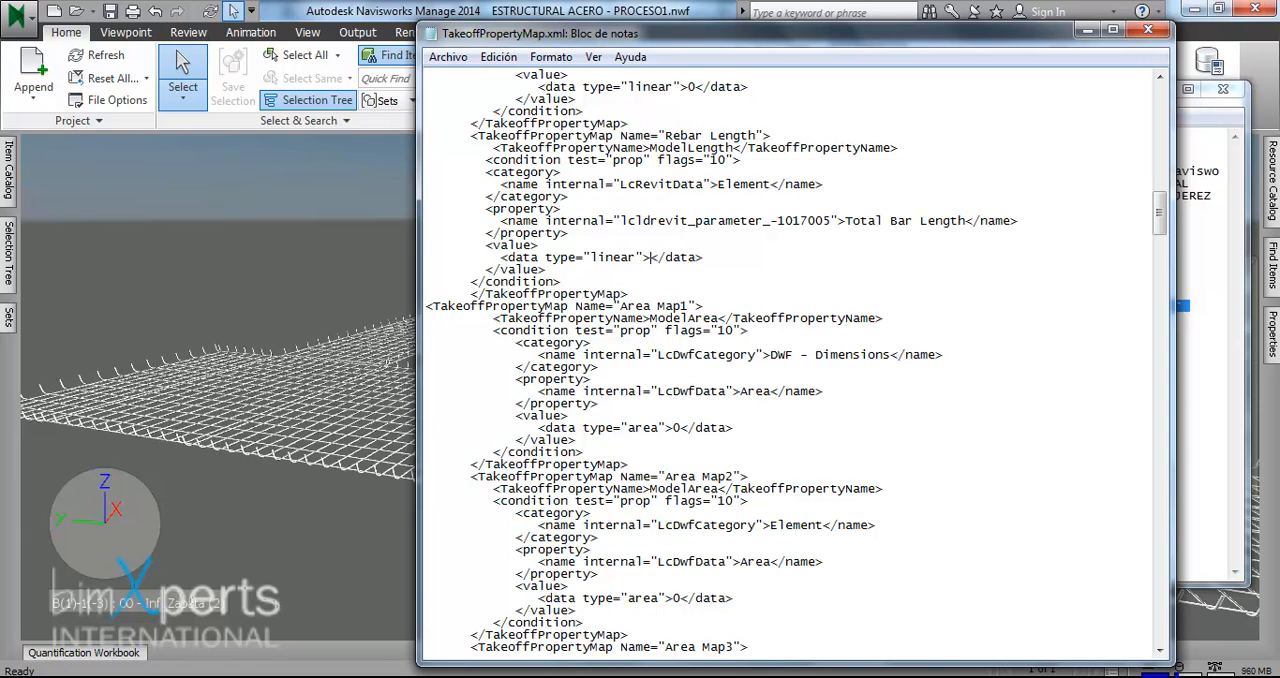
text(0)
- Save TakeoffPropertyMap.xml and close the open Notepad windows to return to Navisworks
scroll(674, 295, up, 1)
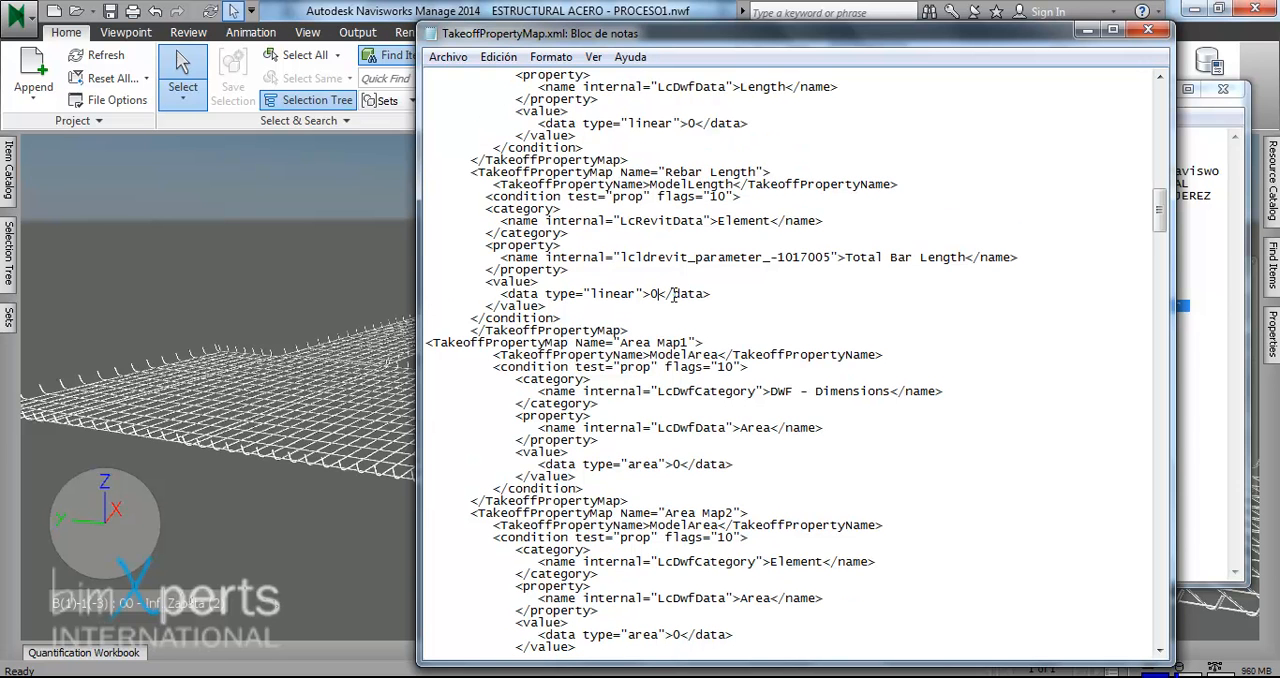
click(447, 57)
click(474, 120)
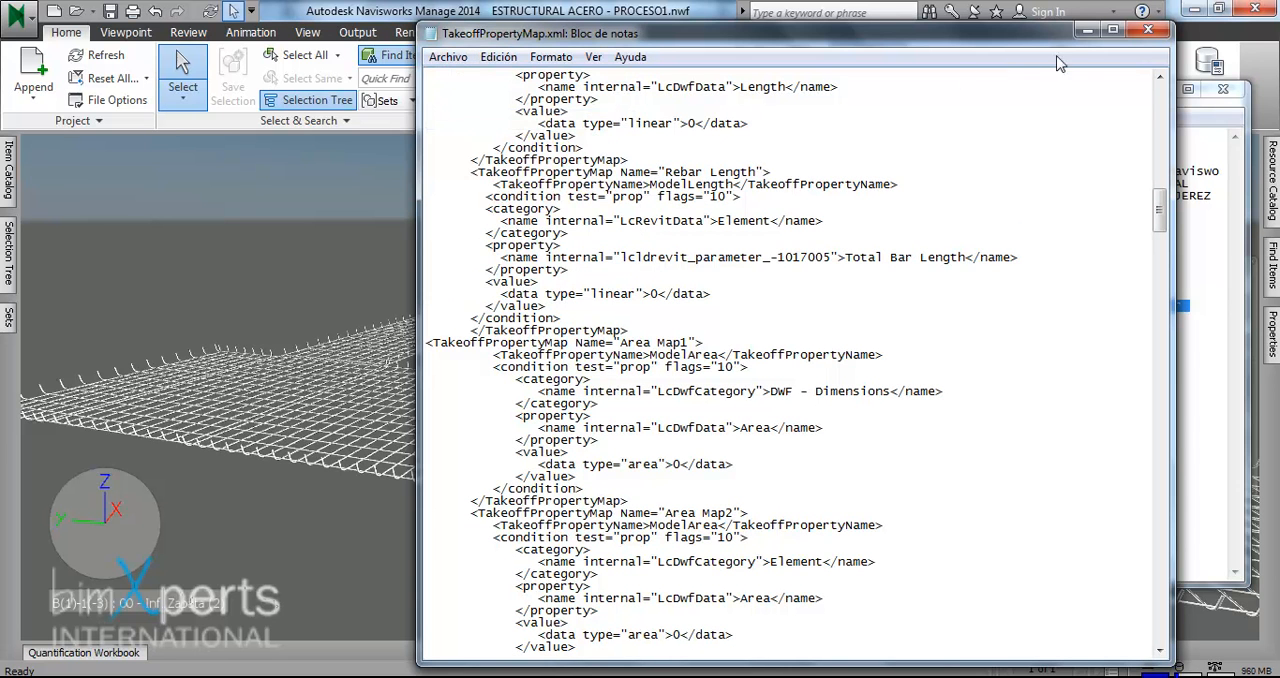
click(1148, 29)
click(433, 258)
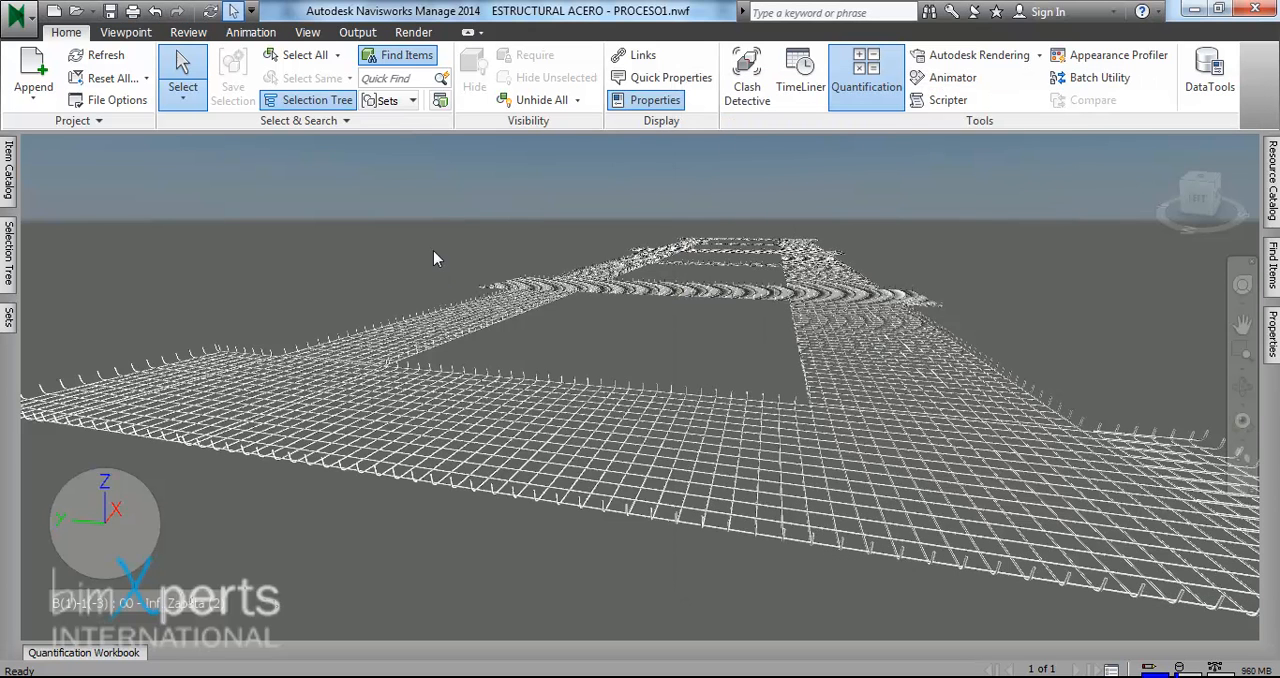
- Close Navisworks saving the project changes, restart it and reopen ESTRUCTURAL ACERO - PROCESO1.nwf from the 05. NAVISWORKS folder
click(1262, 9)
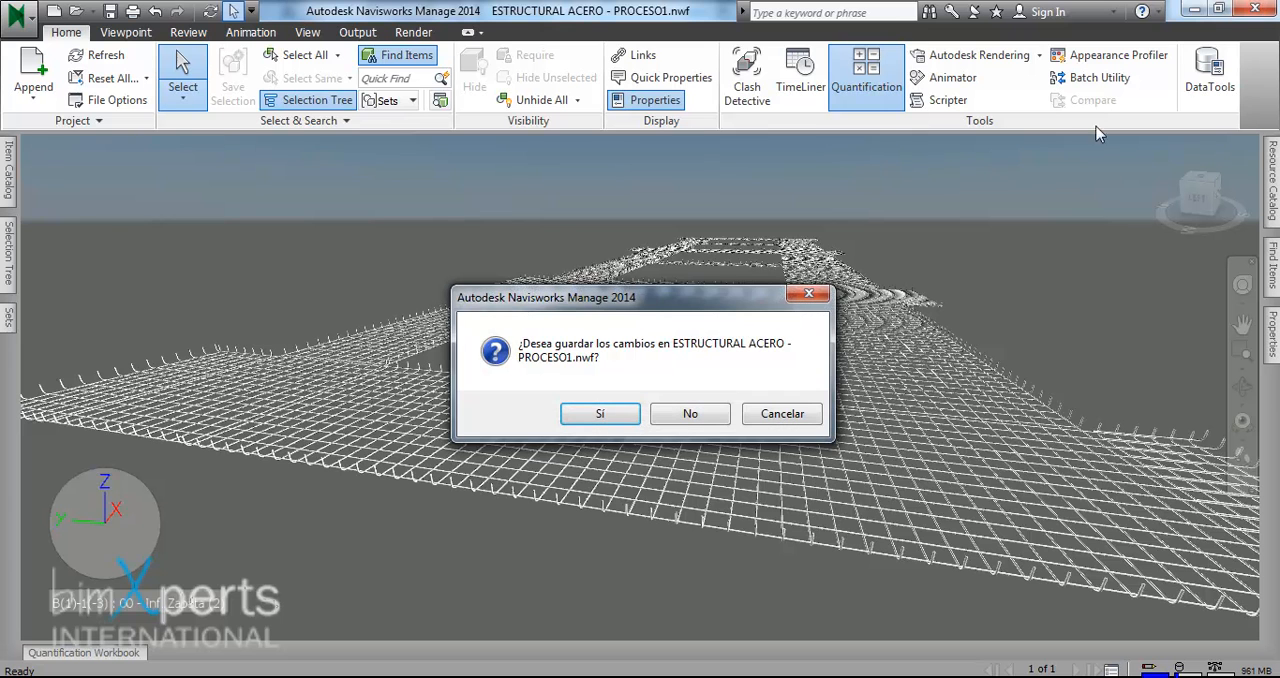
click(600, 413)
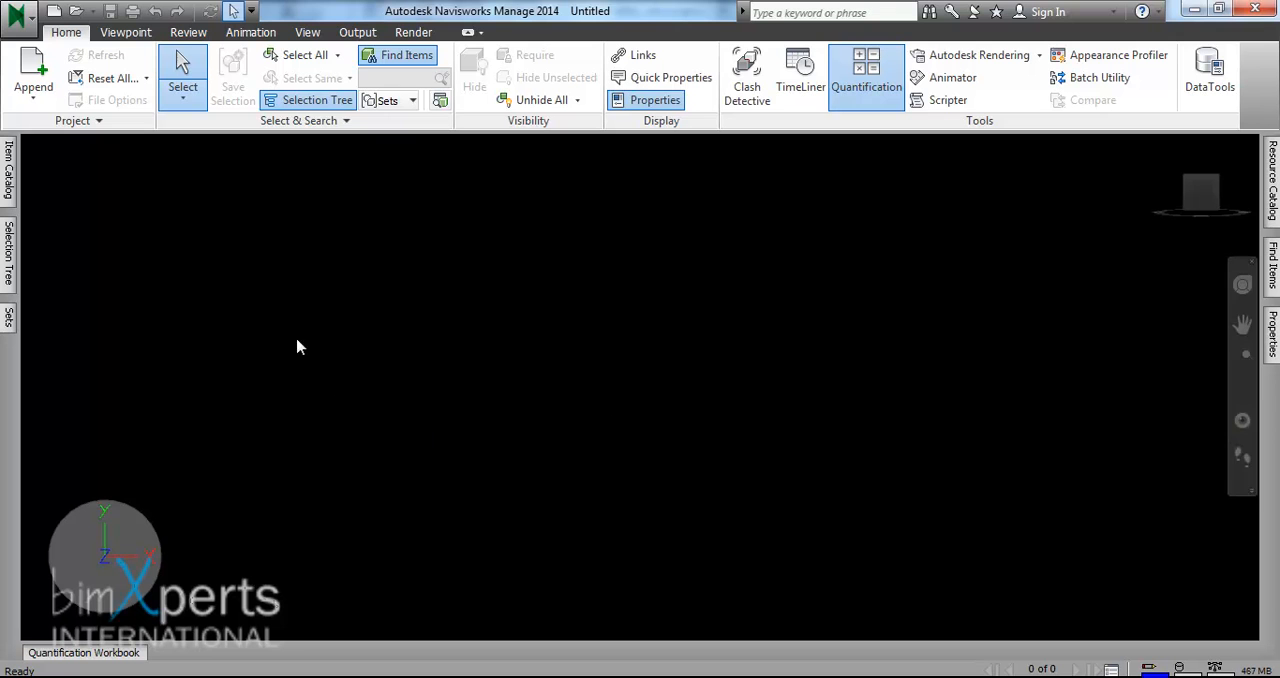
click(75, 10)
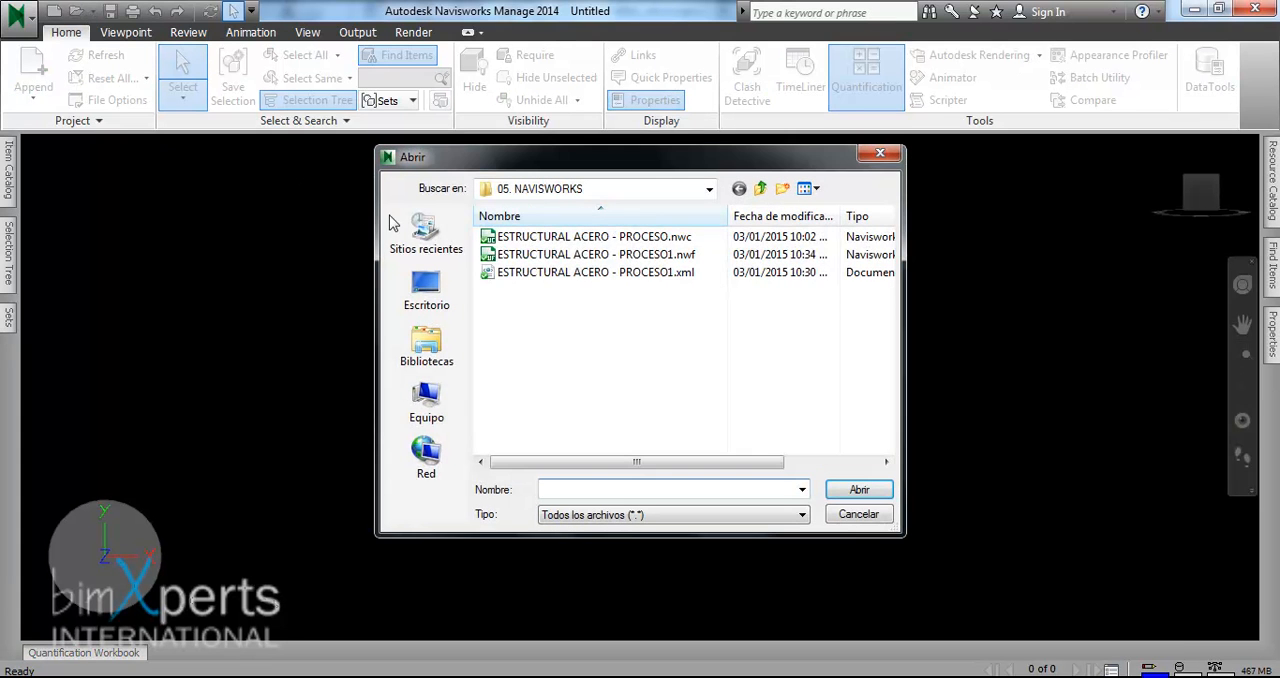
click(600, 254)
click(859, 489)
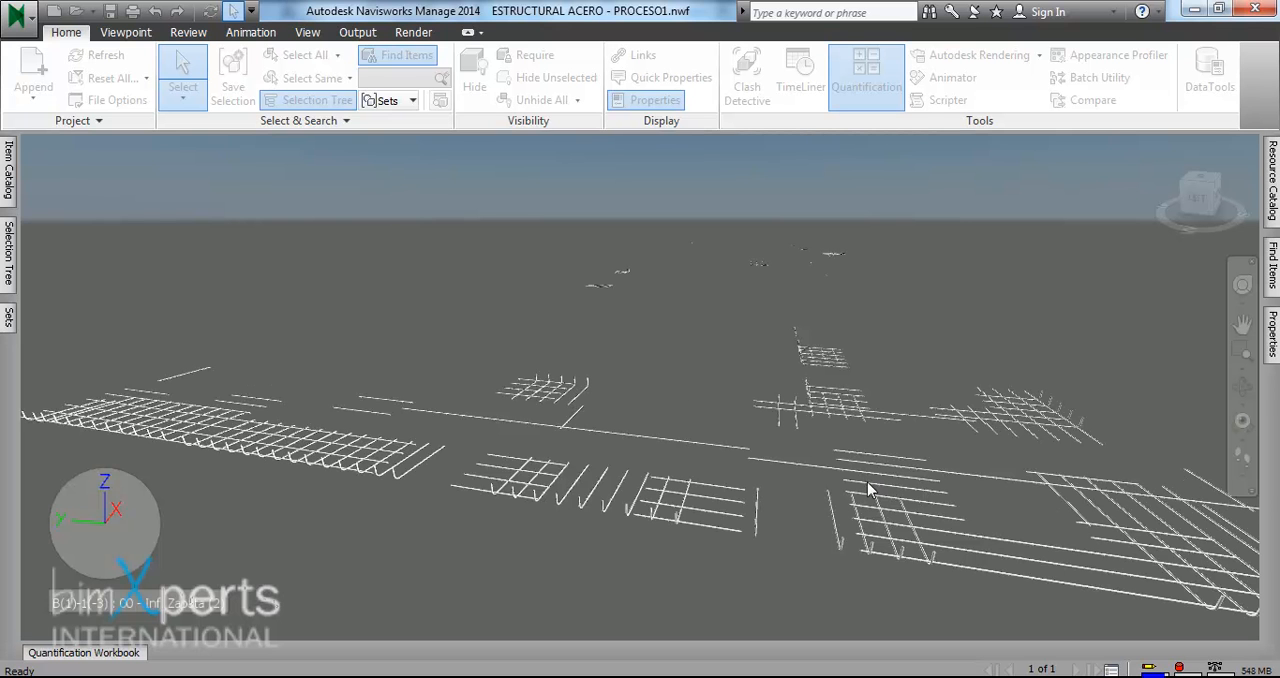
- Select the rebar set along the front edge of the model and take it off under the REBAR item in the Quantification Workbook
click(141, 653)
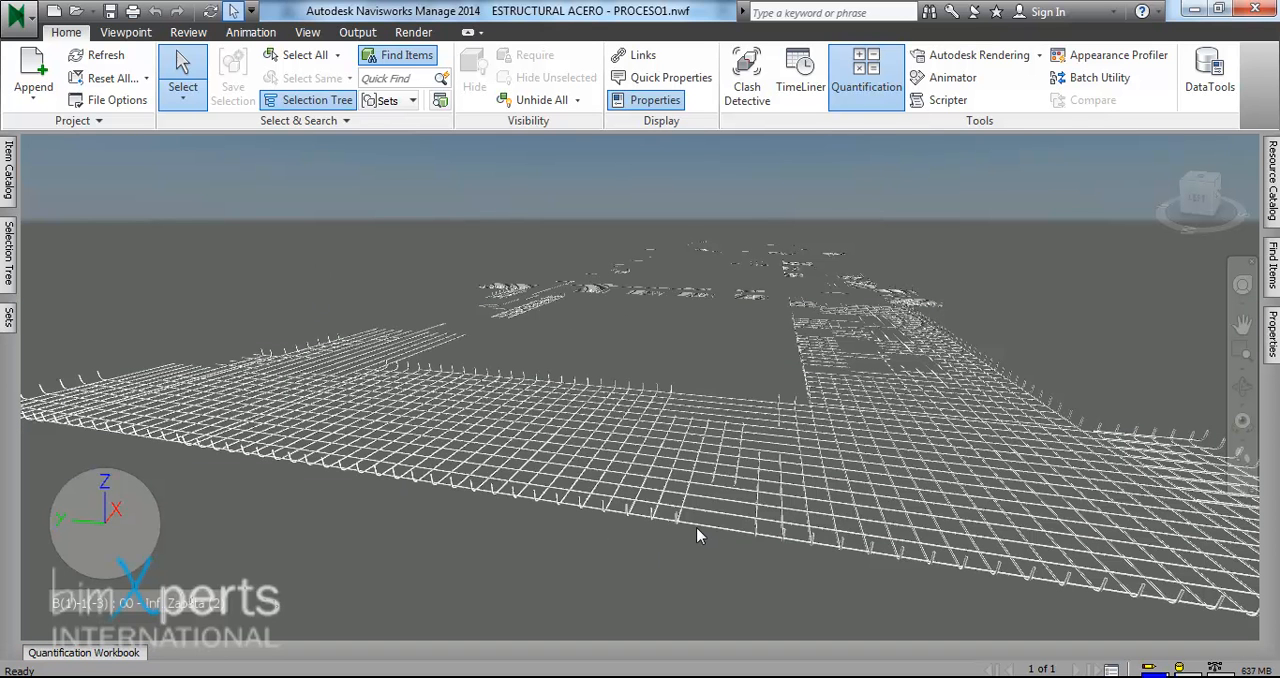
click(697, 533)
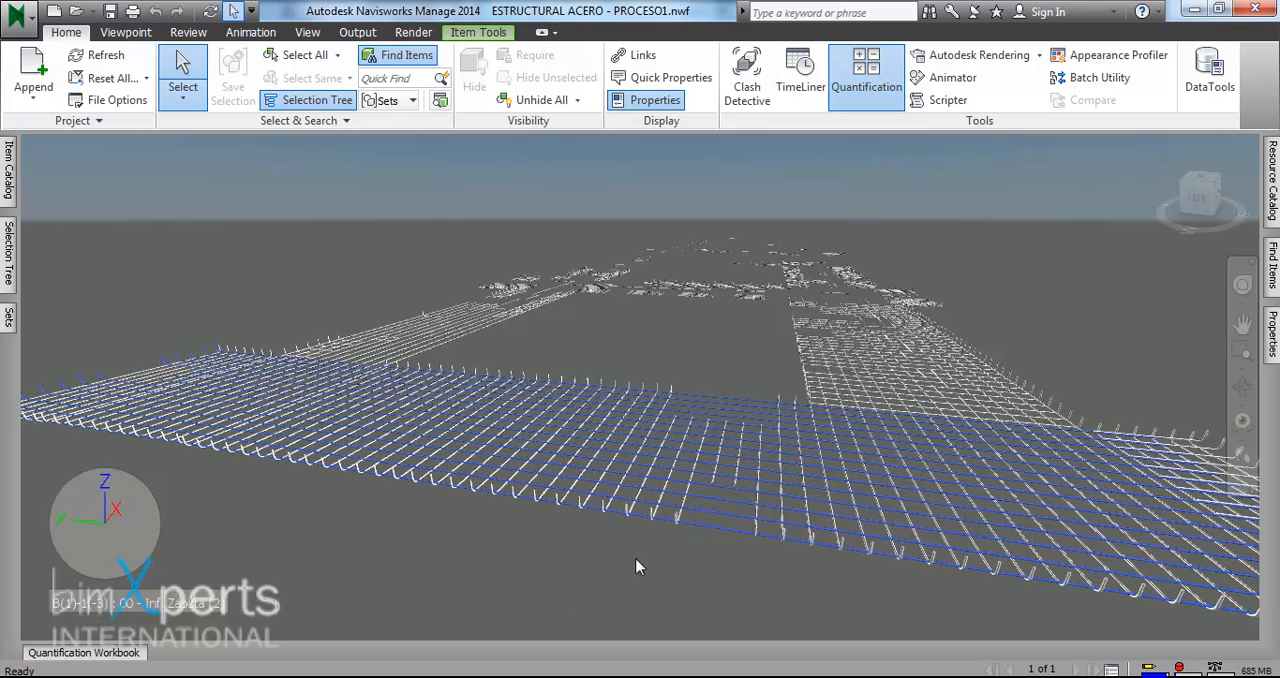
mouse_move(120, 654)
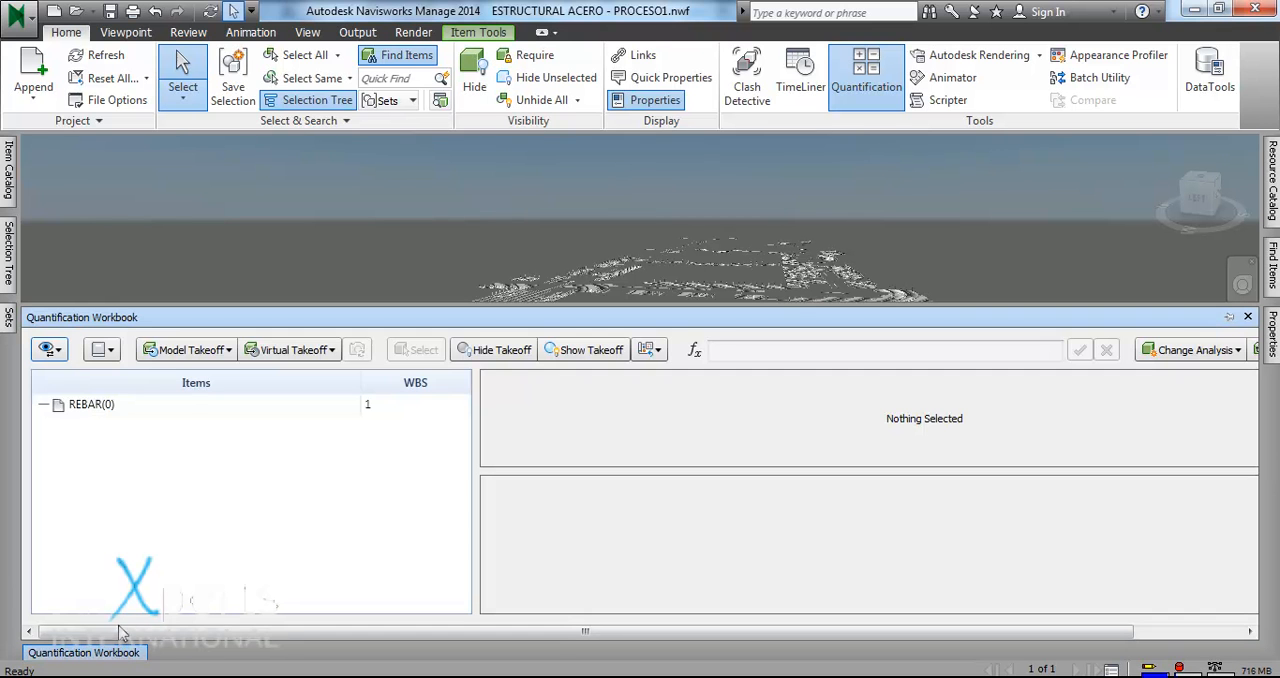
click(99, 414)
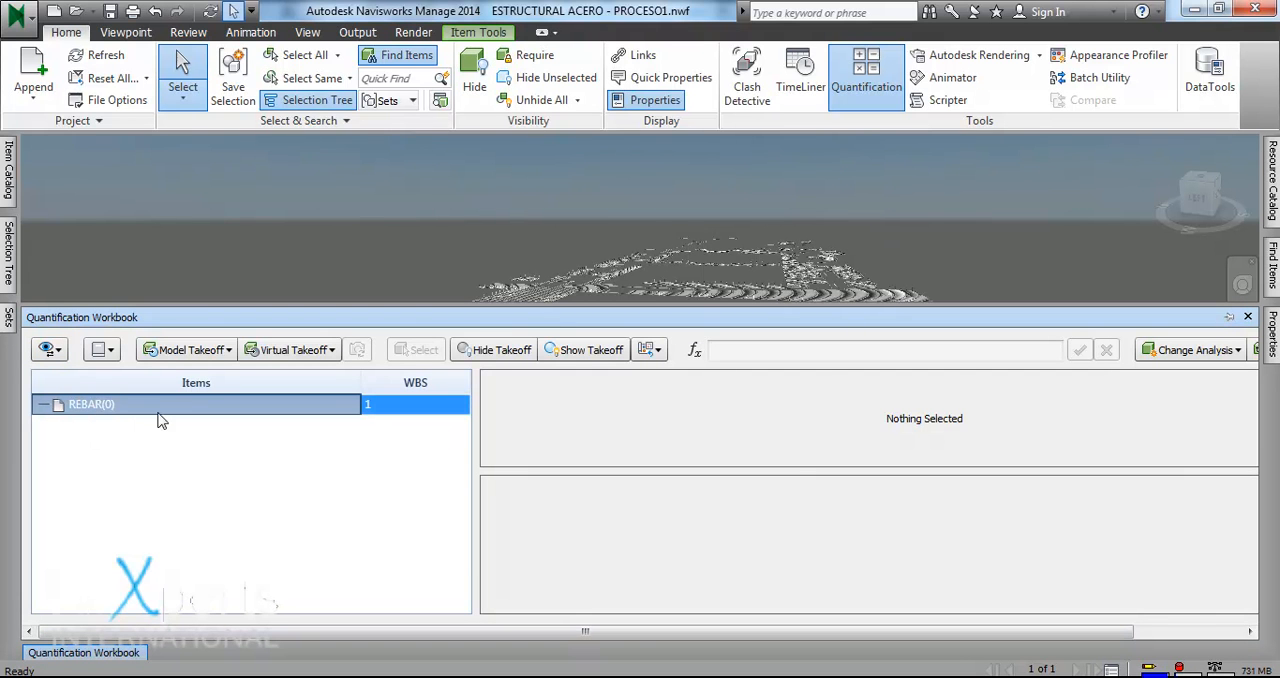
right_click(152, 406)
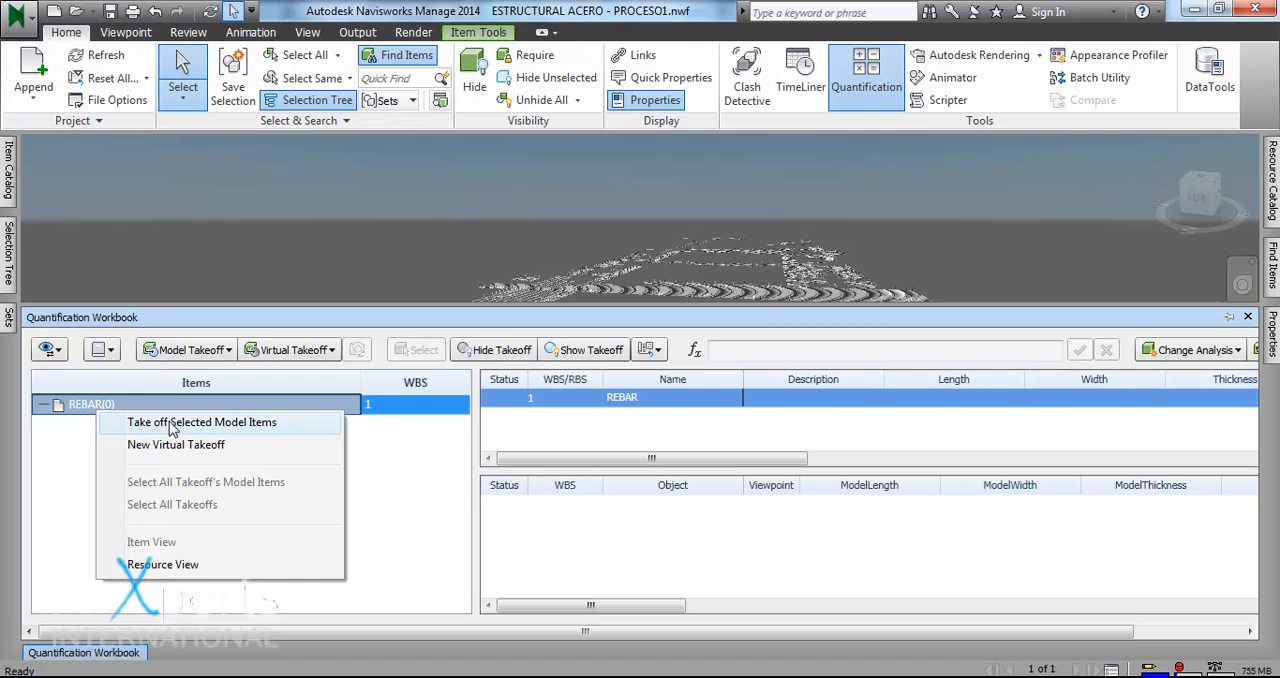
click(172, 424)
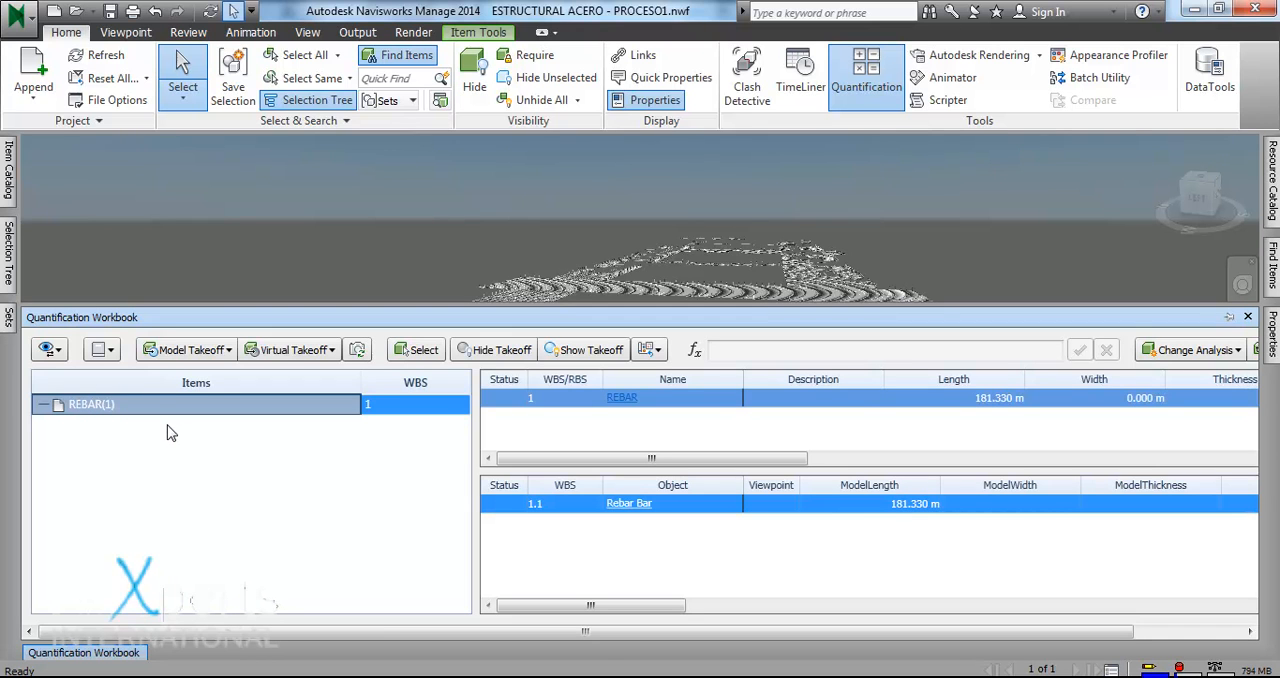
- Delete the Rebar Bar takeoff from the REBAR item and leave the Quantification Workbook
right_click(880, 512)
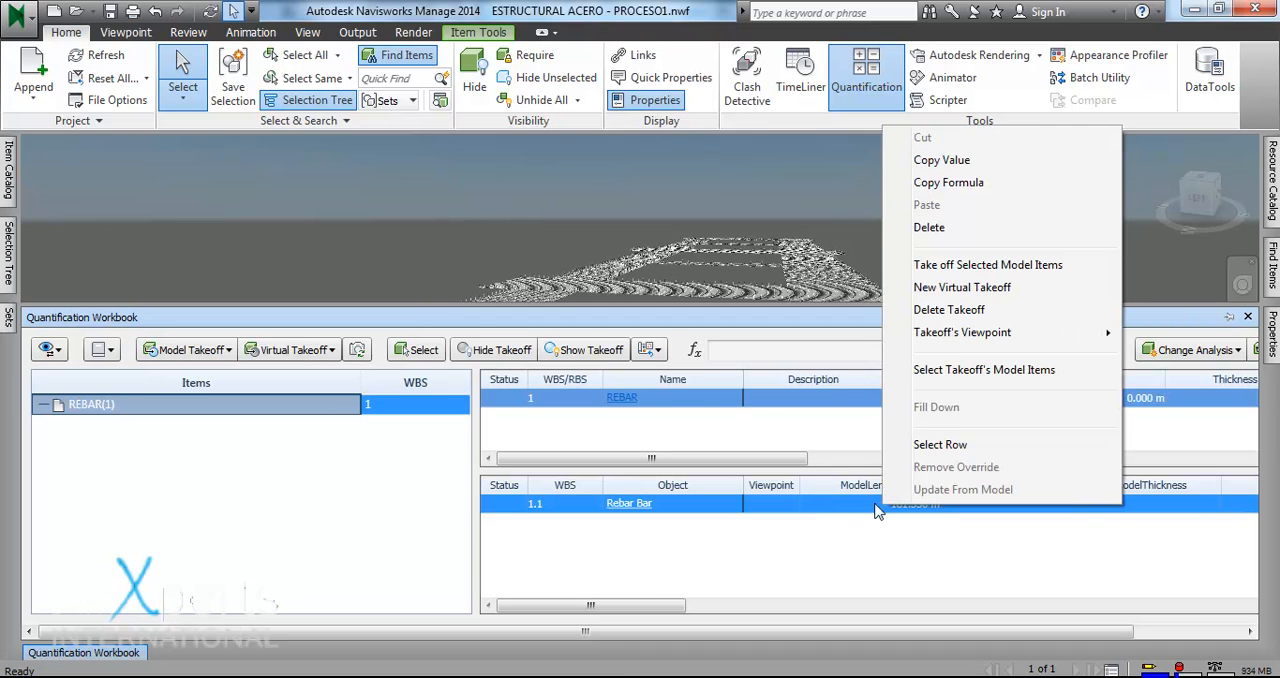
click(985, 312)
click(966, 276)
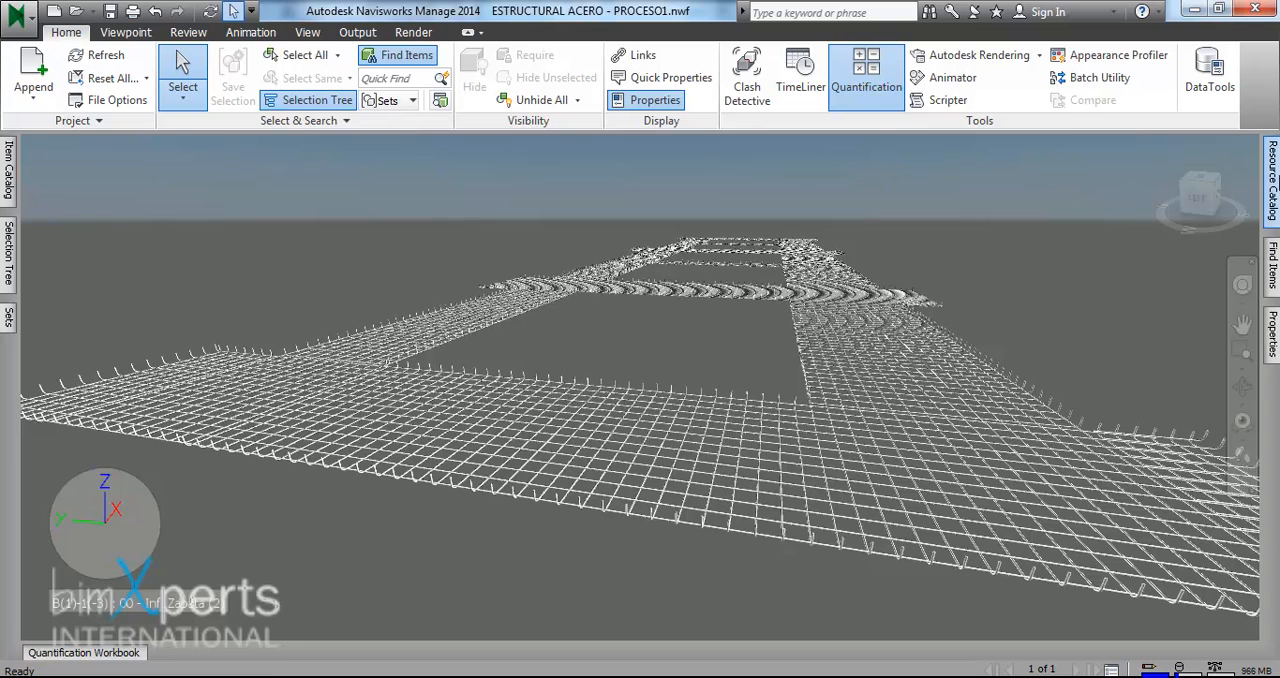
- Create a new master resource named #4 REBAR in the Resource Catalog
click(1272, 180)
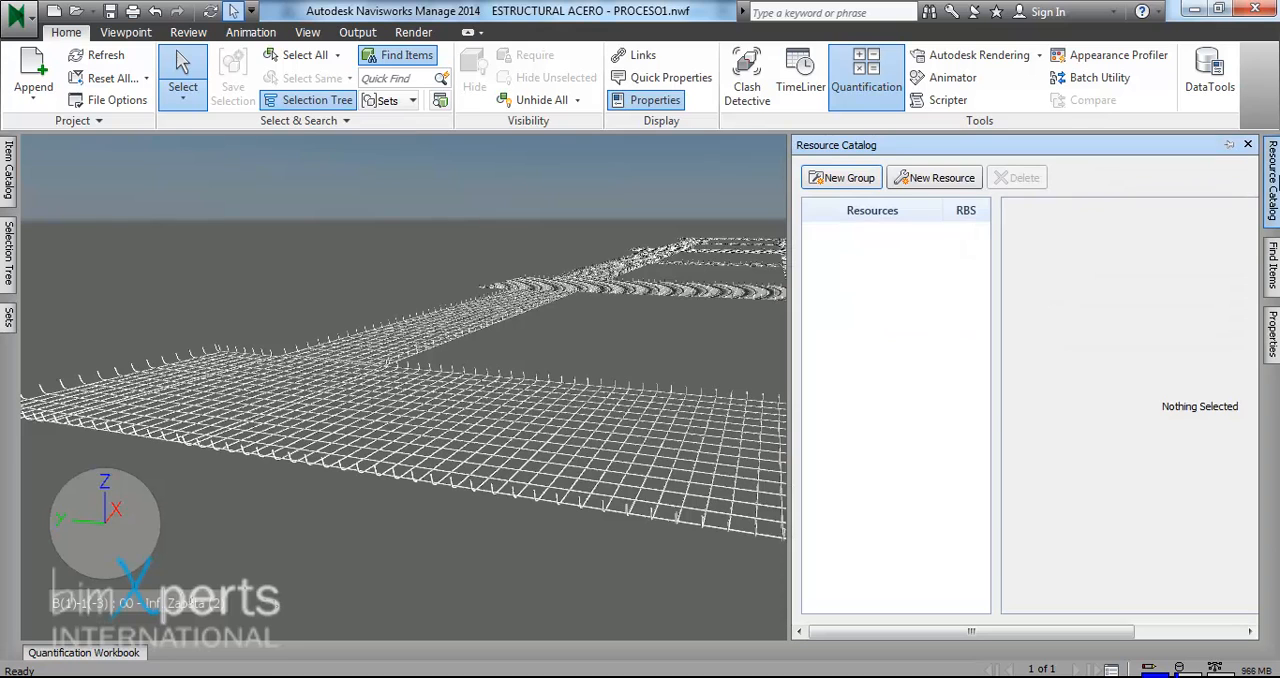
click(934, 180)
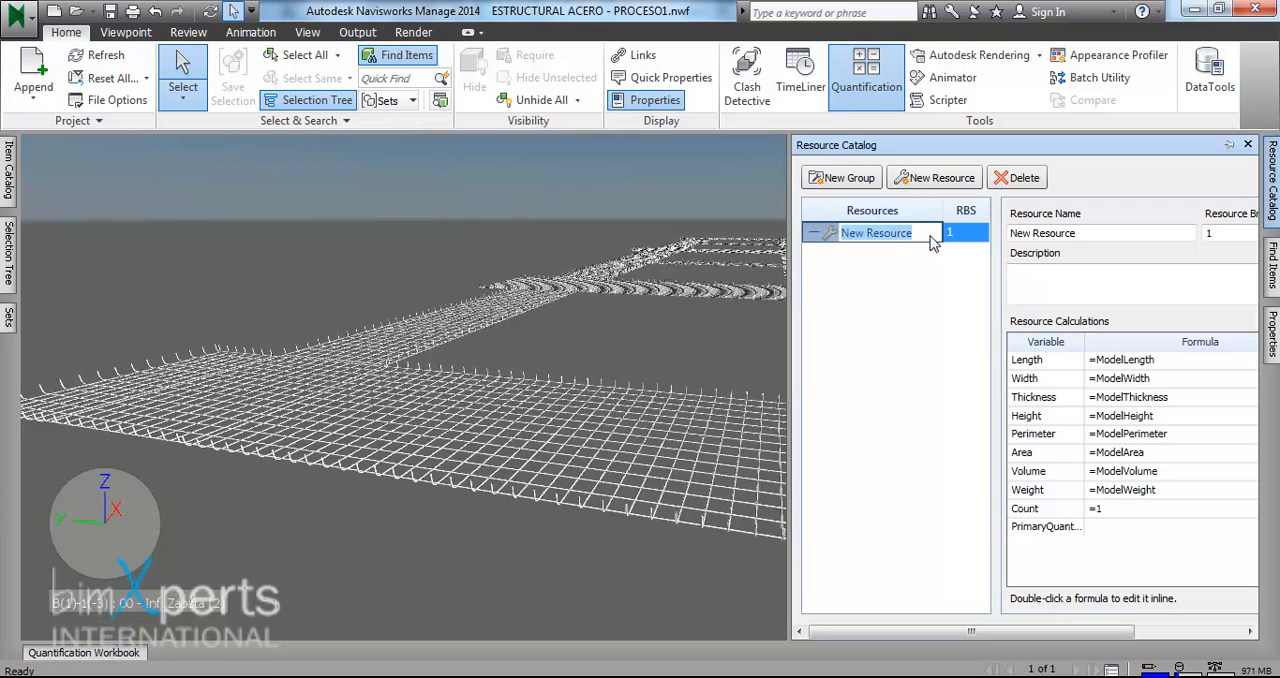
text(#4 r)
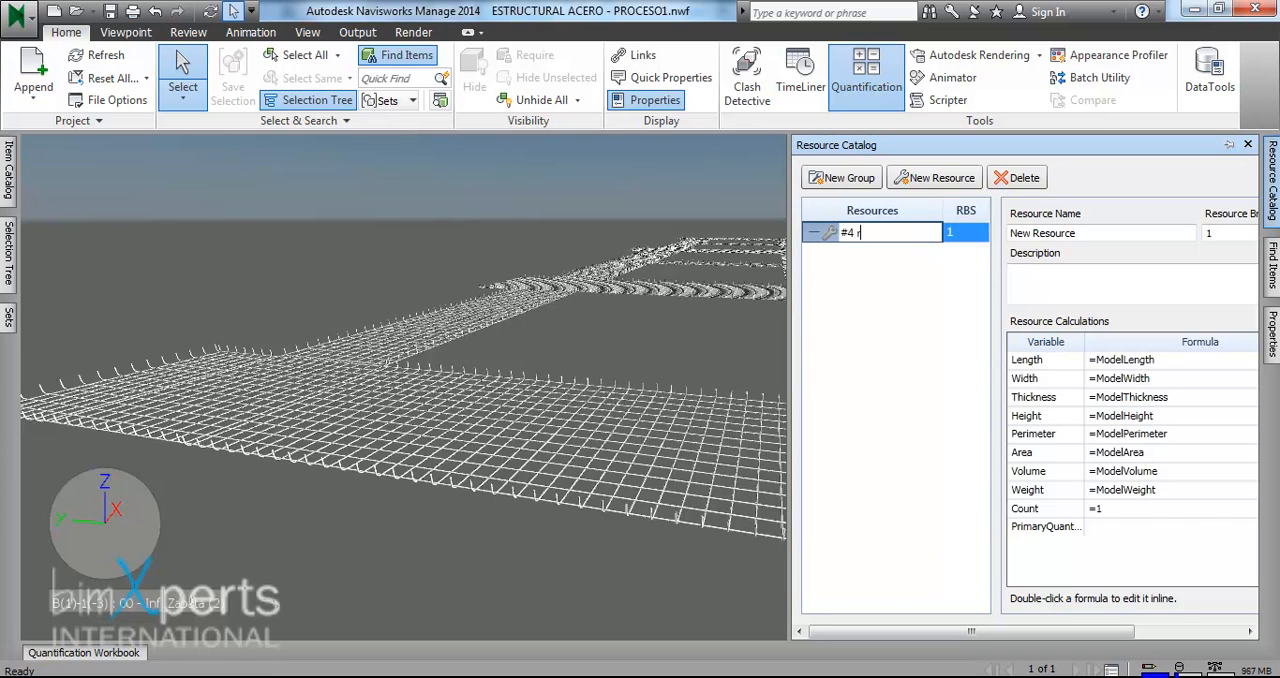
text(EBAR)
key(Return)
- Set the PrimaryQuantity formula of the #4 REBAR resource to =Length*0.994
drag(1090, 632, 1172, 633)
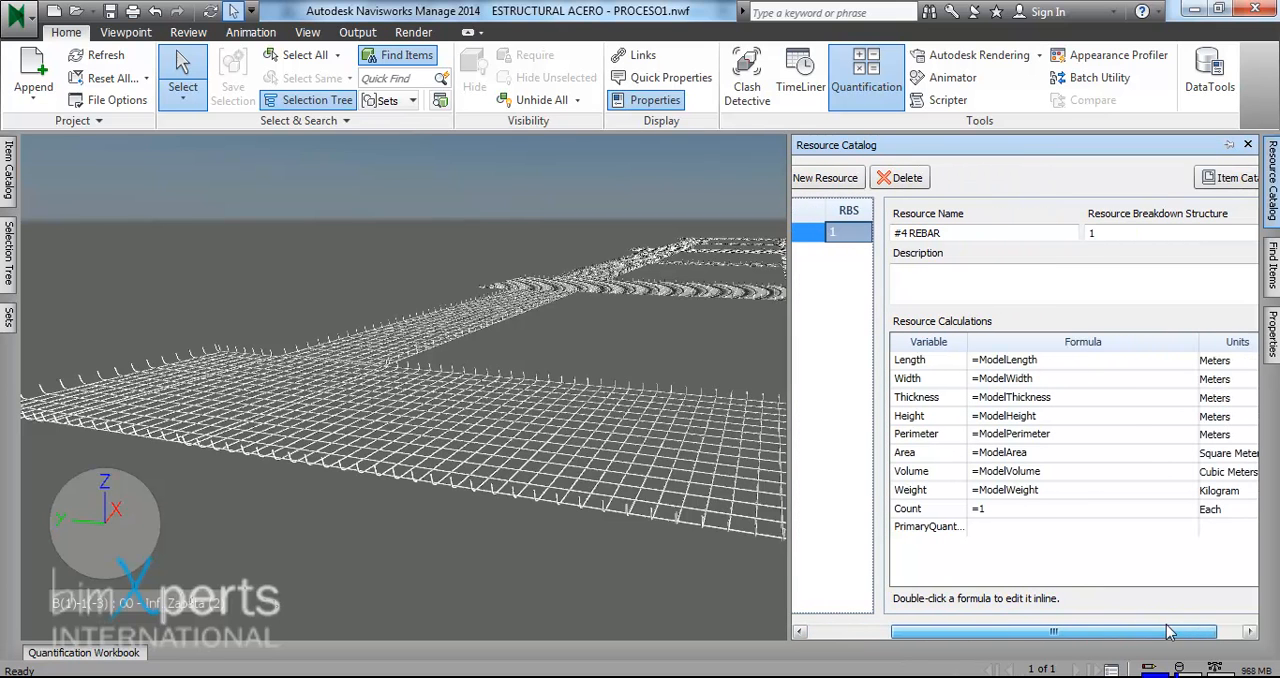
click(1018, 528)
double_click(1018, 530)
text(=)
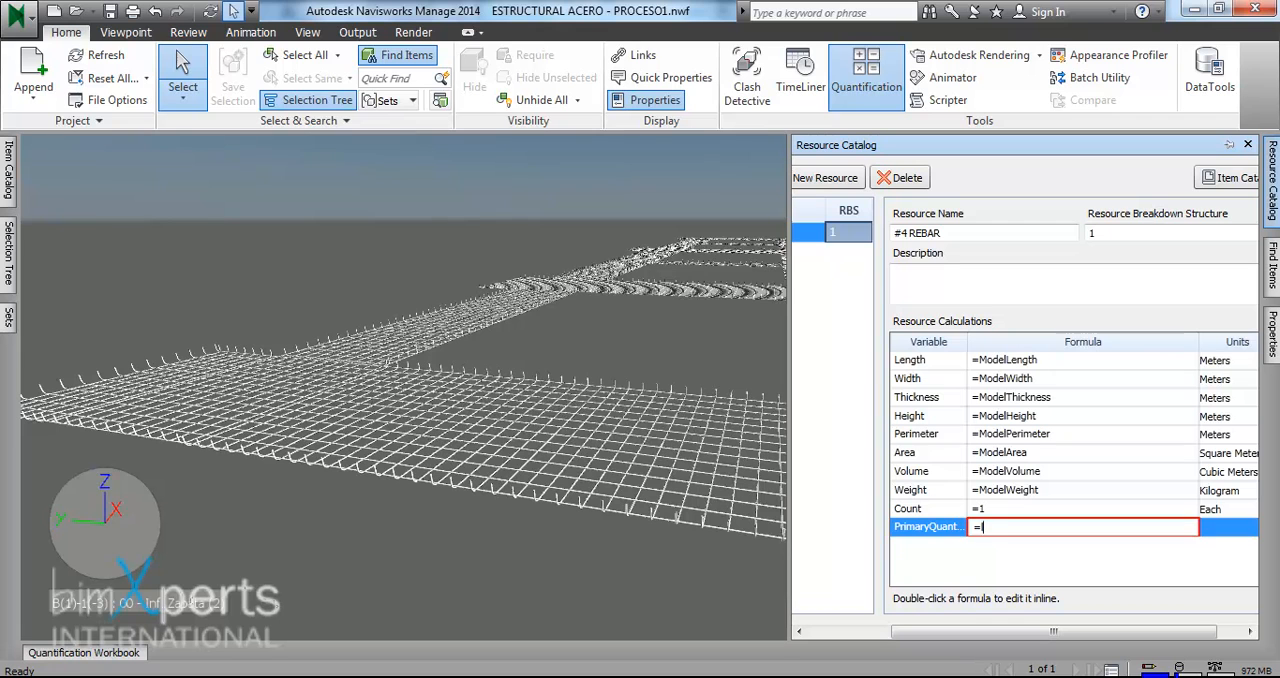
text(Length*.994)
key(Return)
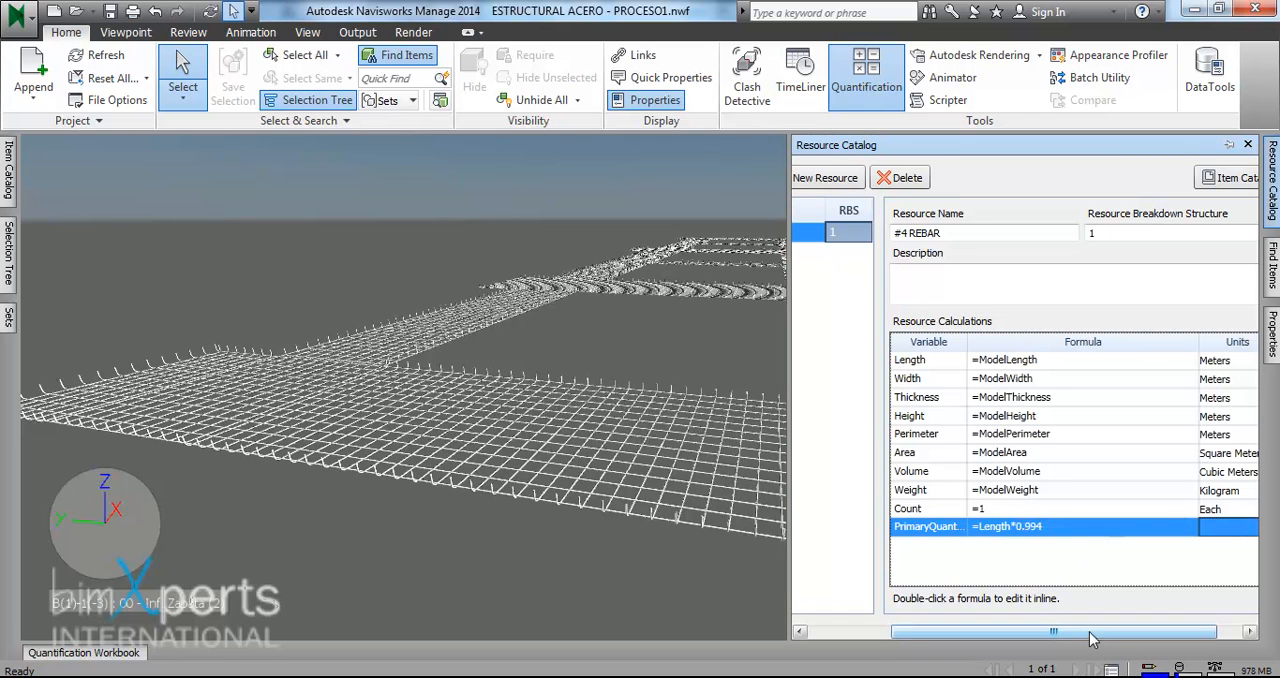
- Set the PrimaryQuantity units of the #4 REBAR resource to Kilogram
drag(1088, 630, 1134, 629)
click(1237, 532)
click(1237, 532)
click(1237, 532)
click(1233, 528)
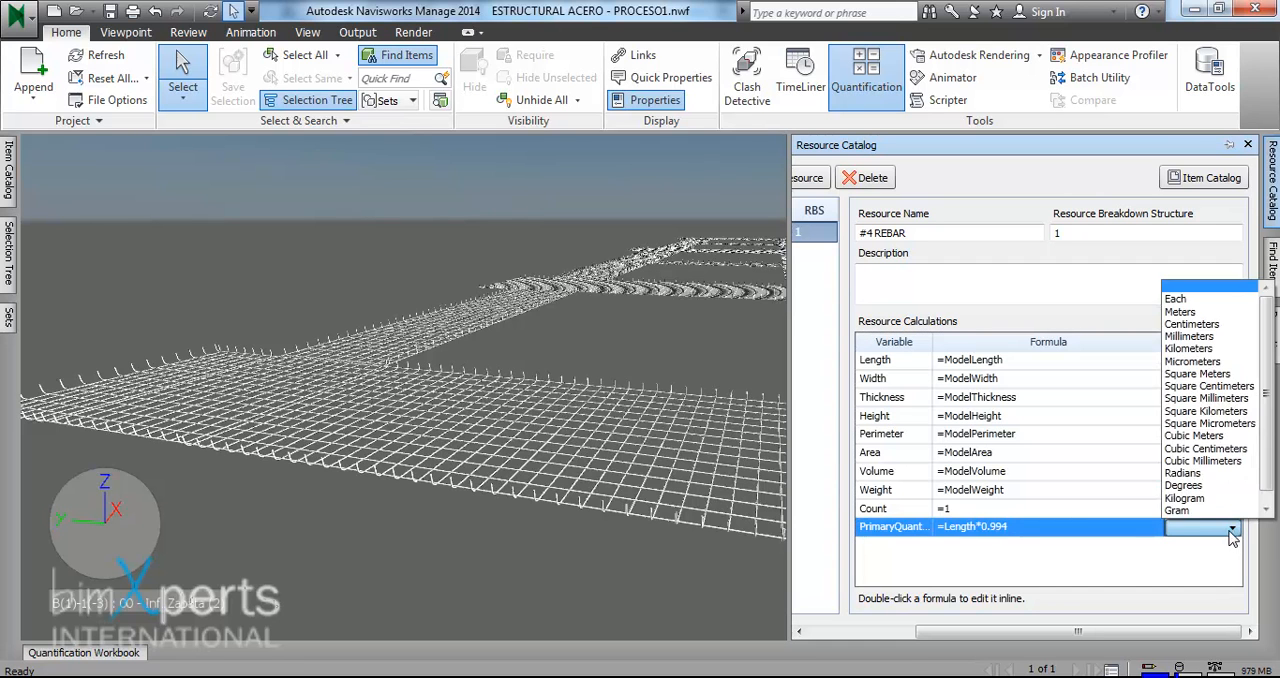
click(1212, 499)
click(1092, 562)
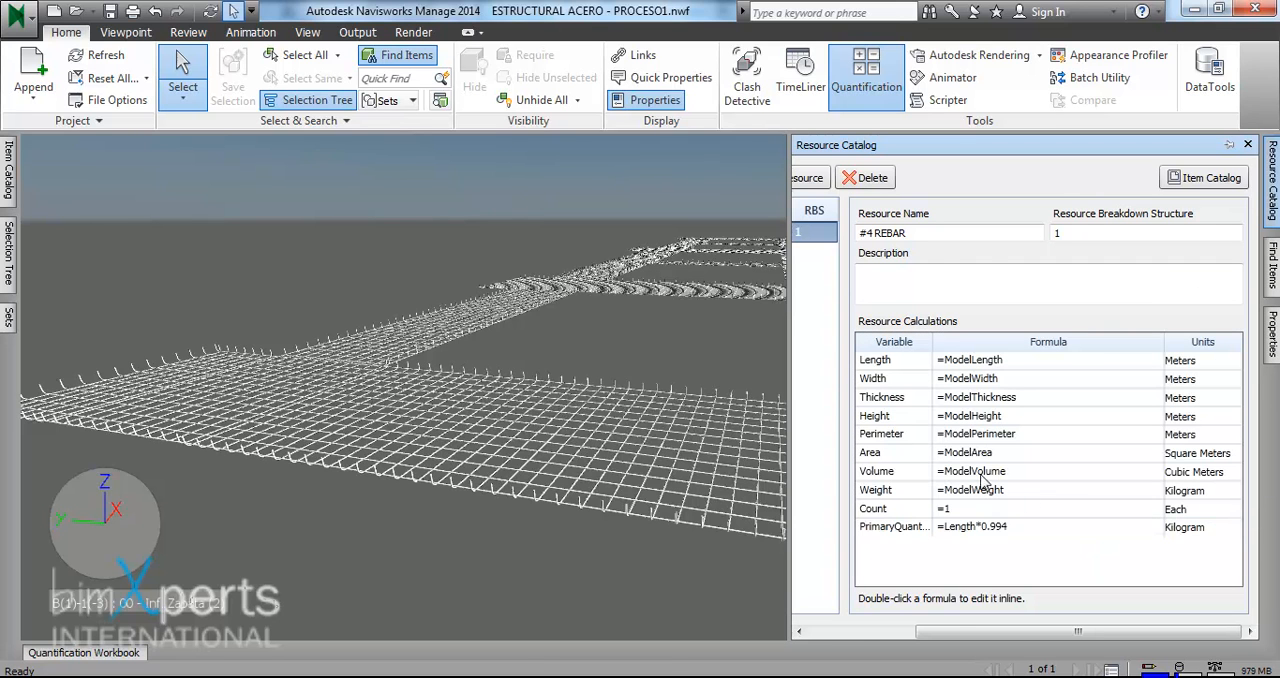
- Assign the existing master resource #4 REBAR to the REBAR item in the Item Catalog
drag(959, 630, 850, 641)
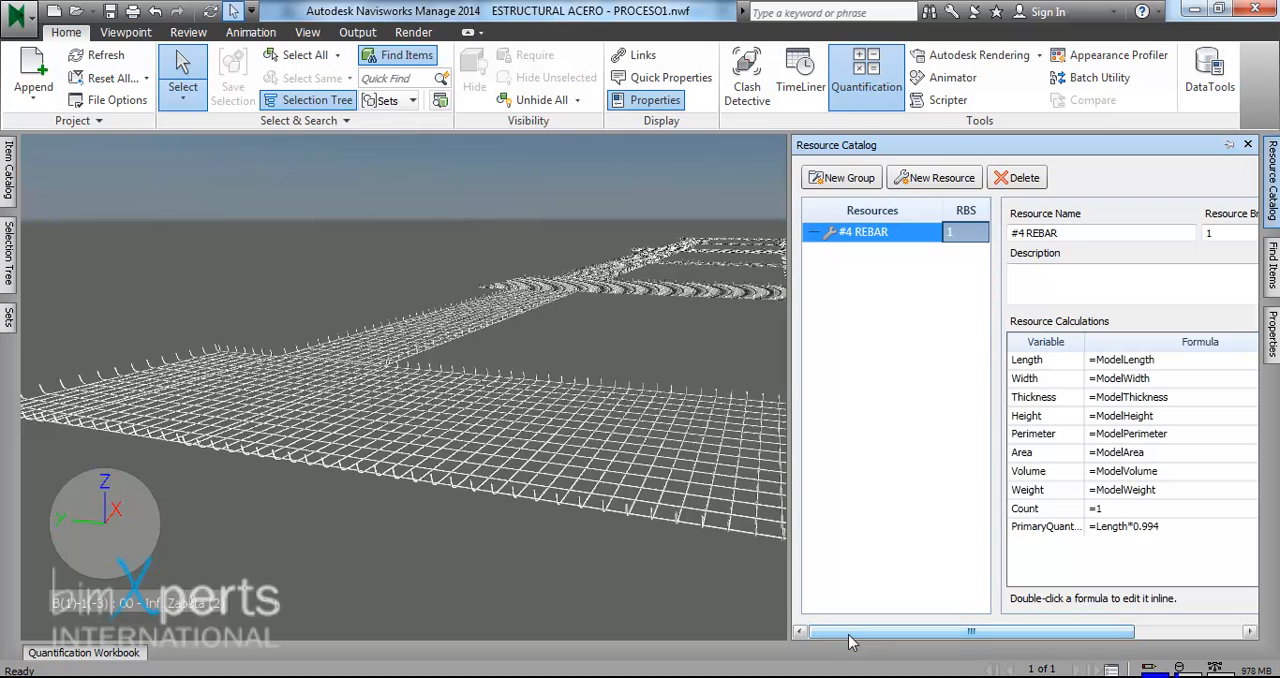
click(8, 188)
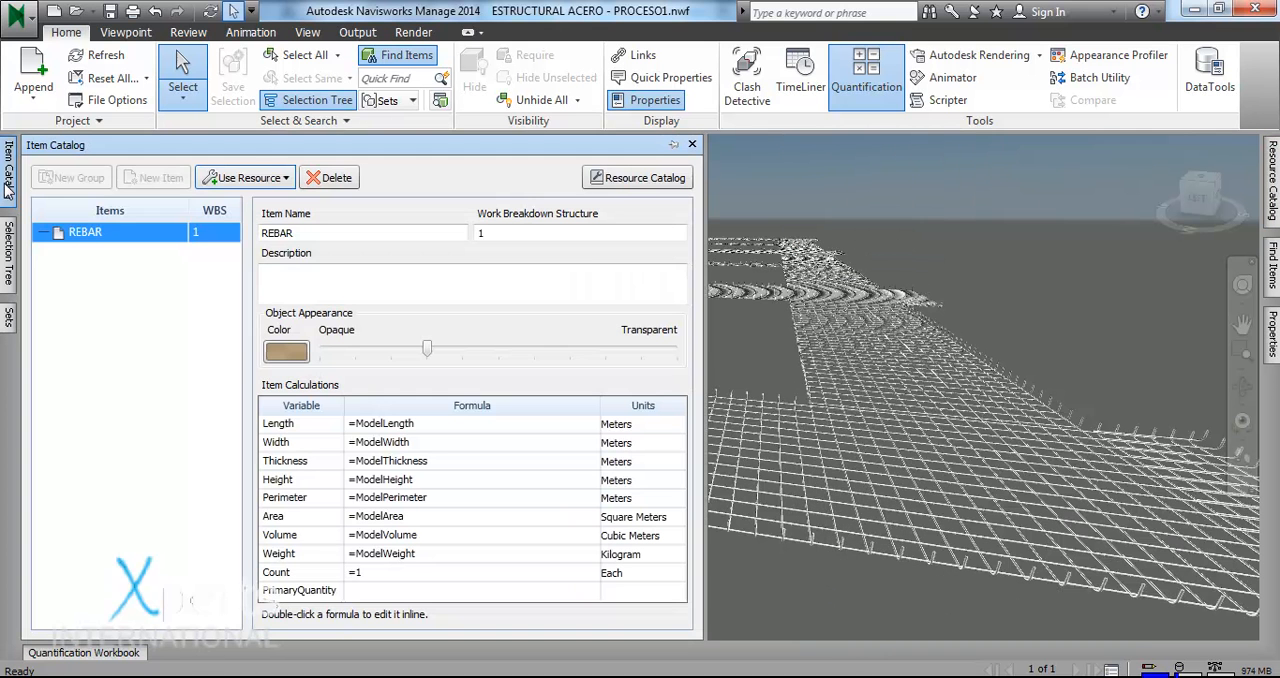
click(86, 236)
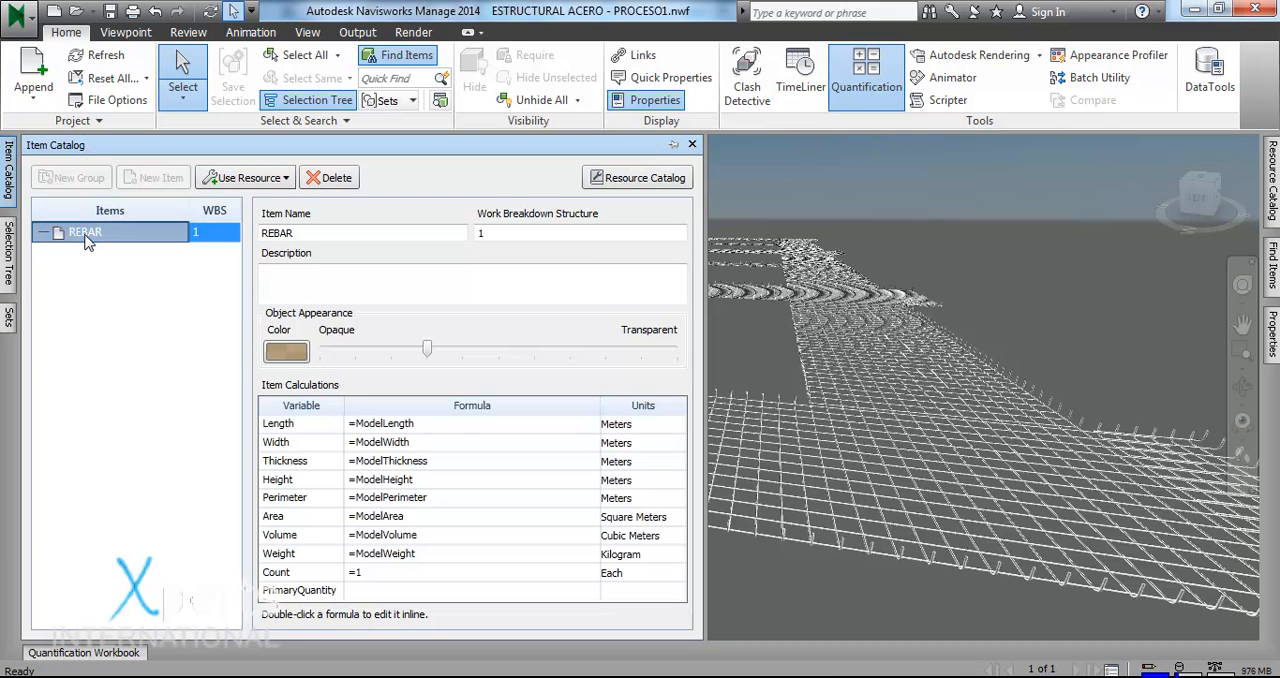
click(272, 182)
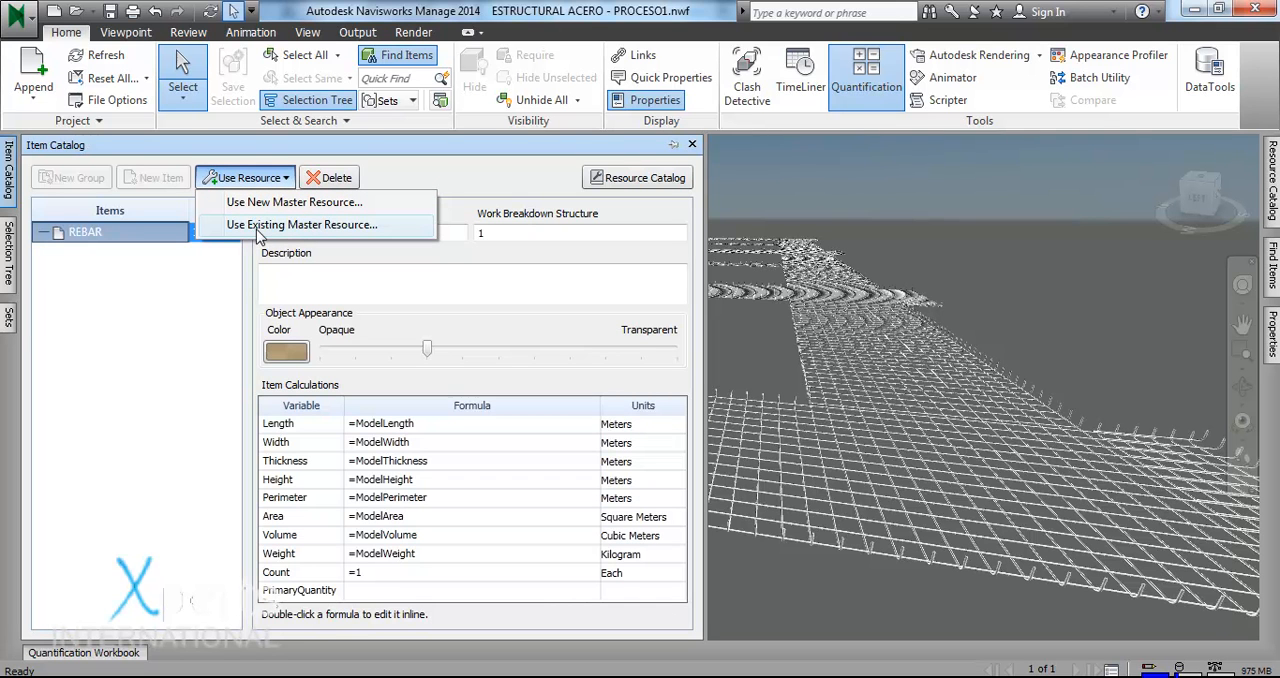
click(266, 228)
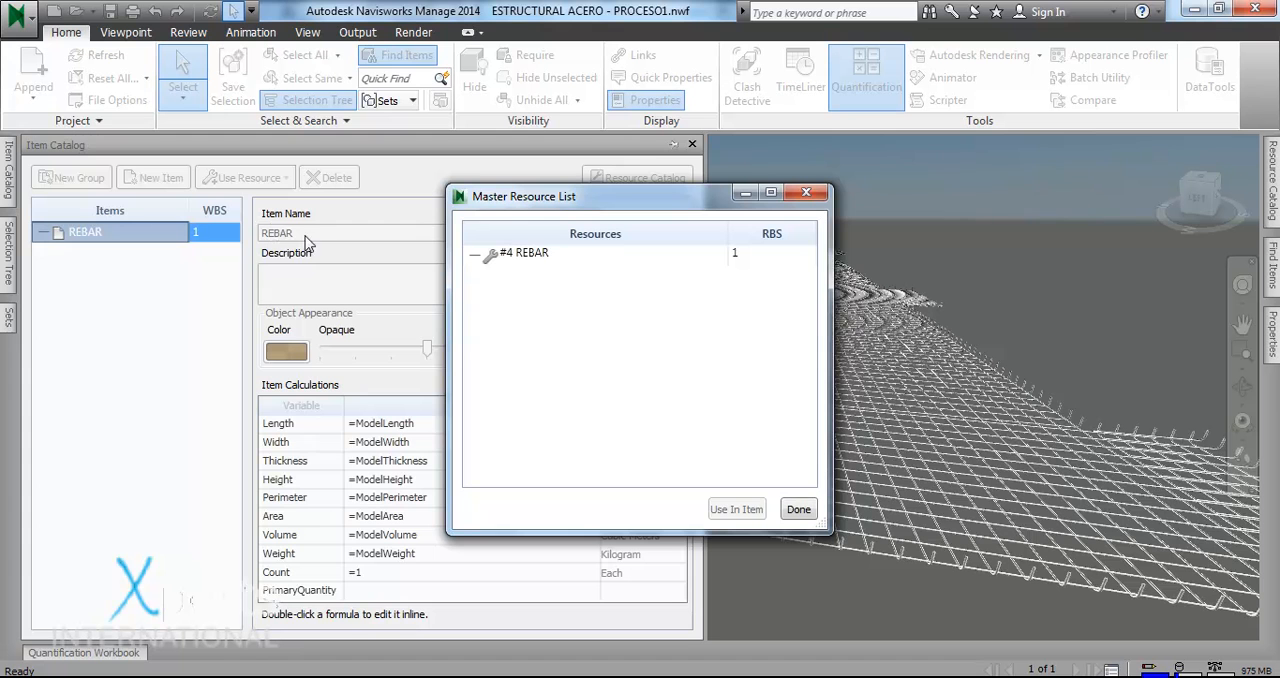
click(498, 256)
click(759, 521)
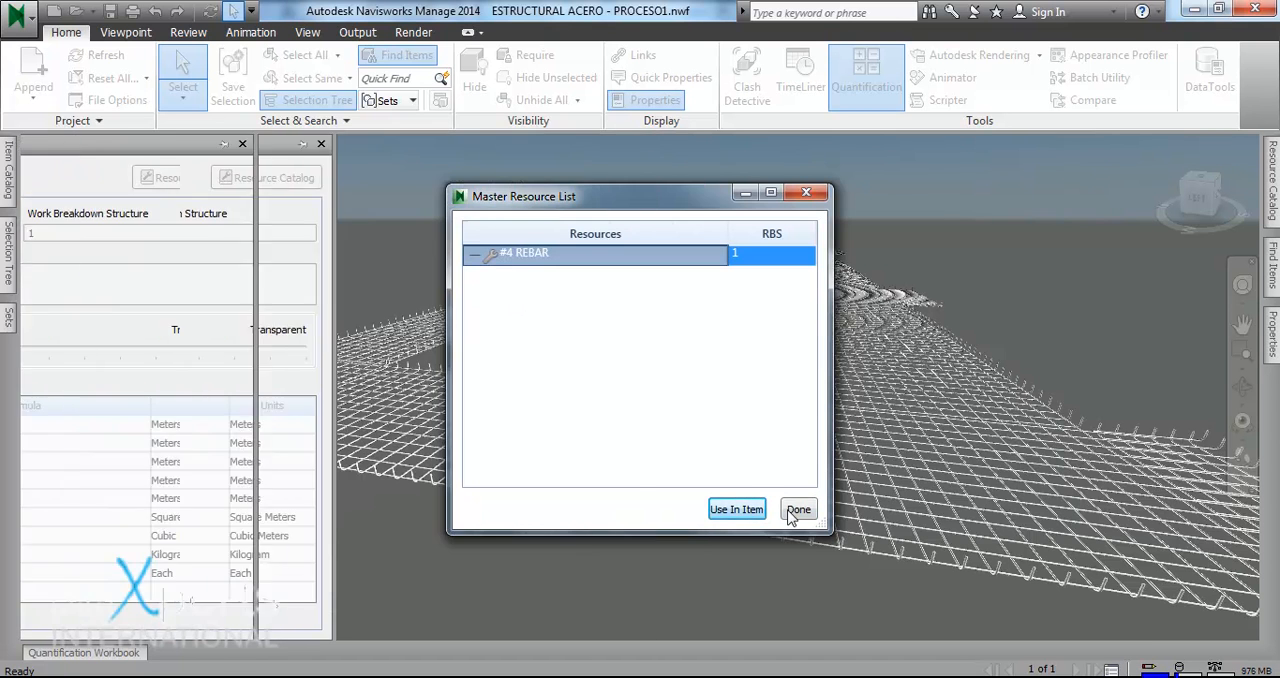
click(798, 509)
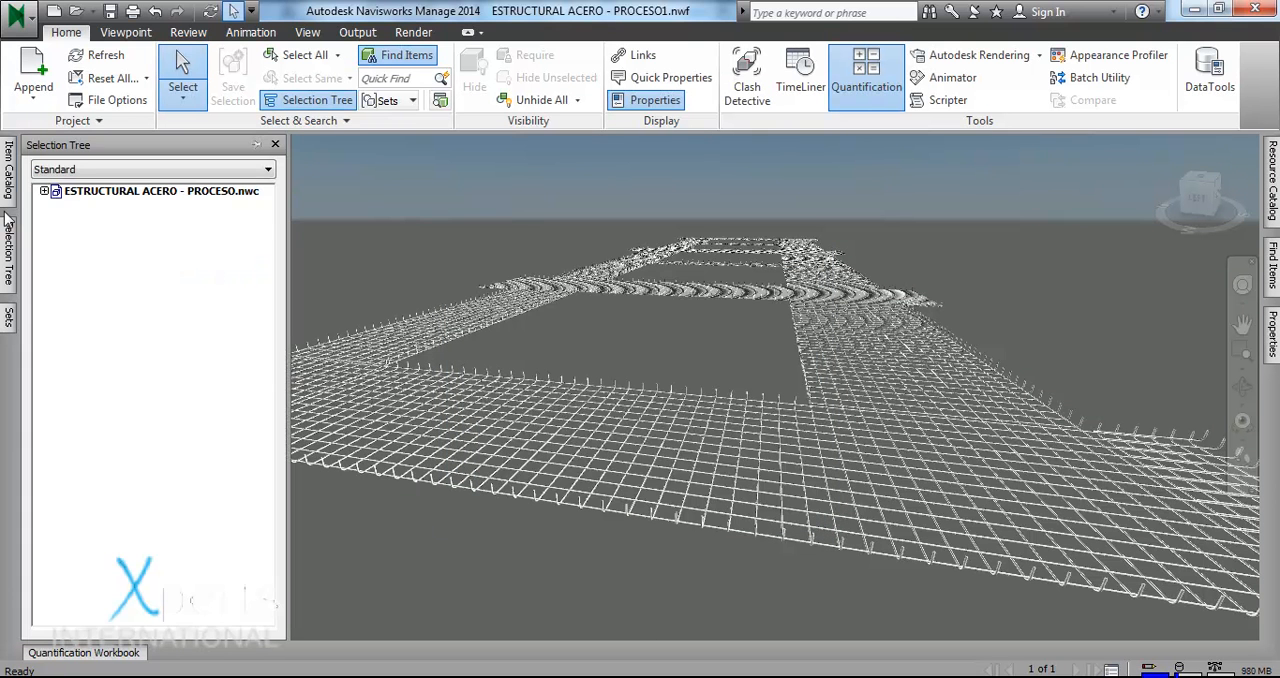
mouse_move(8, 170)
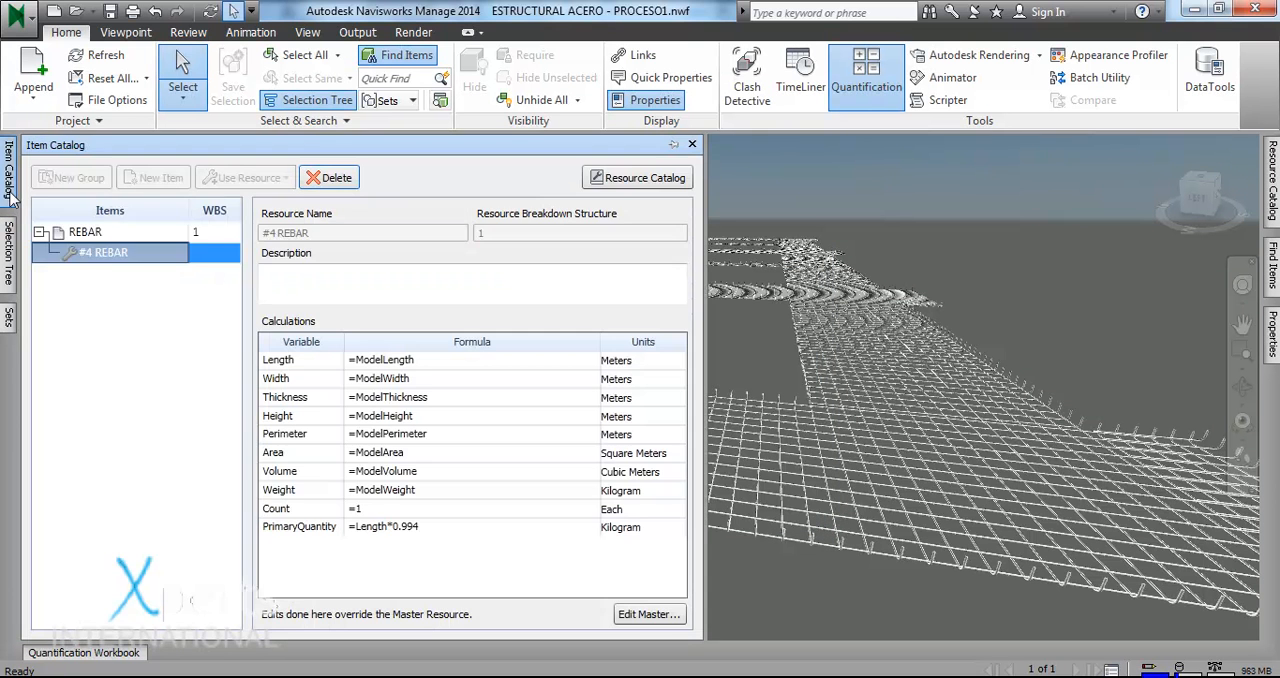
click(107, 235)
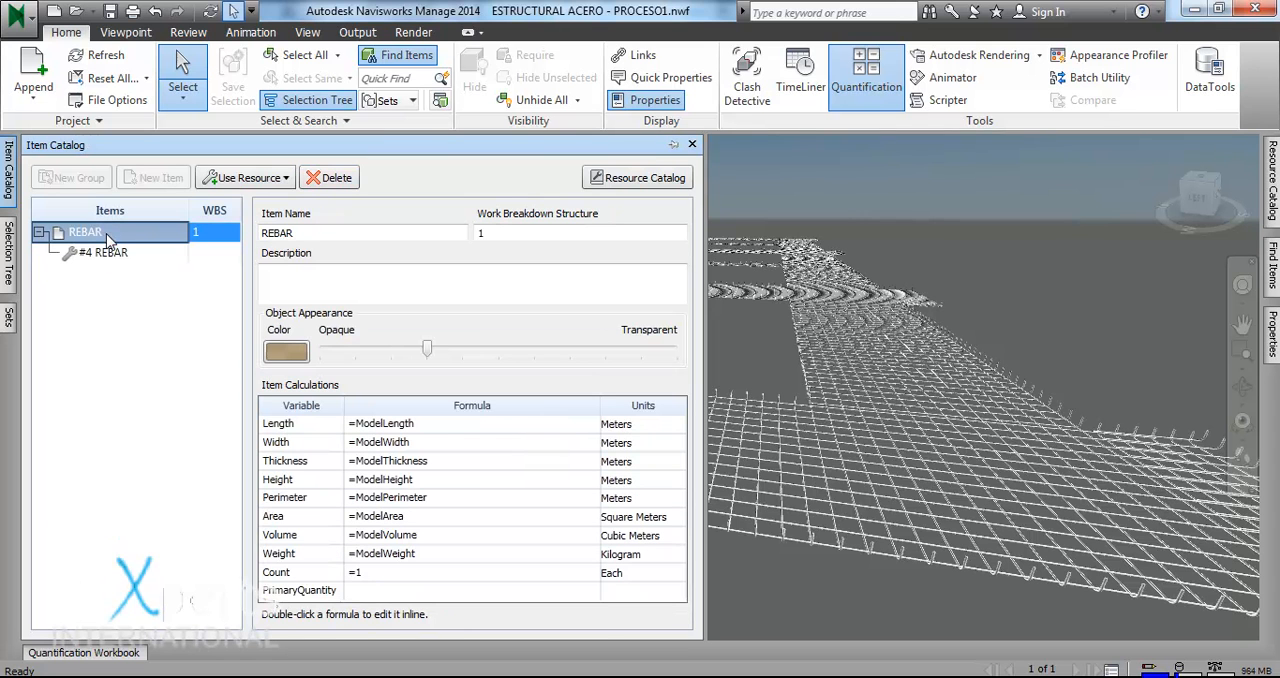
click(105, 253)
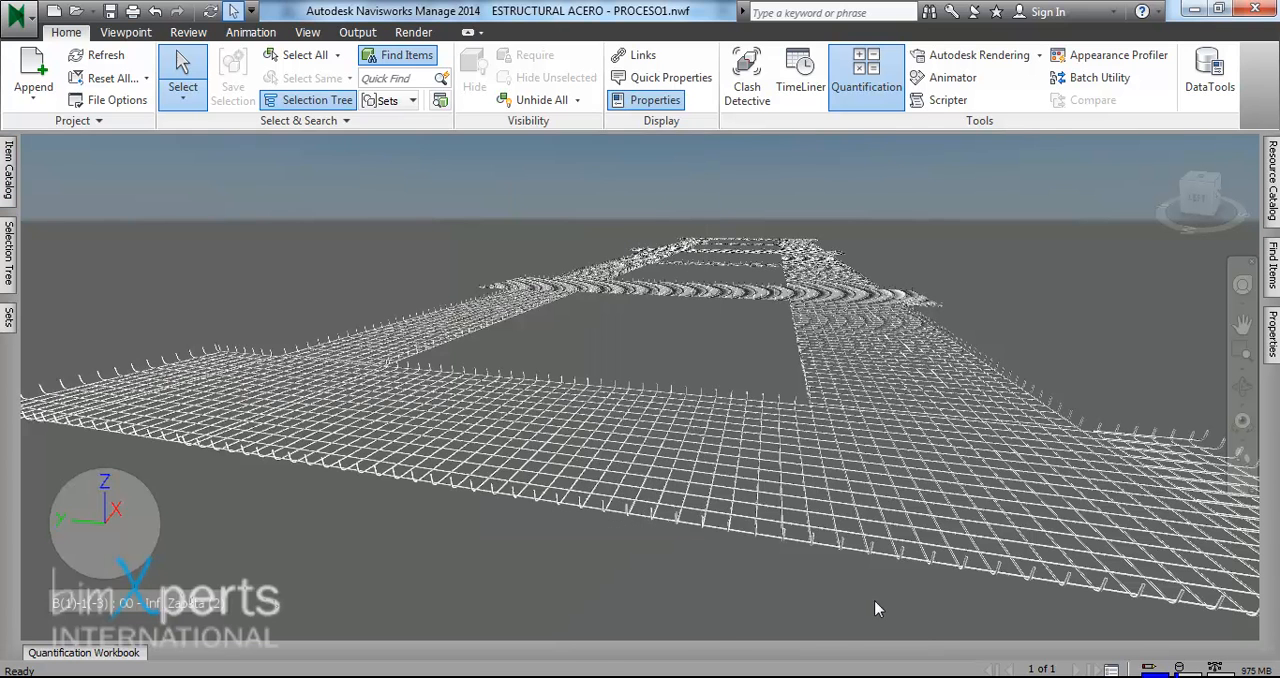
- Select the saved set CONJUNTO ZAPATAS from the CONJUNTOS folder under Acero Cimentación
mouse_move(12, 330)
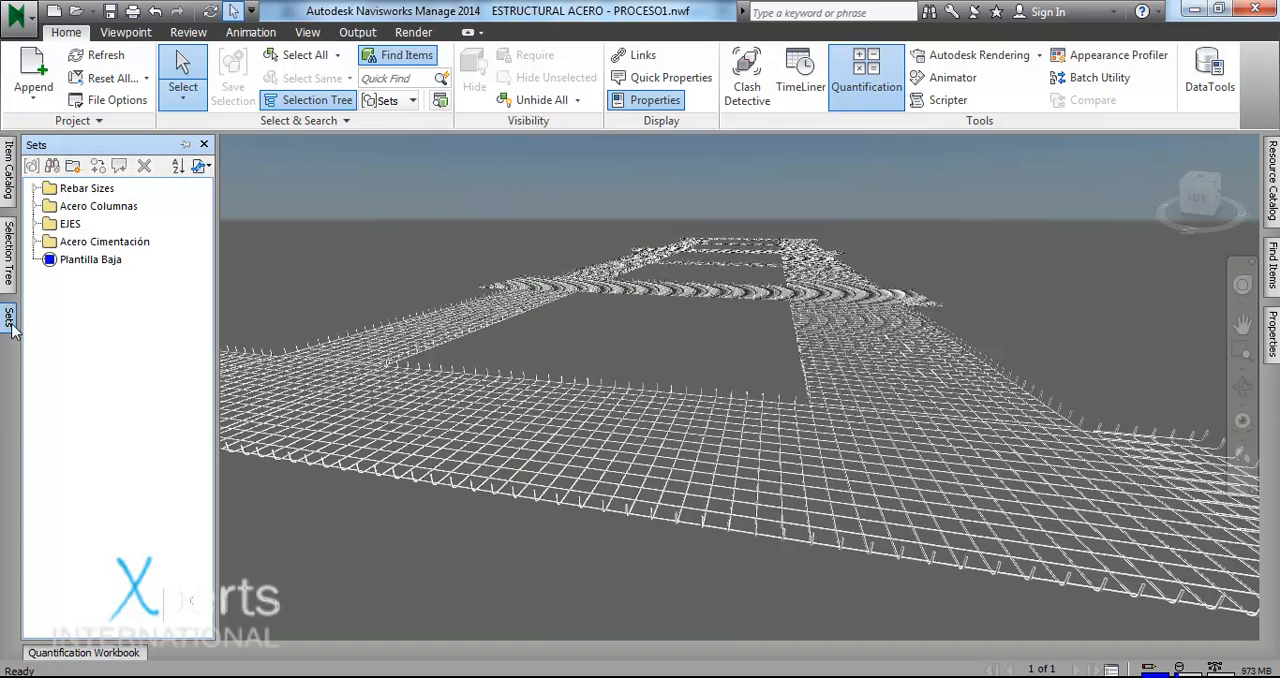
click(35, 241)
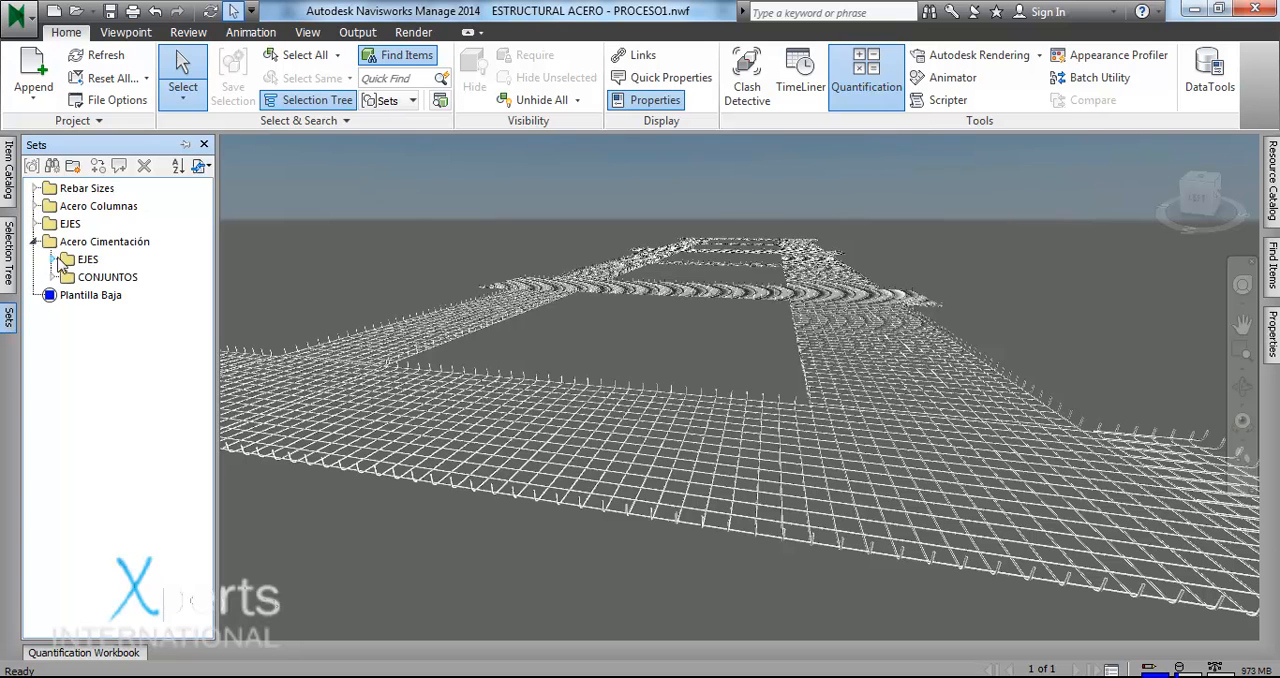
click(53, 278)
click(128, 314)
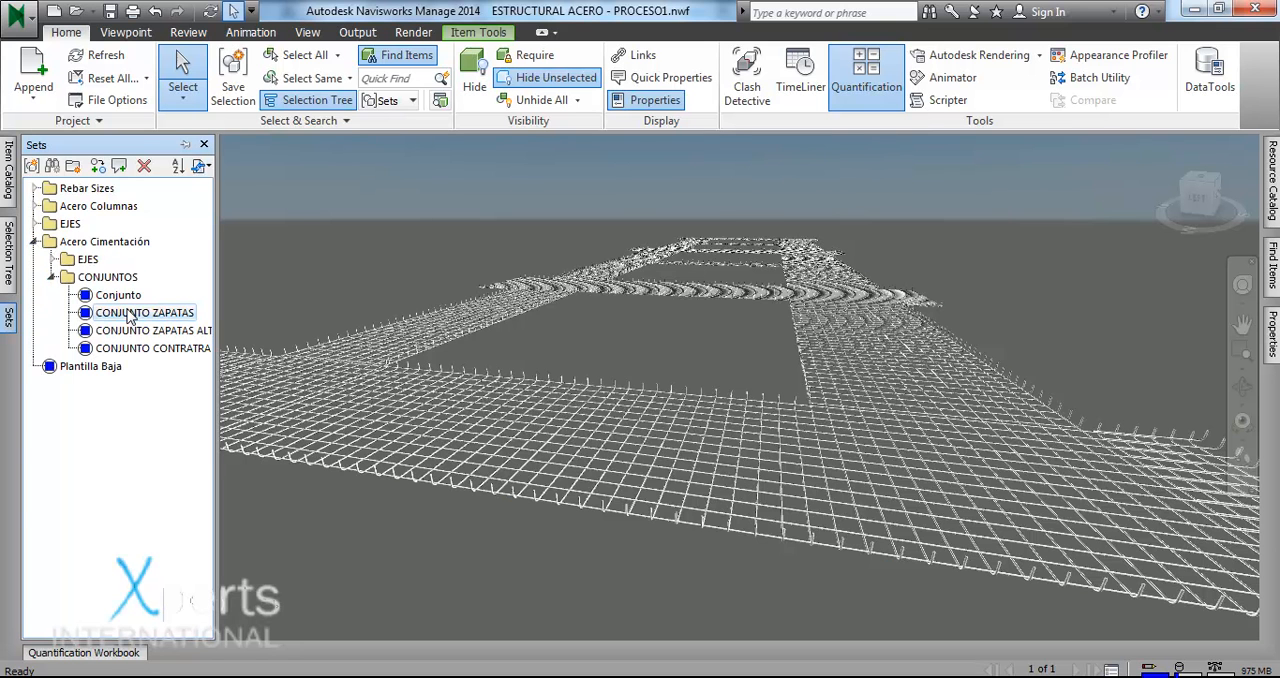
- Take off the selected model objects to the REBAR catalog item and view the PrimaryQuantity of its #4 REBAR resource
click(95, 654)
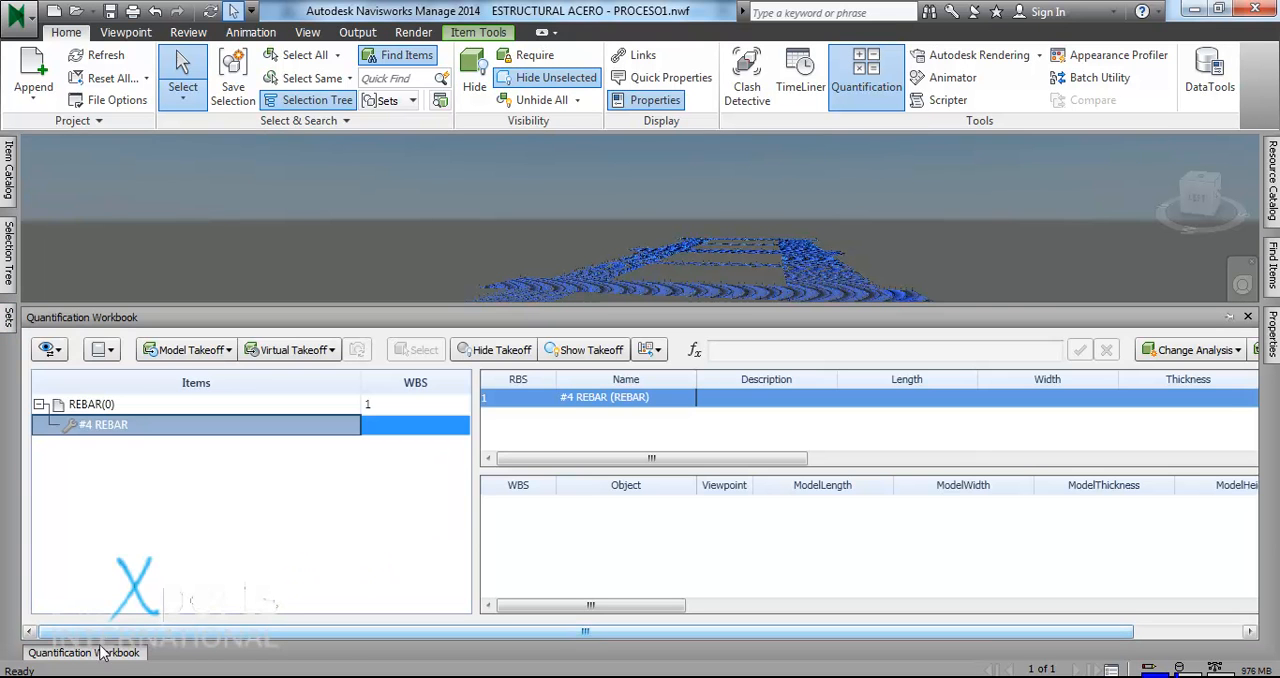
click(100, 406)
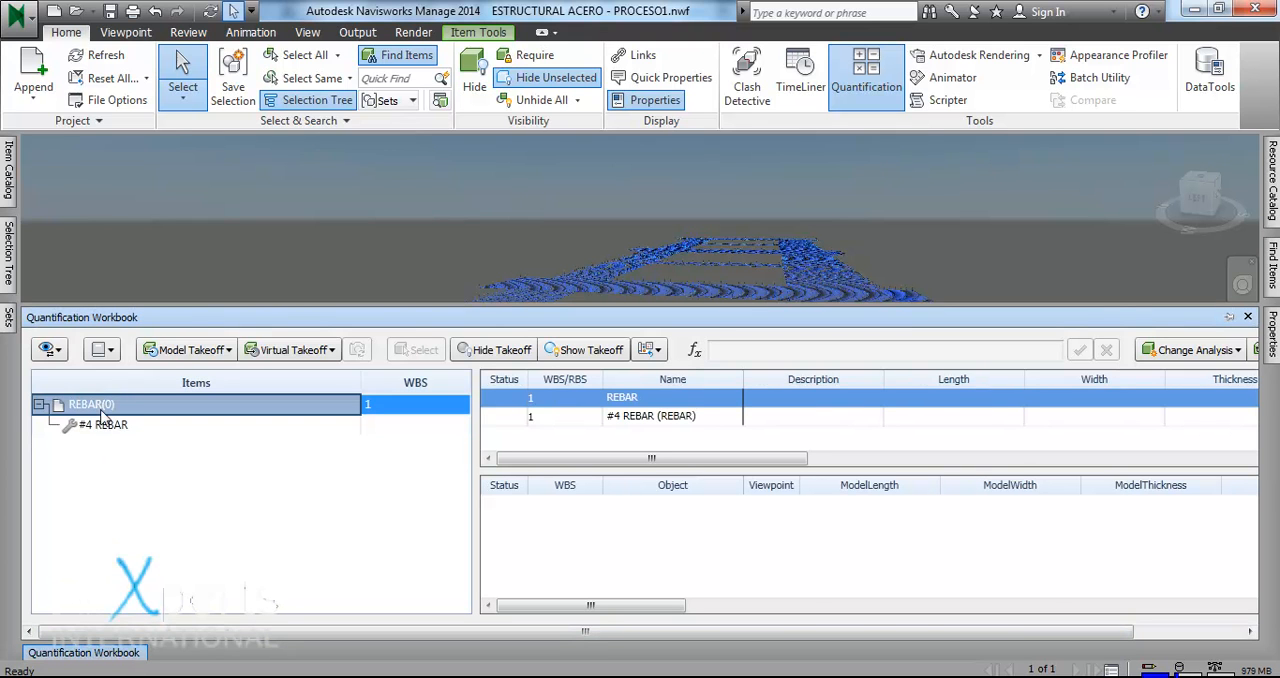
click(186, 350)
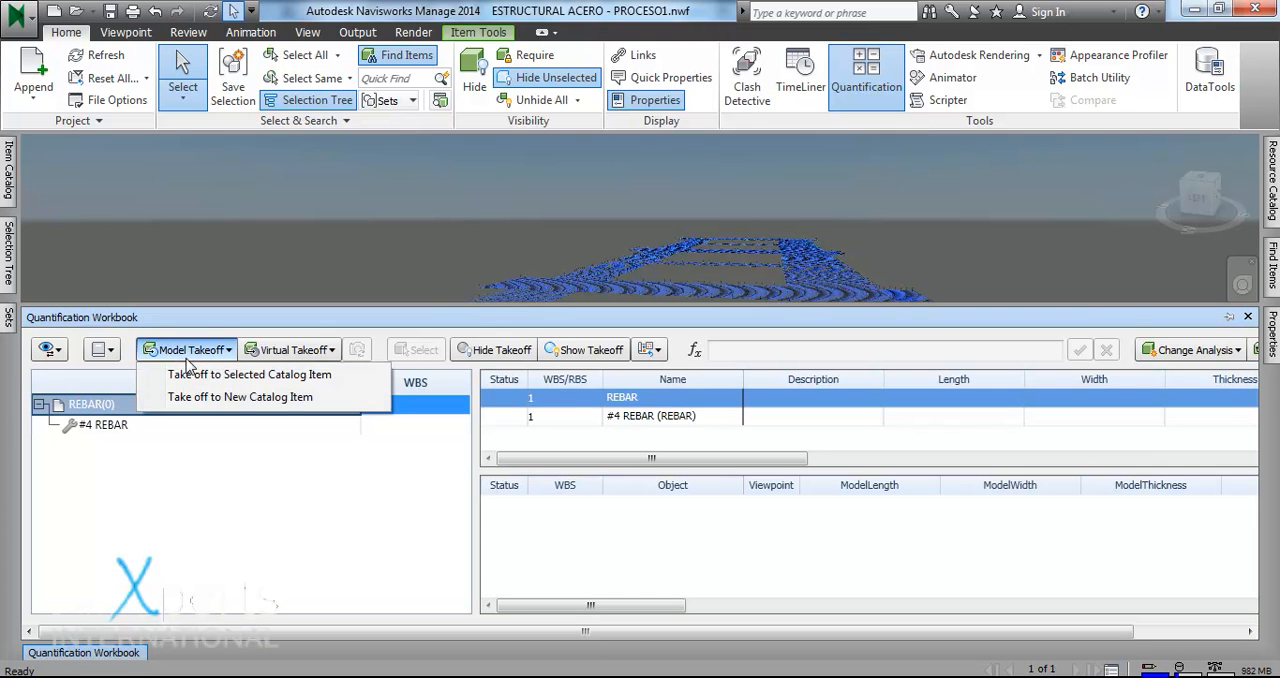
click(222, 374)
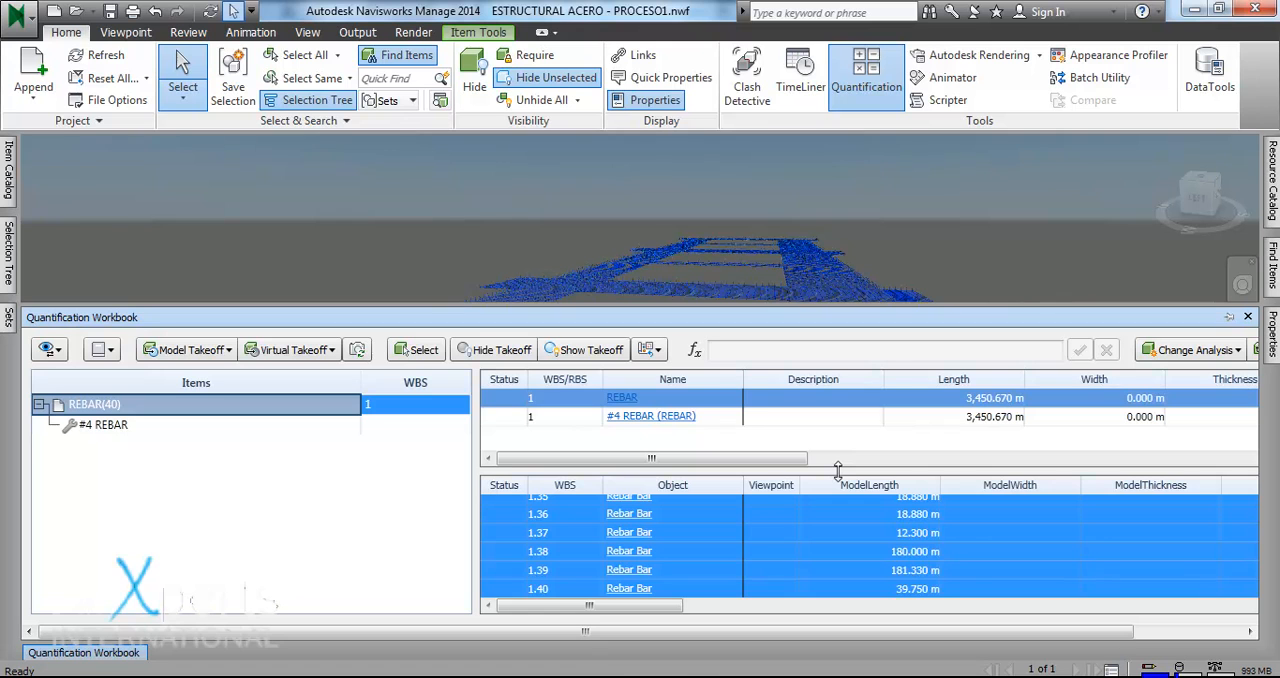
drag(757, 458, 1180, 455)
drag(584, 628, 687, 626)
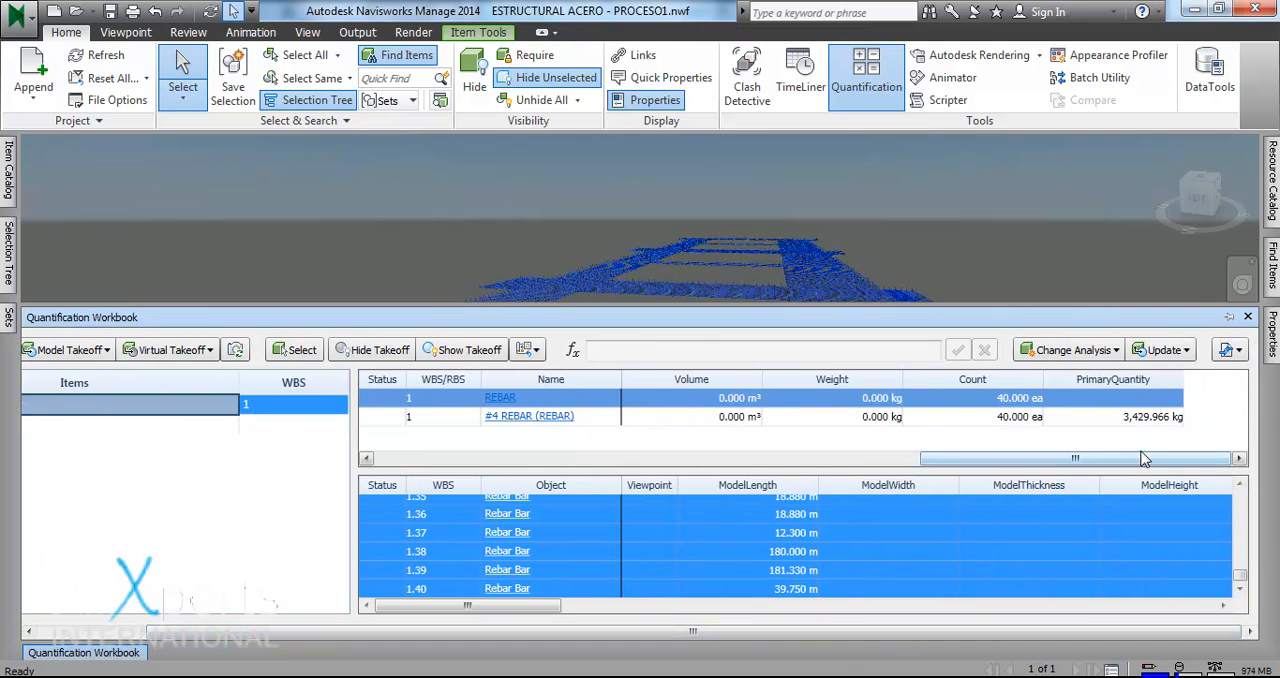